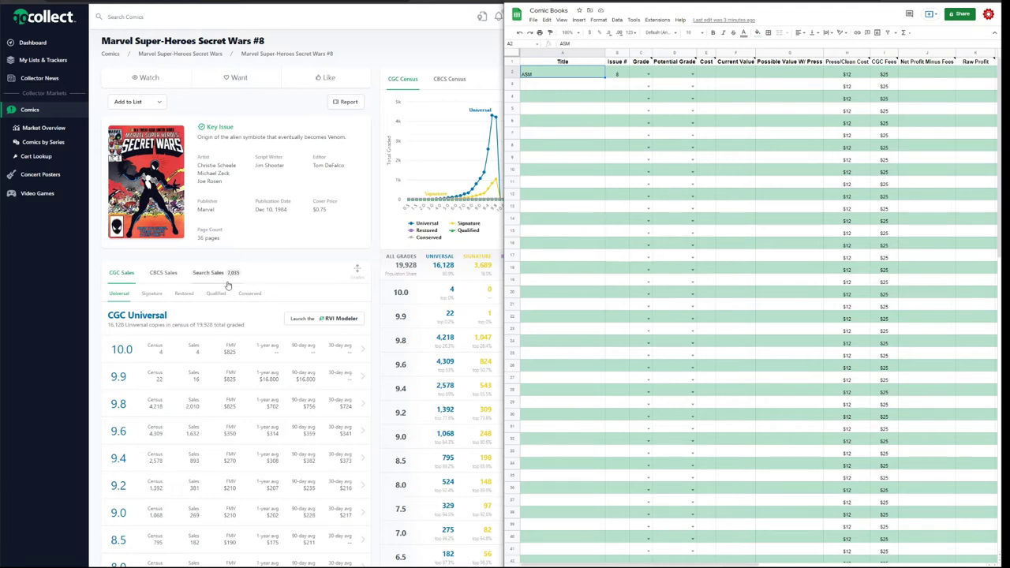
# Examine the CGC Universal fair market values and sales averages across grades for Marvel Super-Heroes Secret Wars #8
pyautogui.scroll(-2, 240, 319)
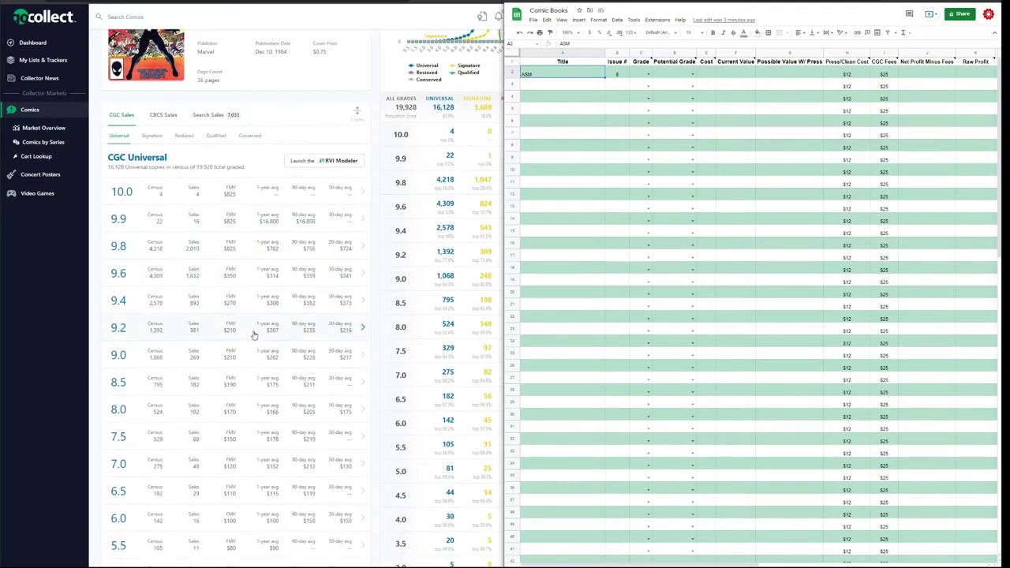
pyautogui.scroll(1, 254, 335)
pyautogui.scroll(-1, 254, 335)
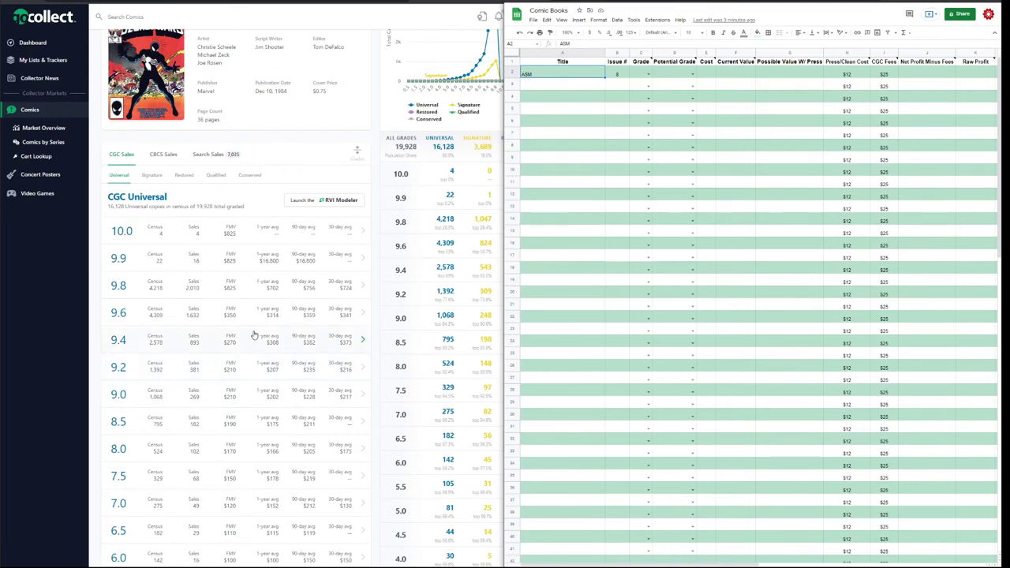
pyautogui.scroll(-1, 254, 335)
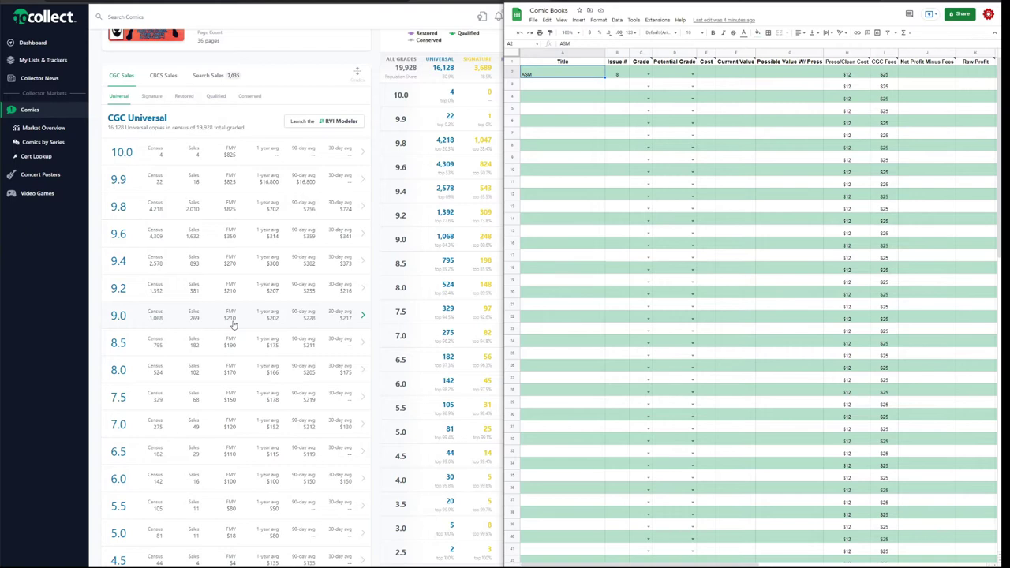
pyautogui.scroll(3, 233, 323)
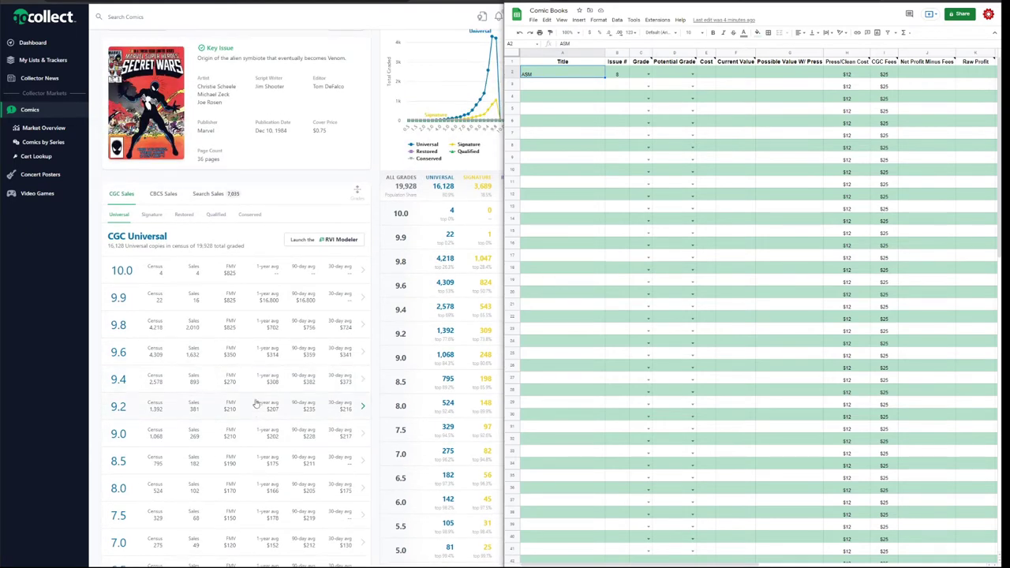
pyautogui.scroll(1, 255, 404)
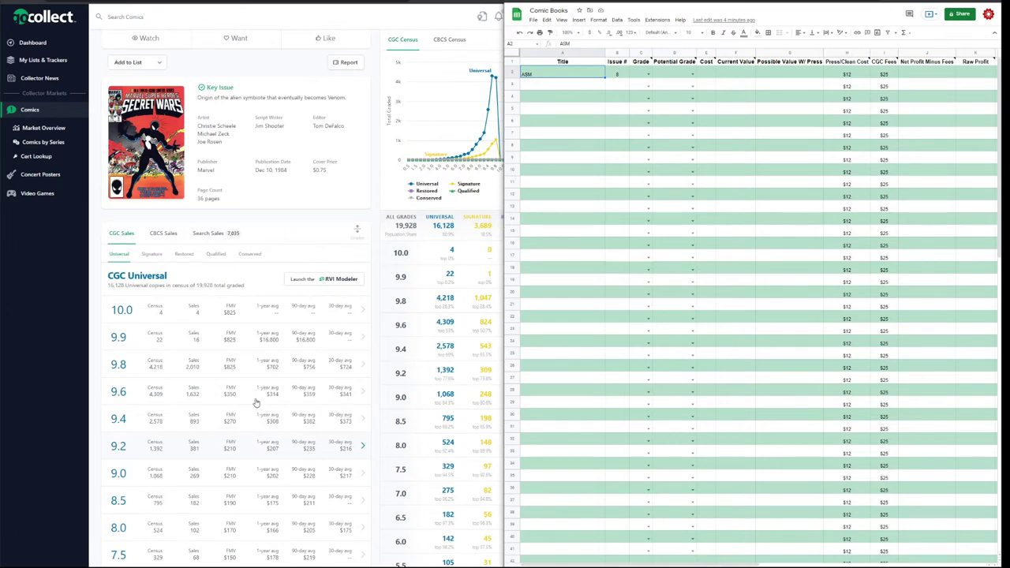
pyautogui.scroll(-3, 255, 404)
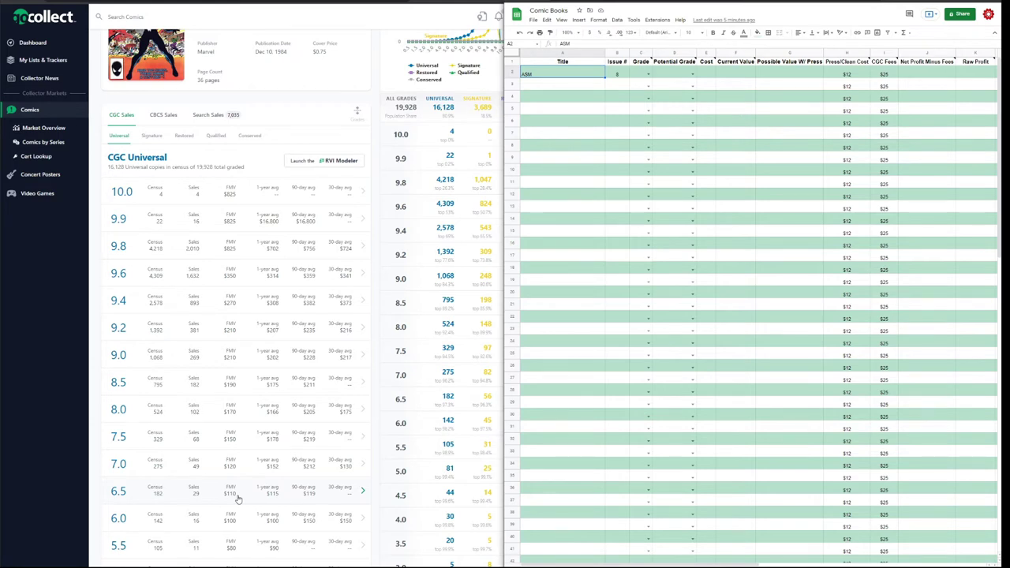
pyautogui.scroll(3, 237, 499)
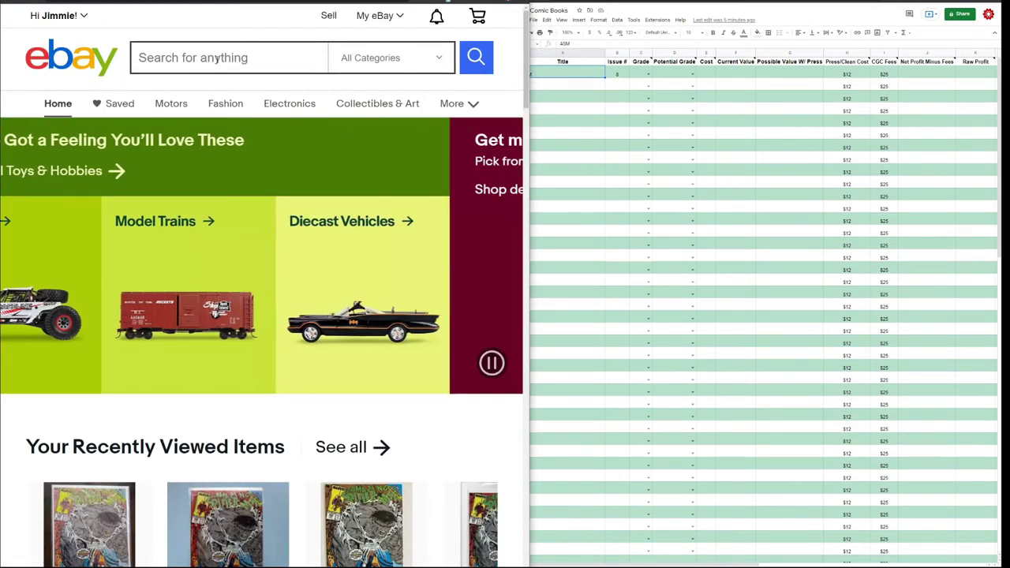
# Switch to eBay and search for "marvel super heroes secret wars 8"
pyautogui.click(217, 59)
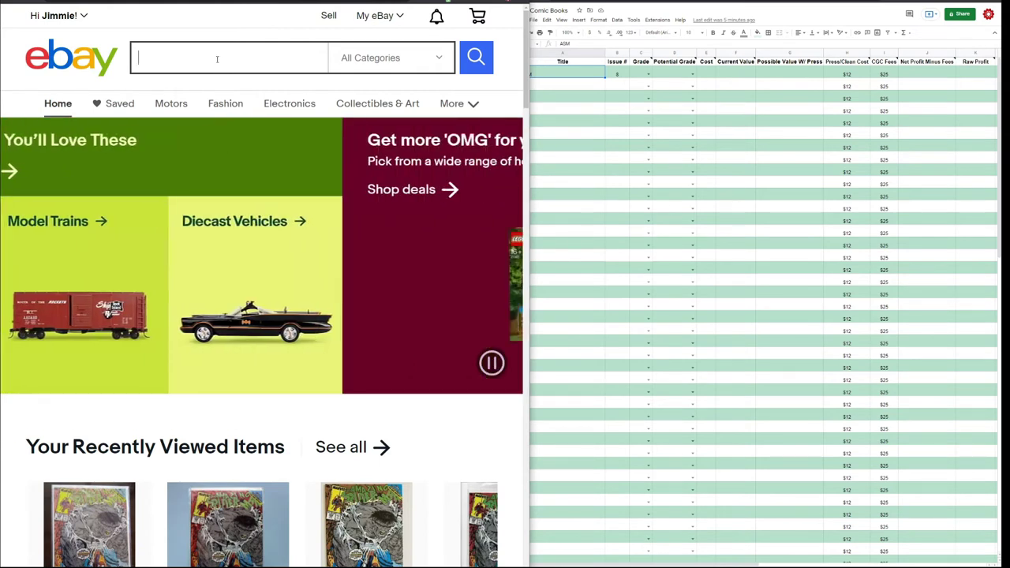
pyautogui.write('marvel super heroes secret wars 8')
pyautogui.press('Return')
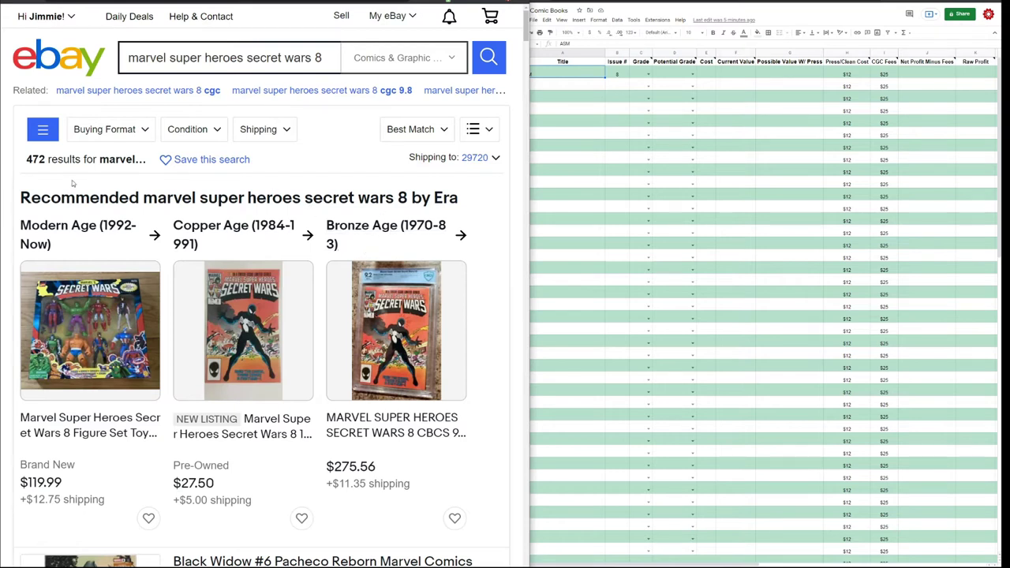
# Review the Title, Cost, Current Value and Possible Value W/ Press cells in row 2 of the Comic Books spreadsheet
pyautogui.click(559, 75)
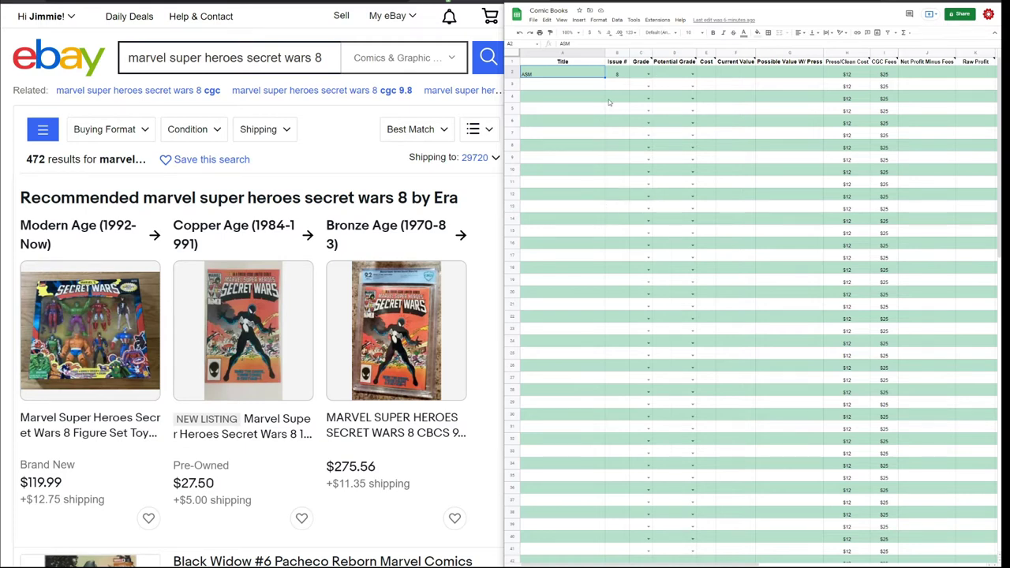
pyautogui.click(707, 74)
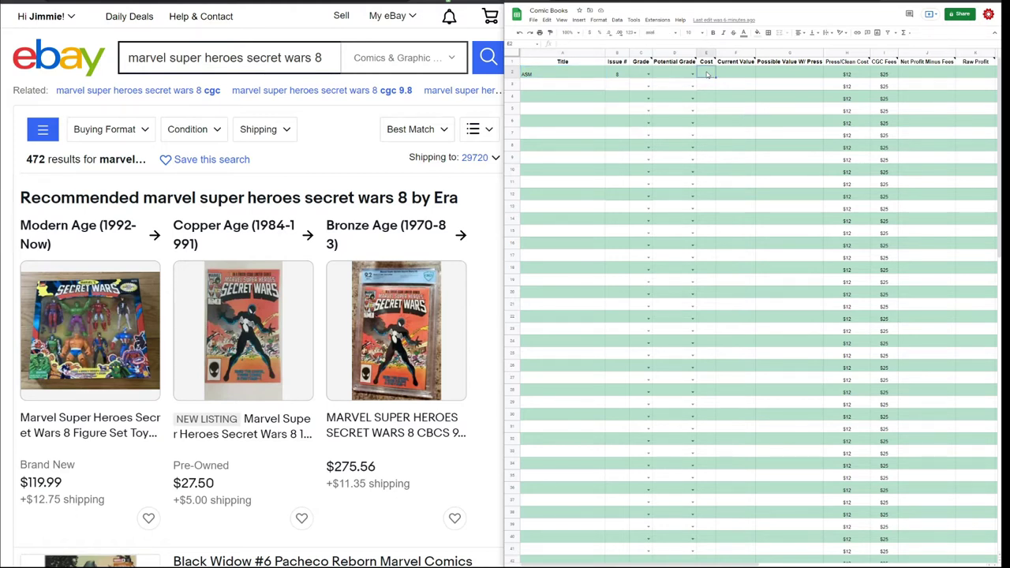
pyautogui.click(732, 75)
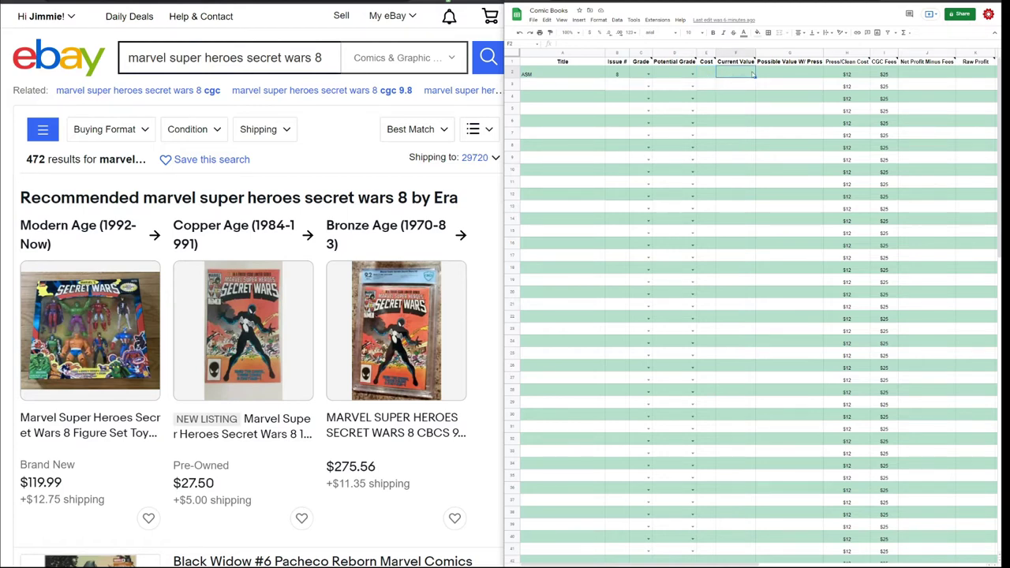
pyautogui.click(768, 78)
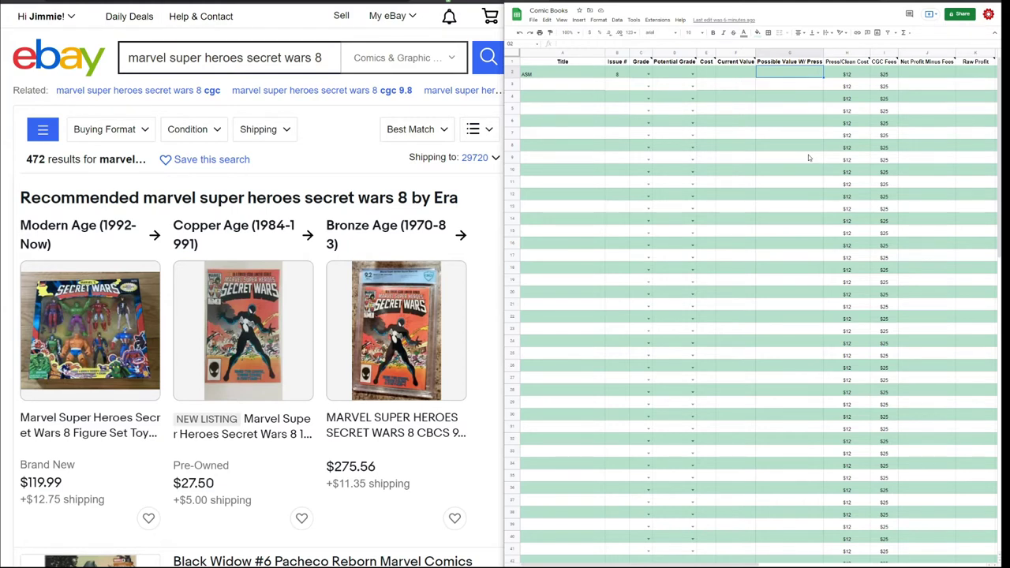
pyautogui.click(554, 75)
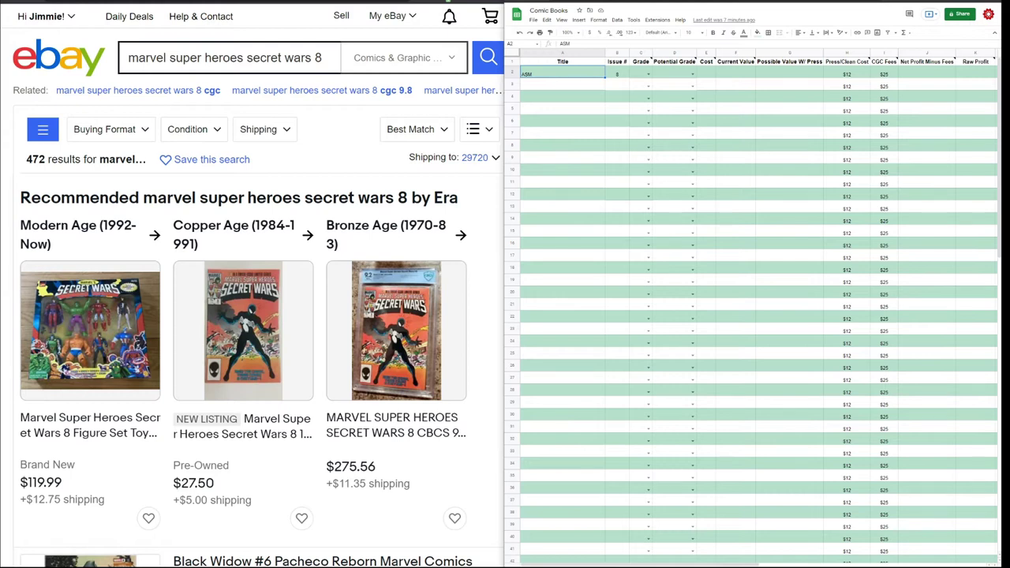
# Browse the eBay results and open the $59.00 "Secret Wars #8 (1984) - 1st App Symbiote Suit Venom" auction in a new tab
pyautogui.scroll(-7, 326, 160)
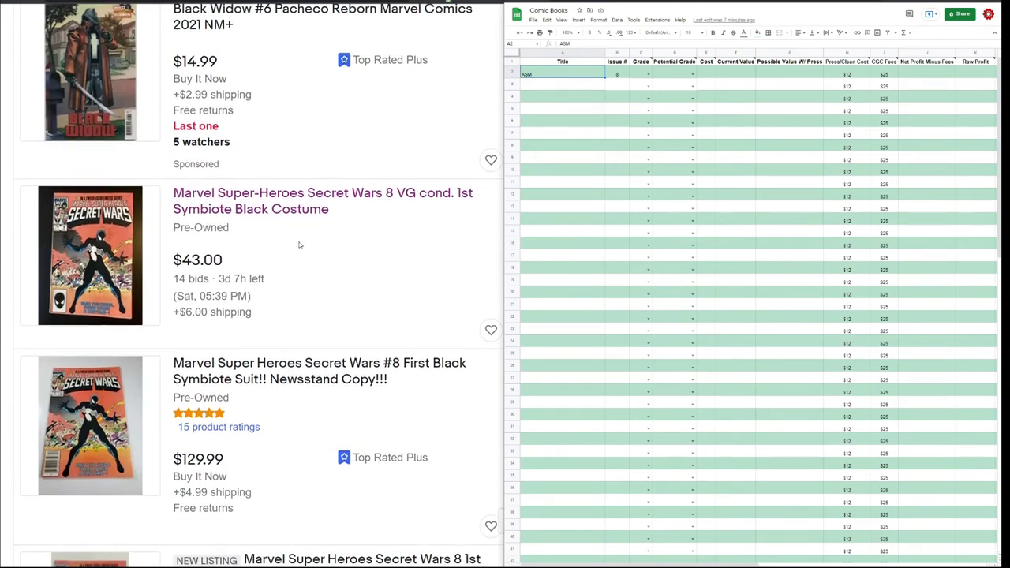
pyautogui.scroll(-1, 377, 237)
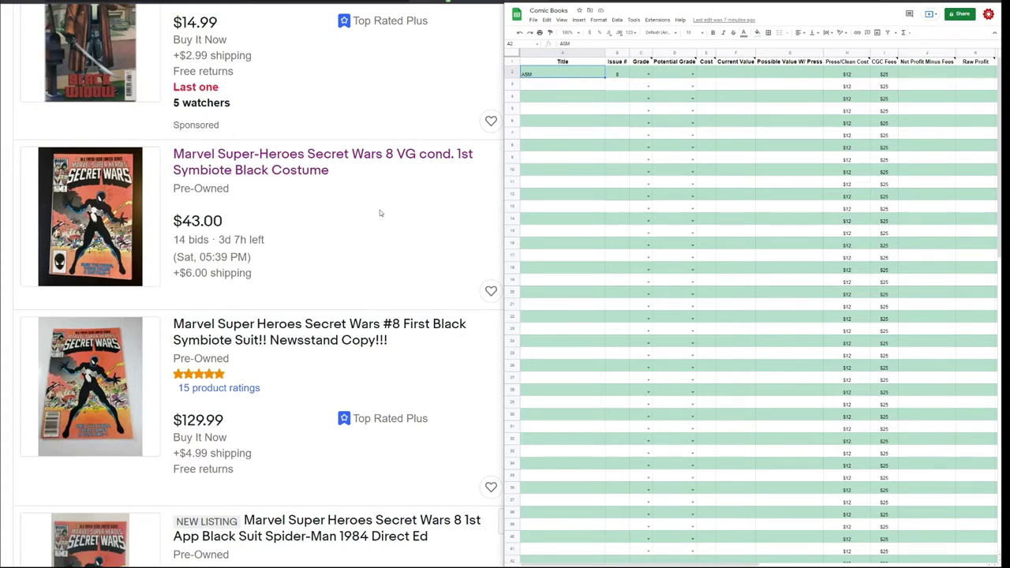
pyautogui.scroll(-3, 379, 210)
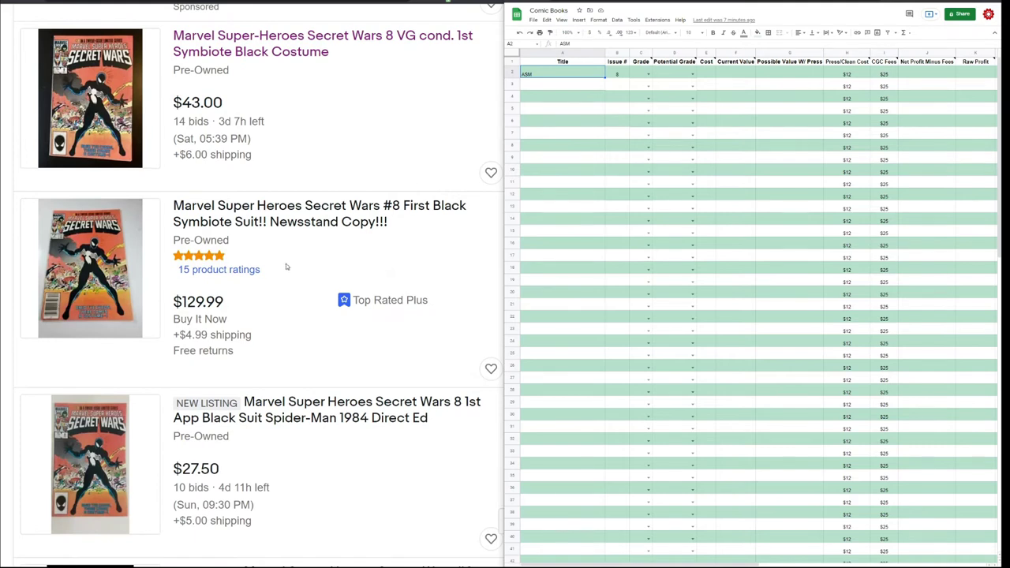
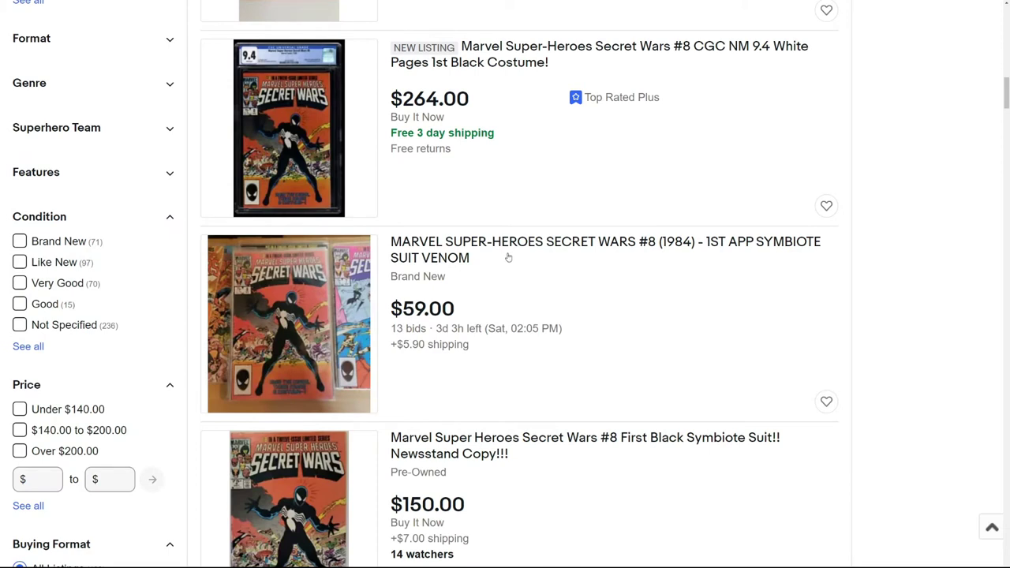
pyautogui.click(533, 258)
# Open the $73.00 "Secret Wars #8 non-graded 1st Appearance Symbiote Venom" auction in a new tab
pyautogui.scroll(-3, 577, 330)
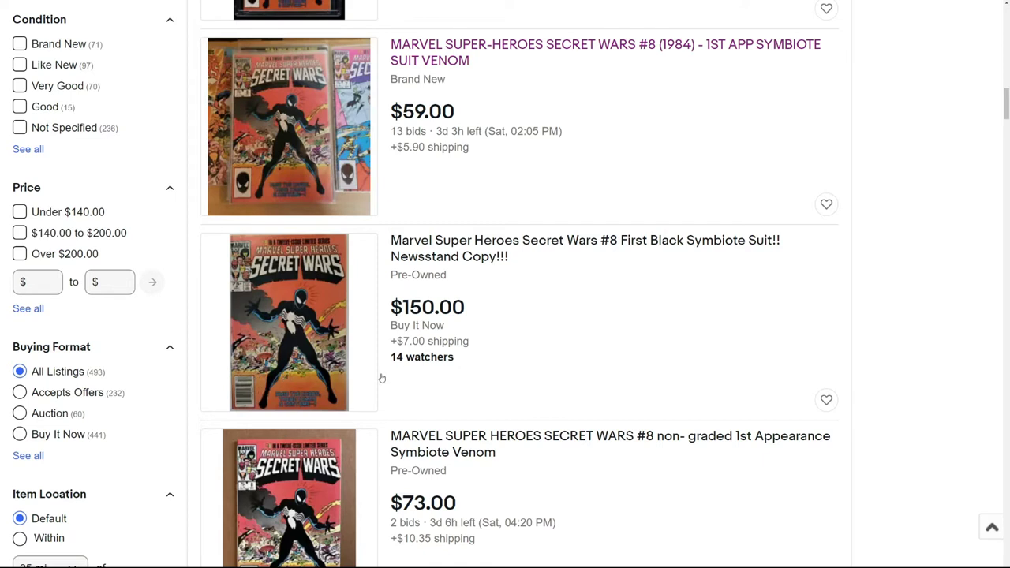
pyautogui.scroll(-3, 489, 321)
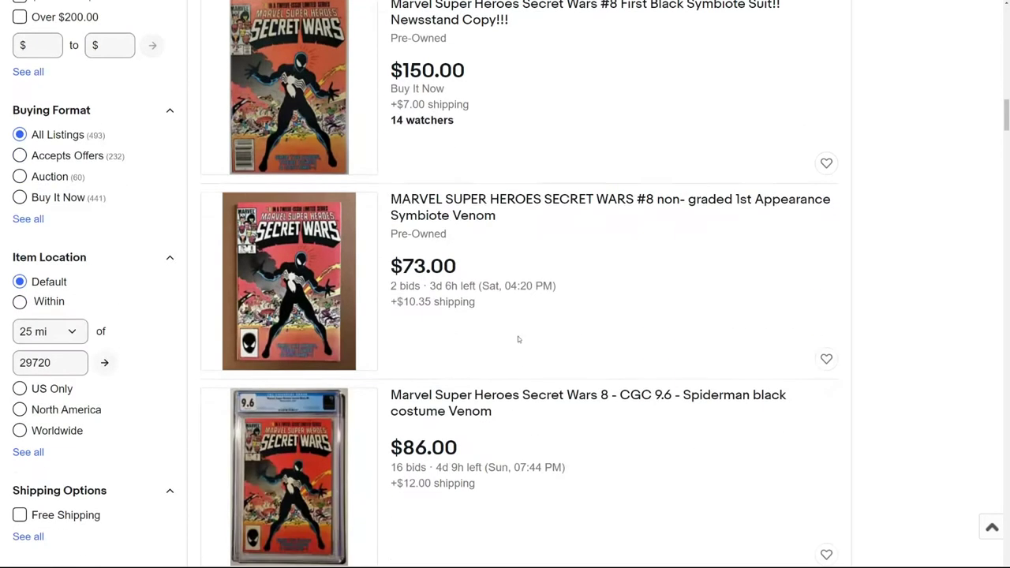
pyautogui.scroll(2, 490, 278)
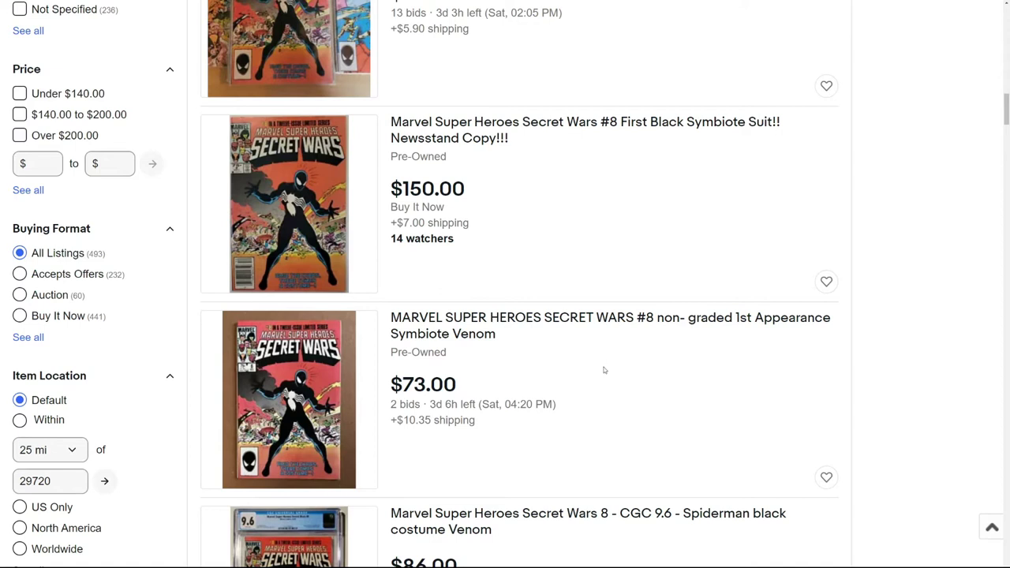
pyautogui.scroll(-2, 601, 363)
pyautogui.rightClick(480, 202)
pyautogui.click(527, 204)
# Browse further down the listings and open the $79.99 "1st App Symbiote Suit Venom Newstand" auction in a new tab
pyautogui.scroll(-2, 619, 272)
pyautogui.scroll(-2, 571, 292)
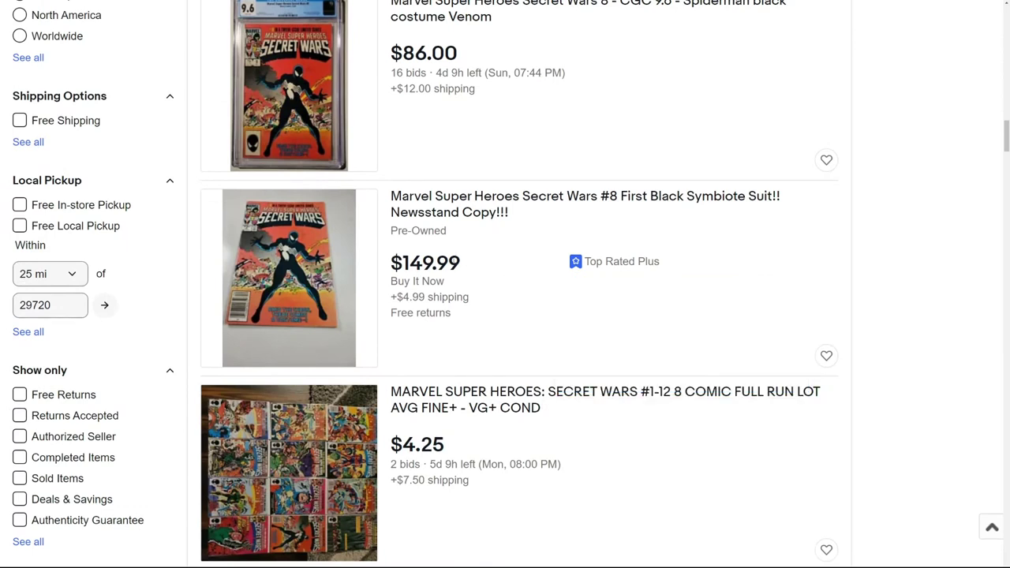
pyautogui.scroll(-3, 529, 305)
pyautogui.scroll(-7, 531, 305)
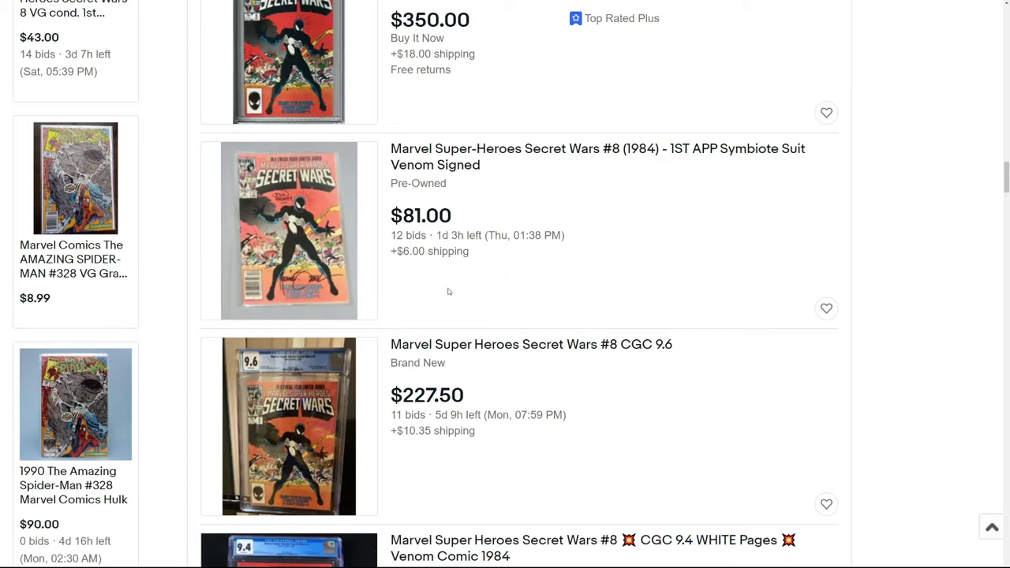
pyautogui.scroll(-3, 444, 284)
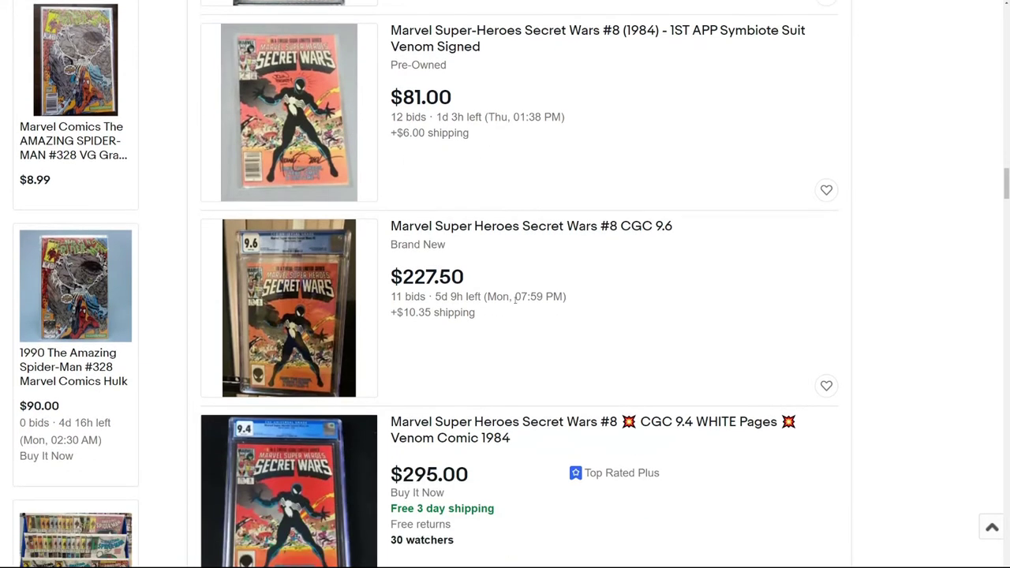
pyautogui.scroll(-1, 542, 265)
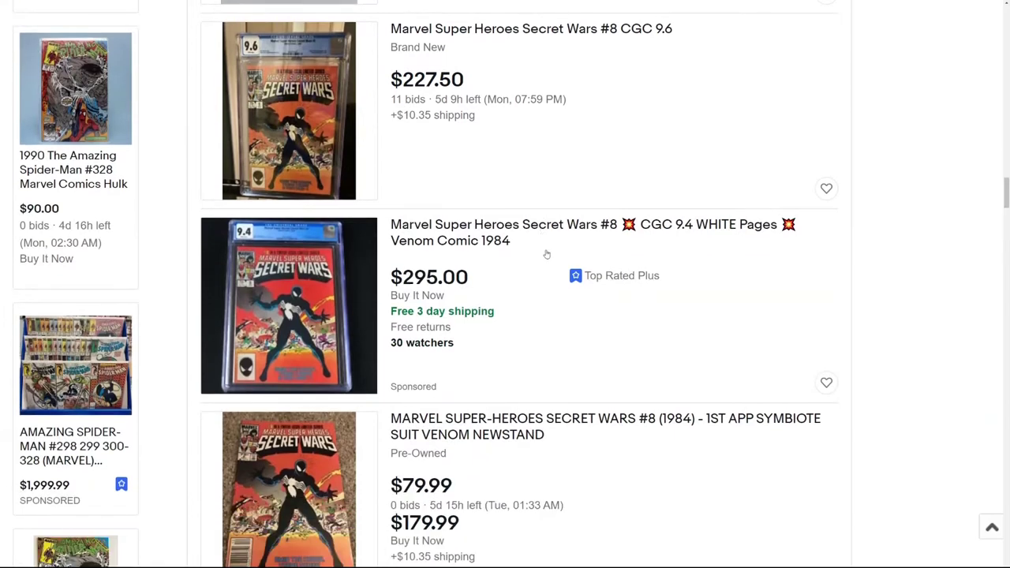
pyautogui.scroll(-1, 539, 273)
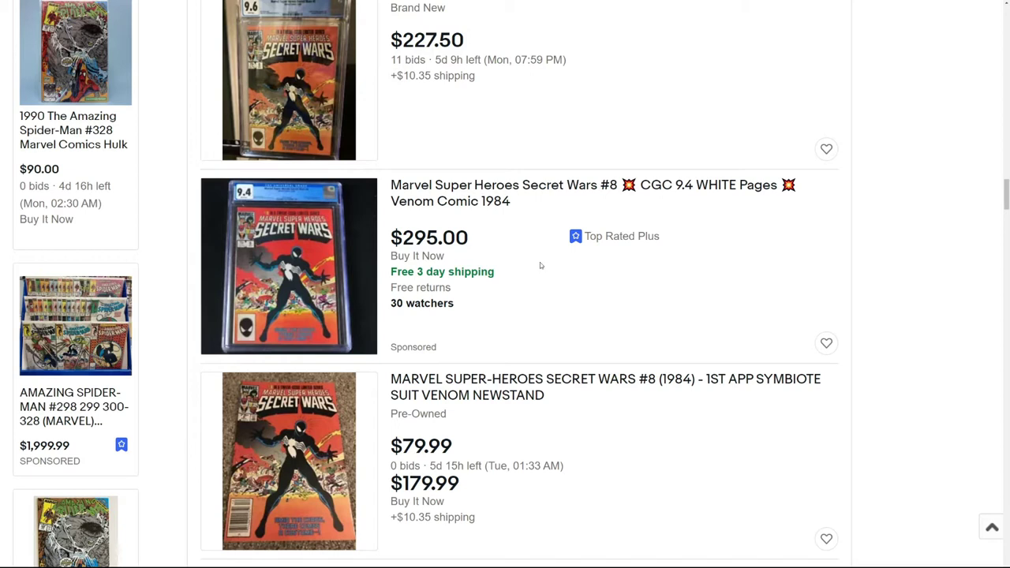
pyautogui.scroll(3, 540, 267)
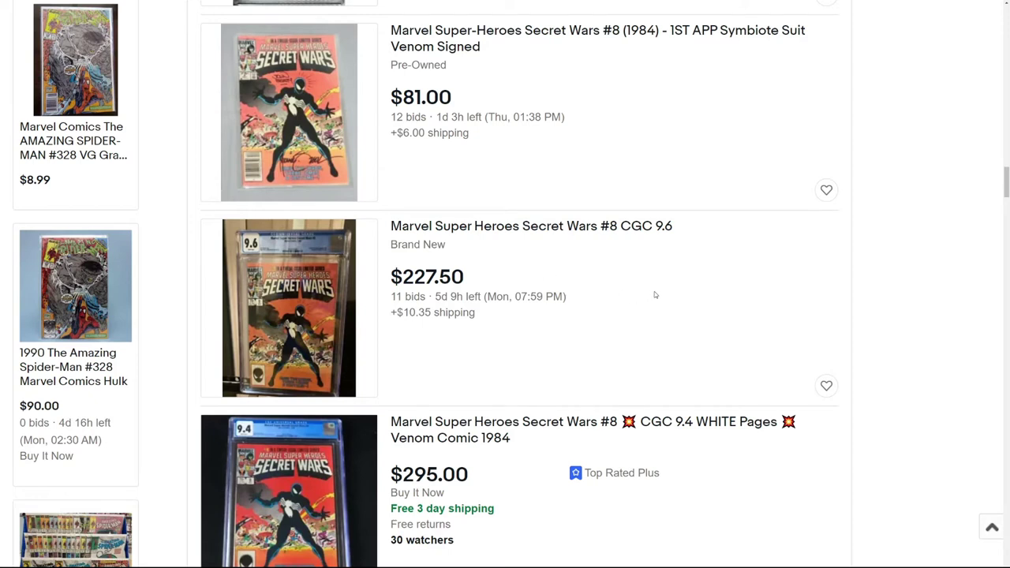
pyautogui.scroll(-5, 650, 290)
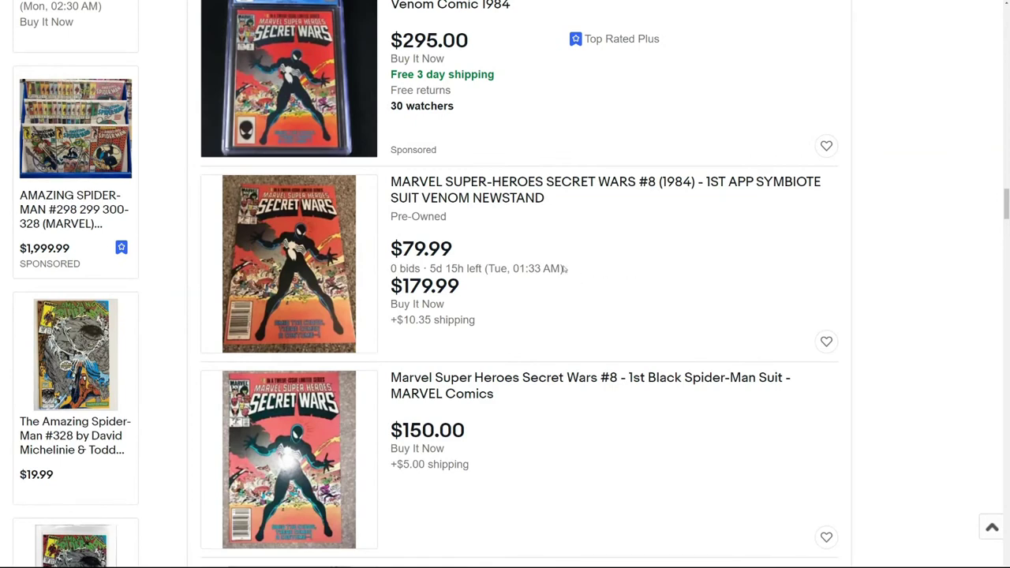
pyautogui.rightClick(495, 183)
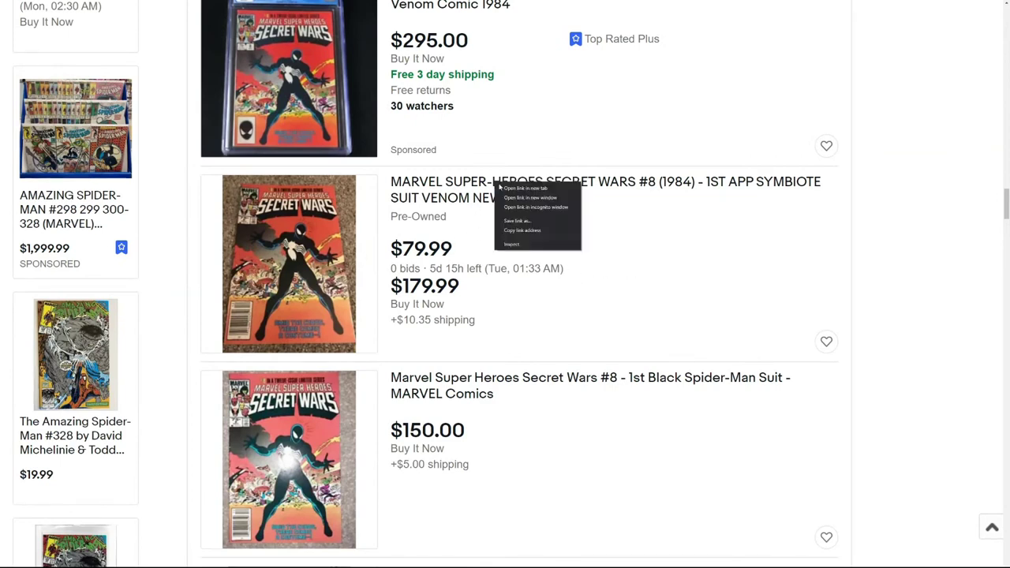
pyautogui.click(533, 190)
# Open the $57.00 "Secret Wars Vol 1 Number 8" First Spider-Man in Black Costume auction in a new tab
pyautogui.scroll(-3, 560, 262)
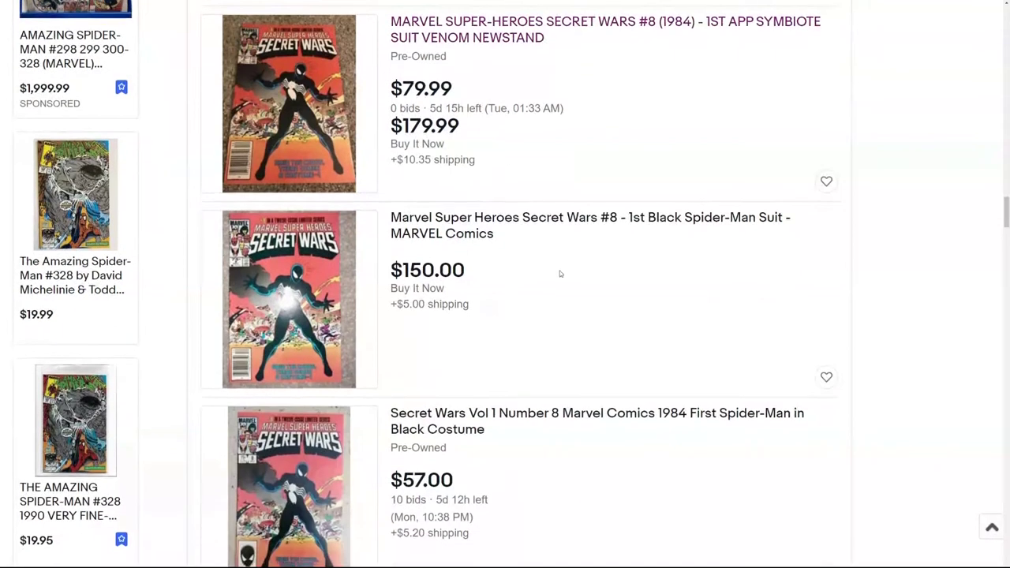
pyautogui.scroll(-1, 565, 270)
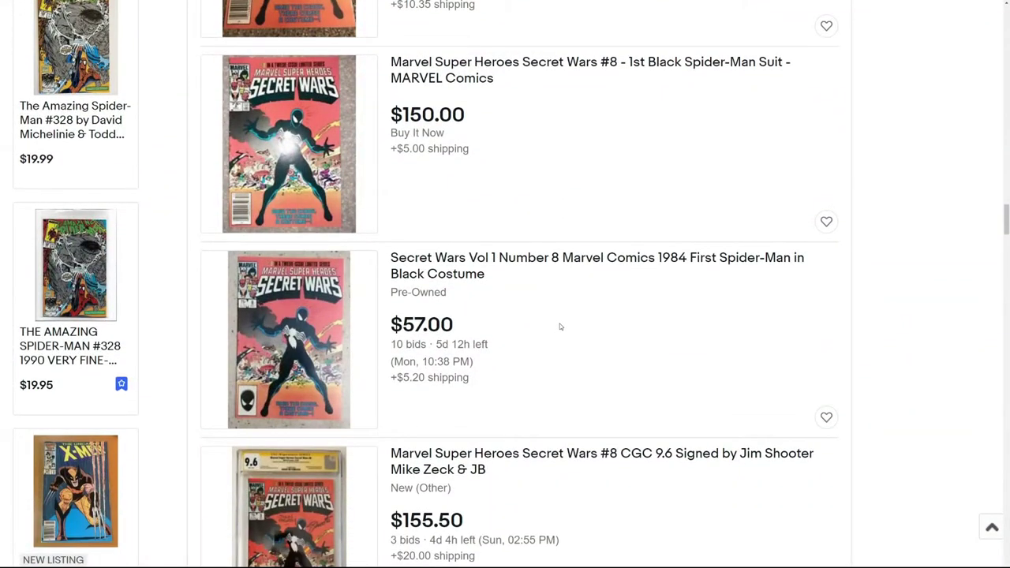
pyautogui.scroll(-1, 549, 319)
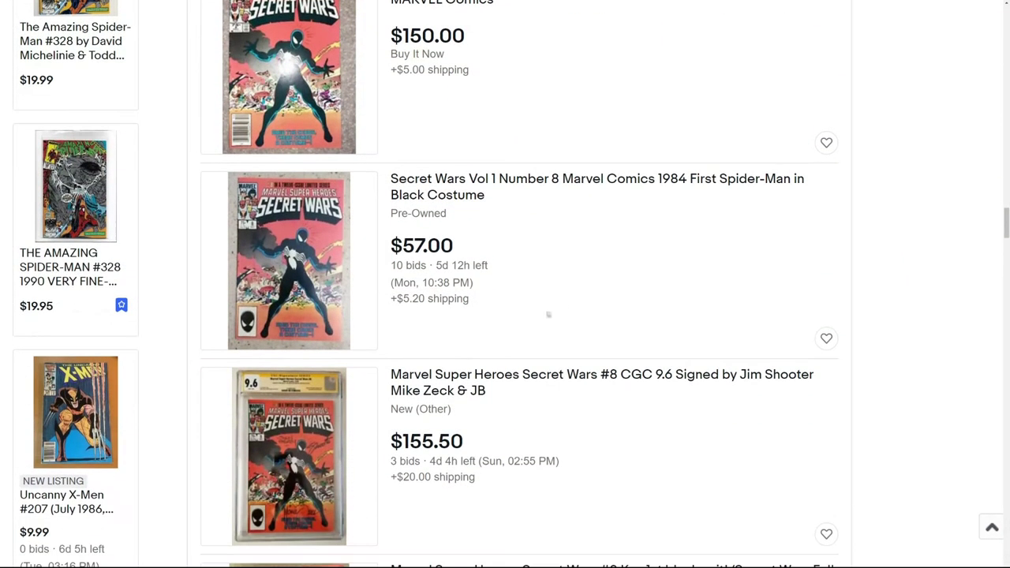
pyautogui.rightClick(523, 187)
pyautogui.click(544, 190)
# Browse further down the listings and open the $108.50 "Secret Wars #8, VFN+/NM, 1st app Venom" auction in a new tab
pyautogui.scroll(-2, 584, 275)
pyautogui.scroll(-2, 584, 278)
pyautogui.scroll(-8, 562, 297)
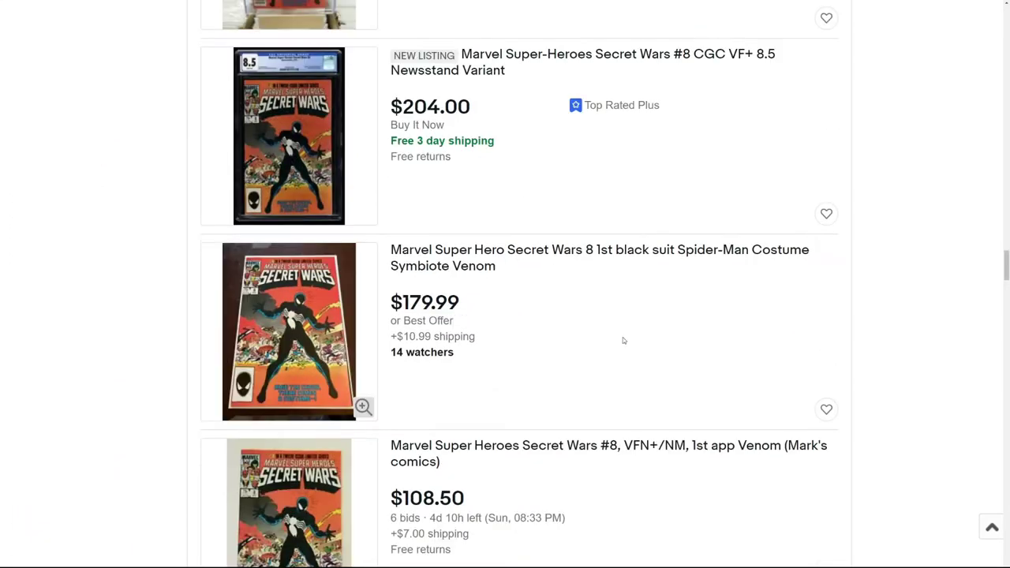
pyautogui.scroll(-1, 581, 321)
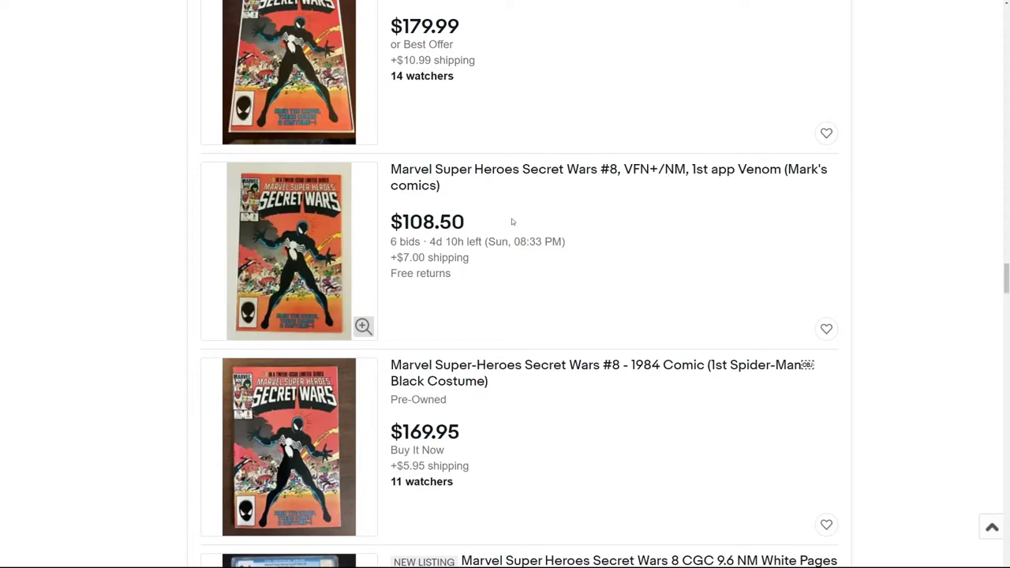
pyautogui.rightClick(467, 164)
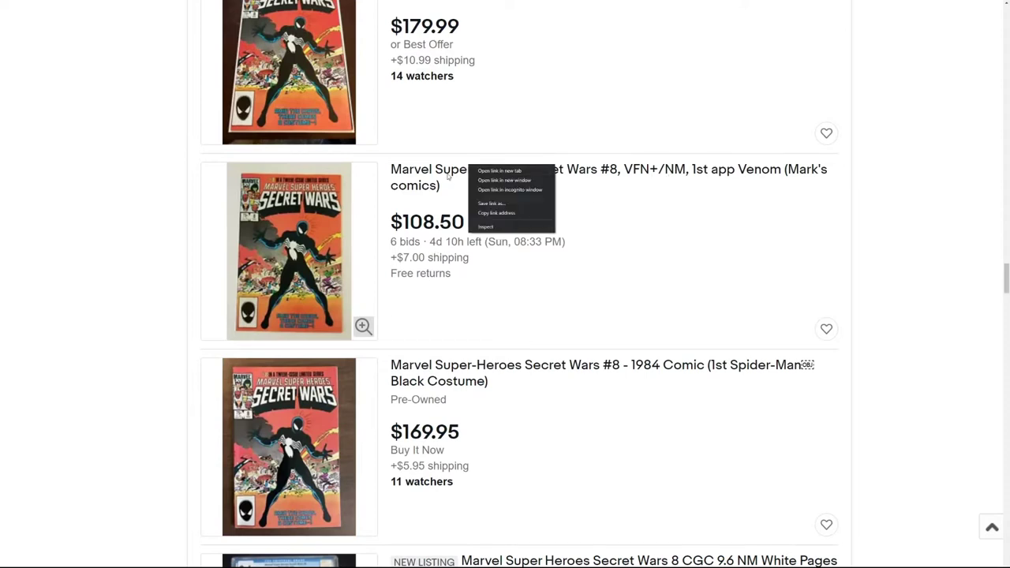
pyautogui.rightClick(447, 174)
pyautogui.click(466, 179)
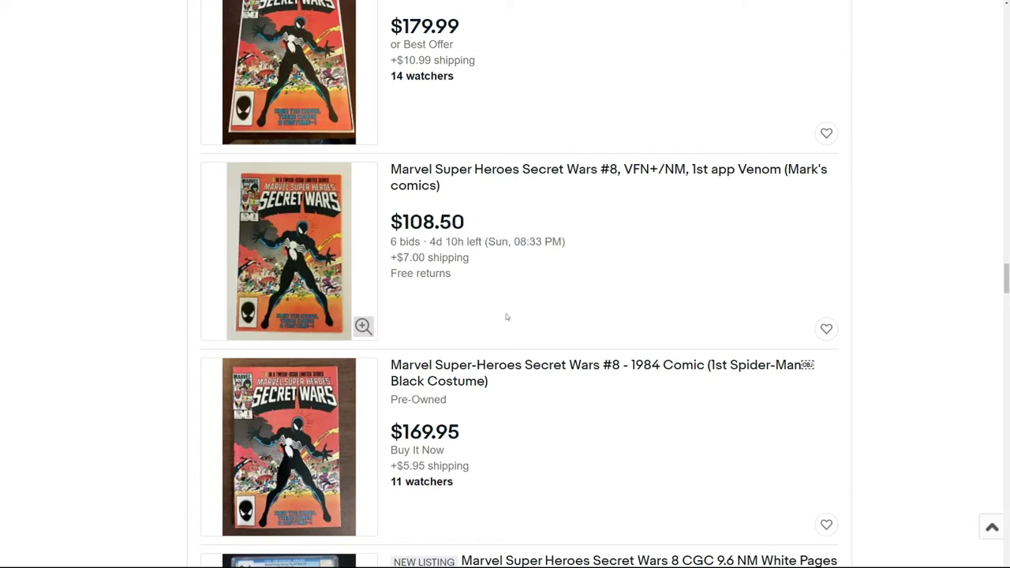
# Look through the remaining Secret Wars #8 results for more raw copies at auction
pyautogui.scroll(-2, 553, 320)
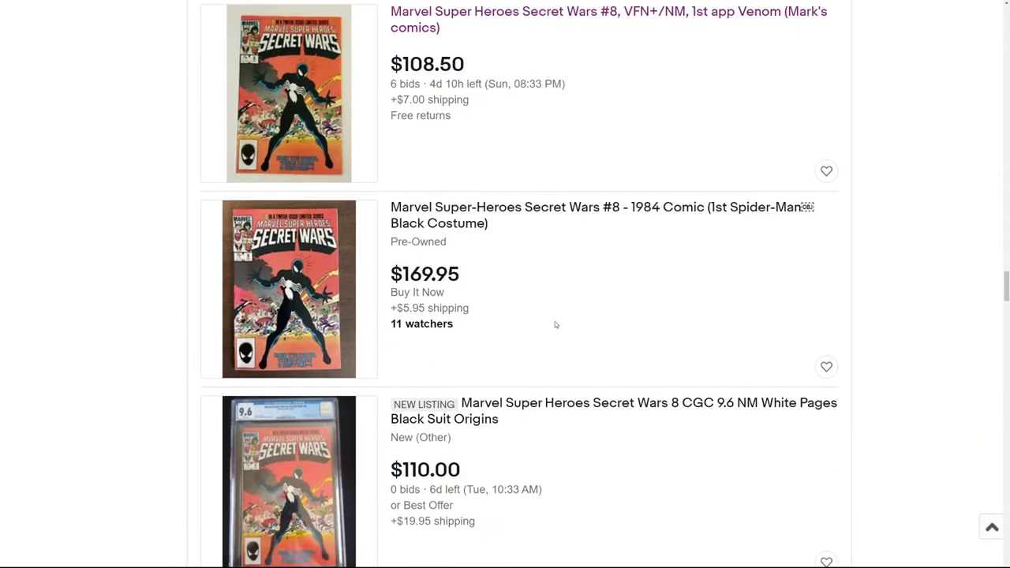
pyautogui.scroll(-3, 561, 316)
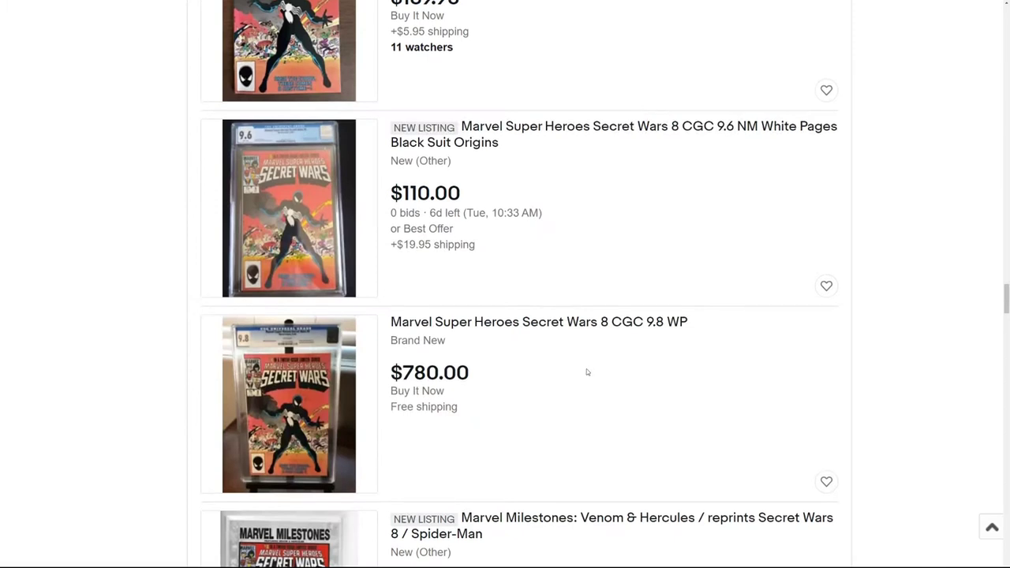
pyautogui.scroll(-1, 586, 368)
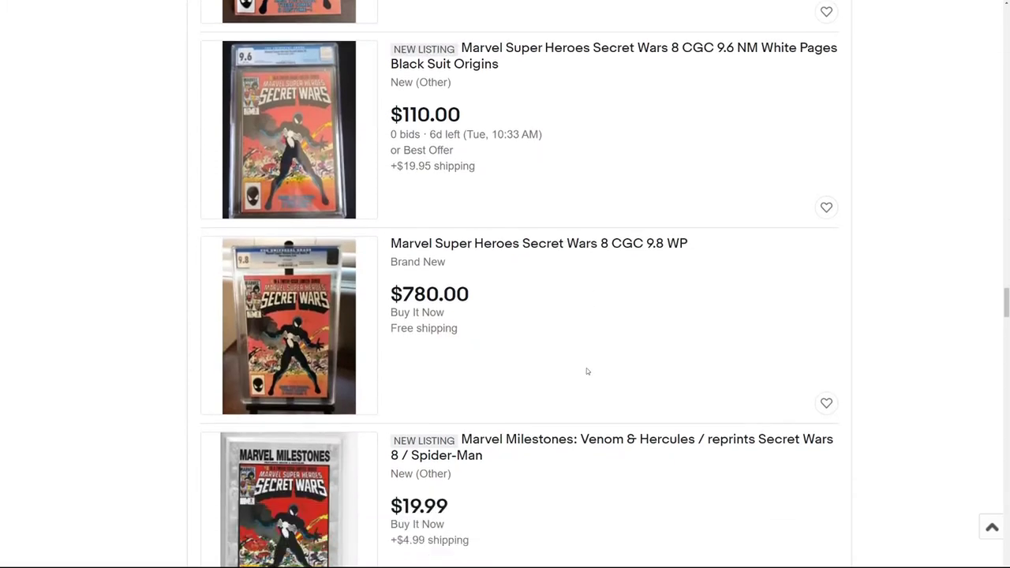
pyautogui.scroll(-5, 599, 358)
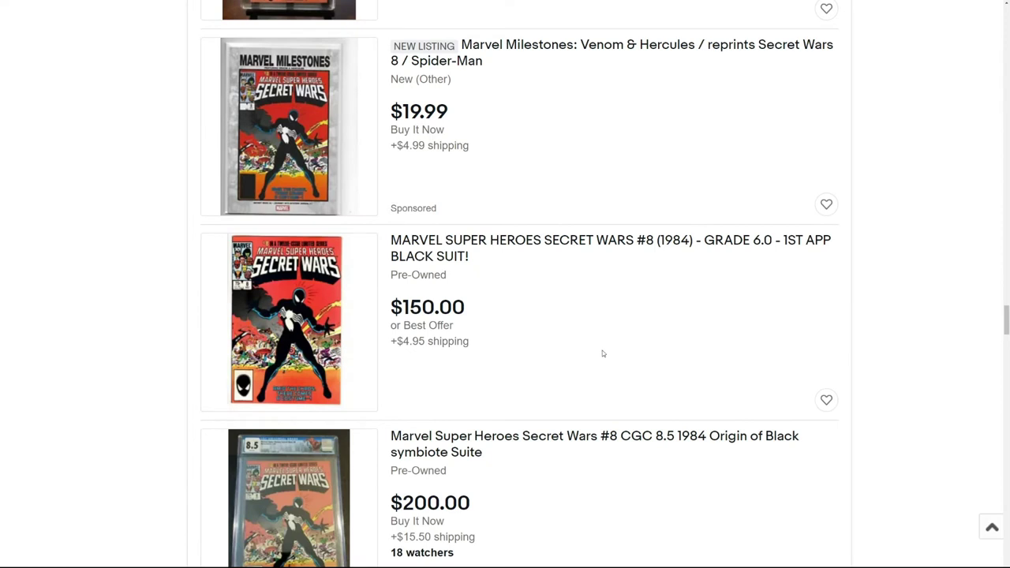
pyautogui.scroll(-1, 604, 344)
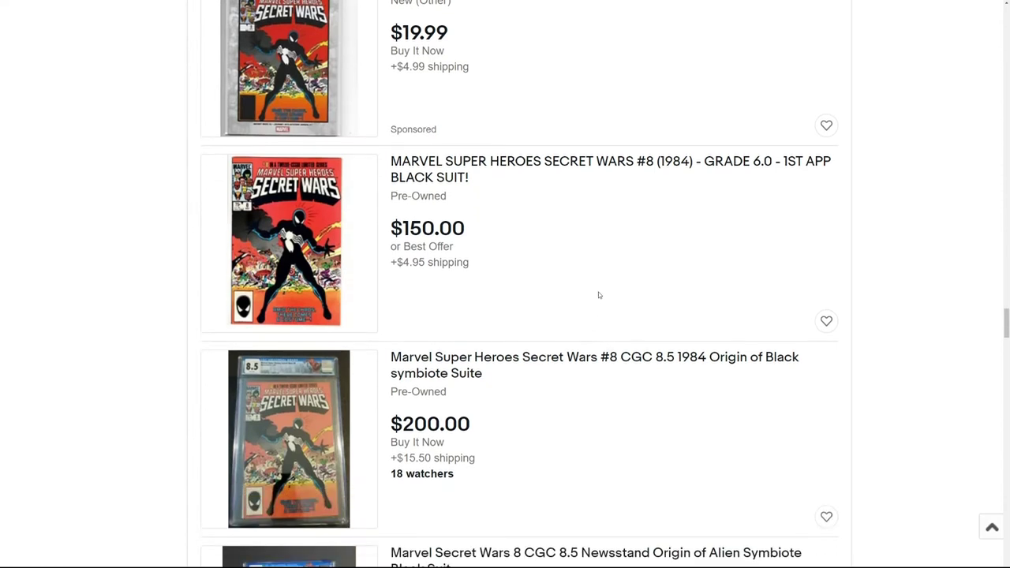
pyautogui.scroll(-4, 598, 296)
pyautogui.scroll(-7, 574, 321)
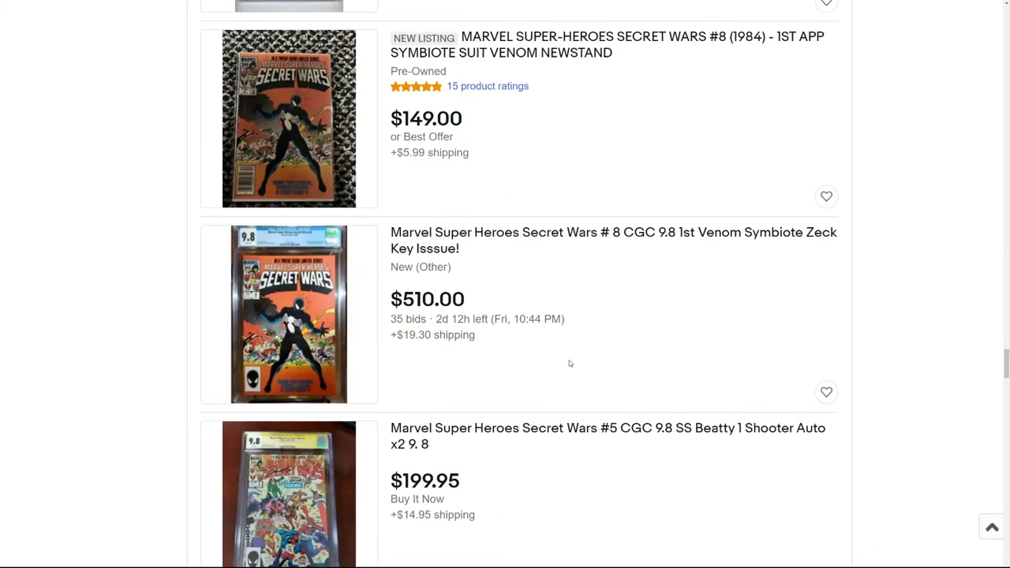
pyautogui.scroll(-7, 568, 363)
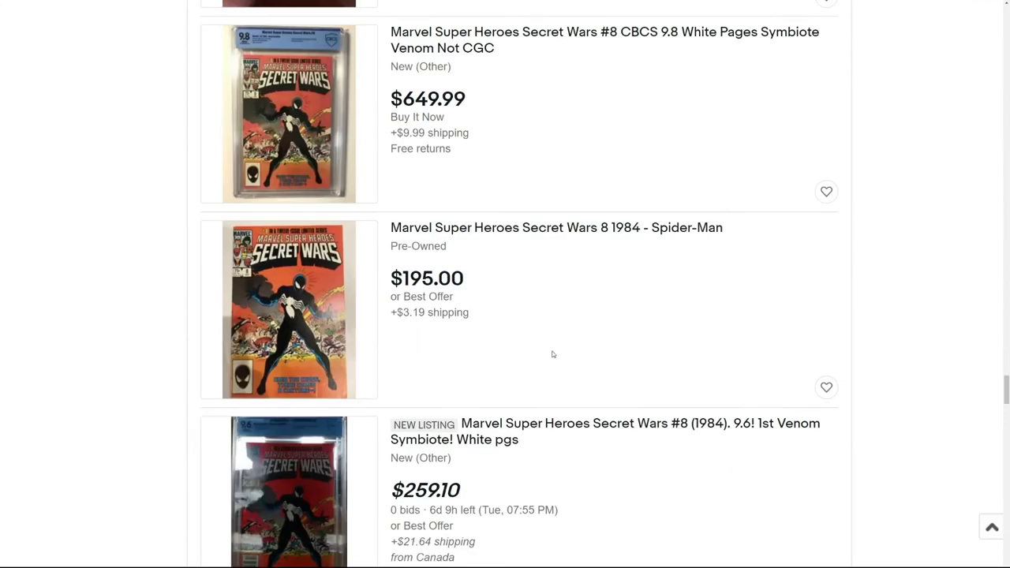
pyautogui.scroll(-5, 552, 355)
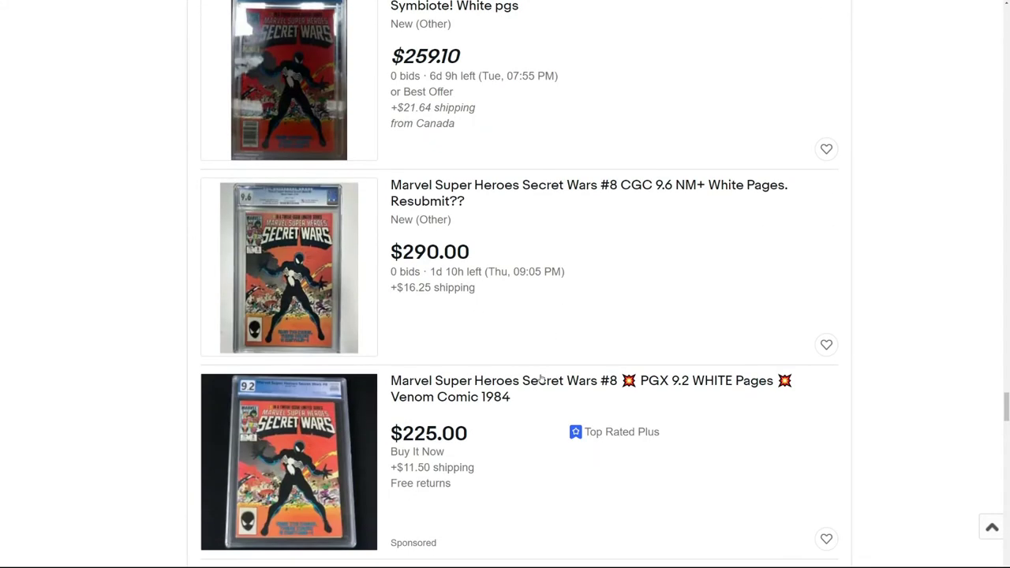
pyautogui.scroll(-5, 552, 374)
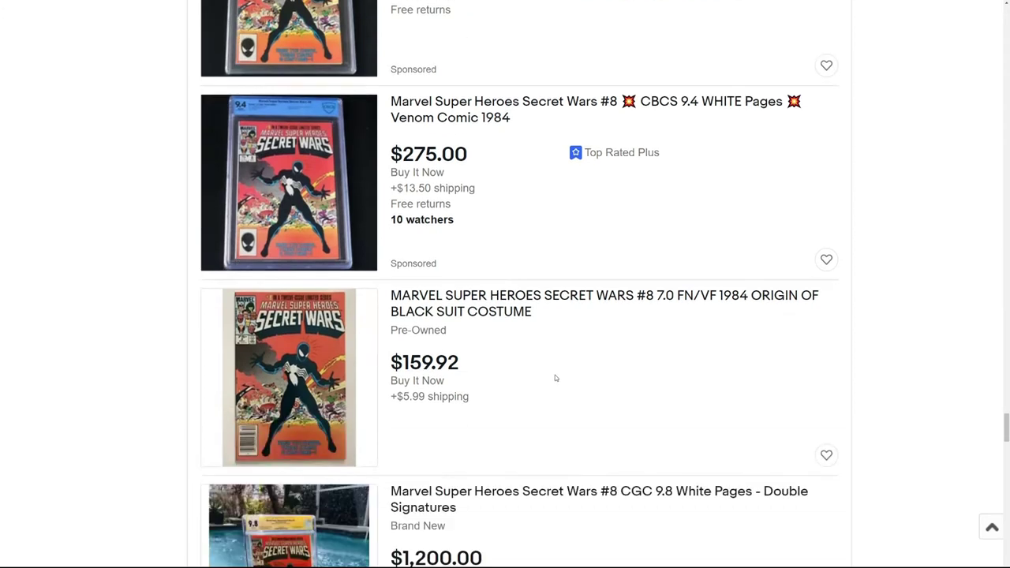
pyautogui.scroll(-3, 555, 378)
pyautogui.scroll(-2, 556, 375)
pyautogui.scroll(-10, 556, 374)
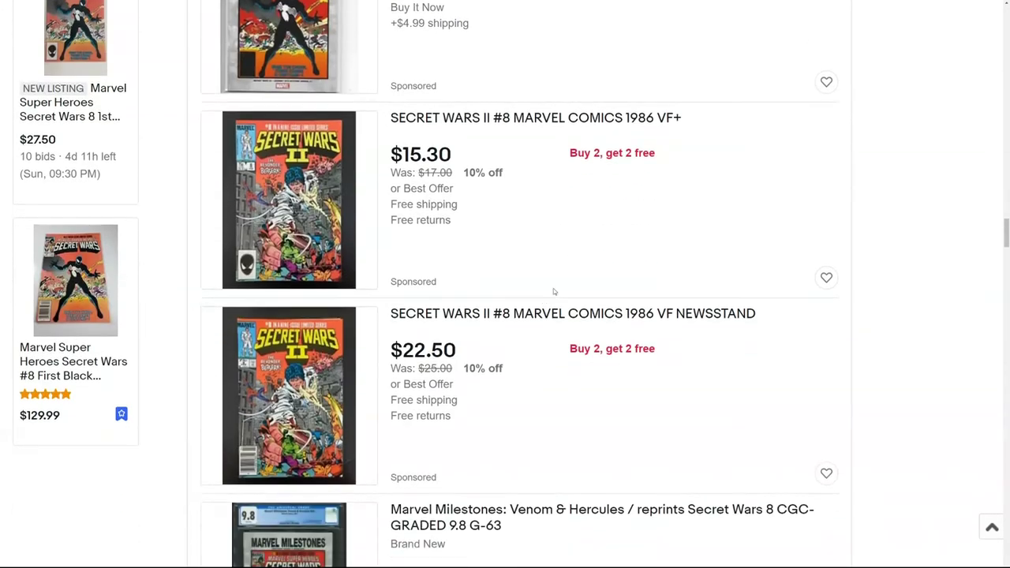
pyautogui.scroll(-8, 553, 291)
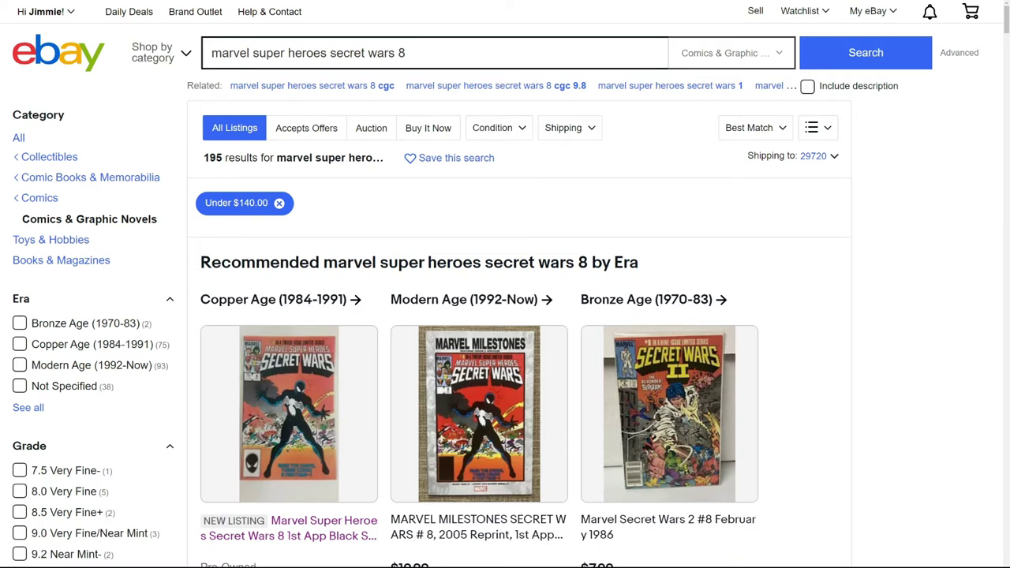
# Place eBay beside the Comic Books spreadsheet and fill the Cost column with $129.99, $27.50, $59.00, $73.00, $79.99, $58.00 and $108.50
pyautogui.press('super+Left')
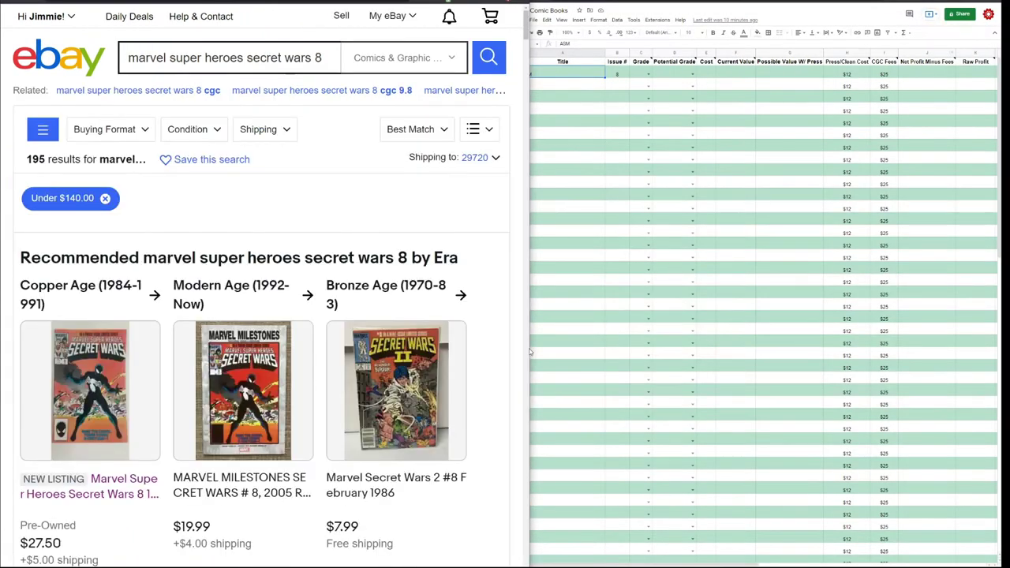
pyautogui.click(549, 73)
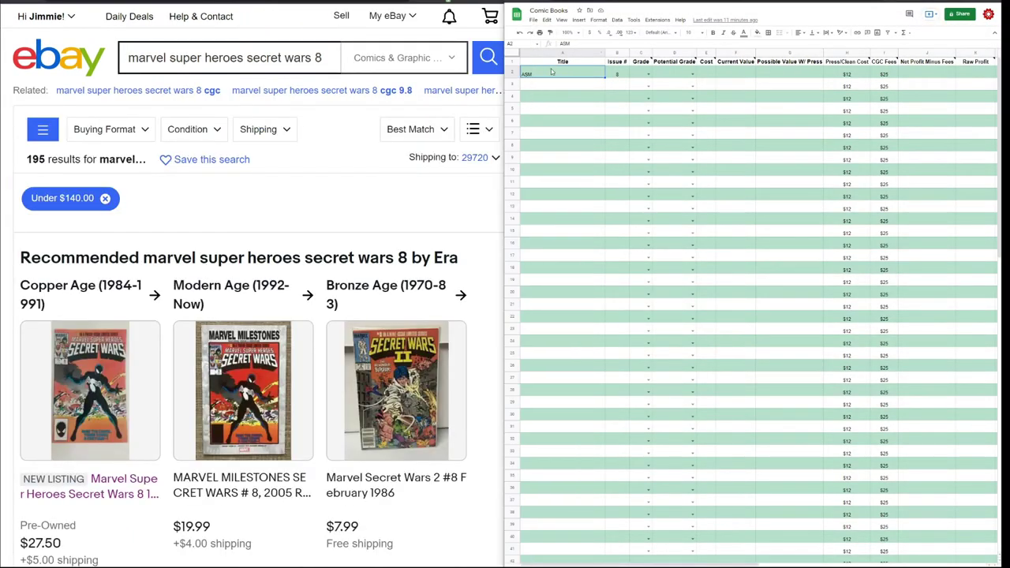
pyautogui.scroll(-8, 310, 277)
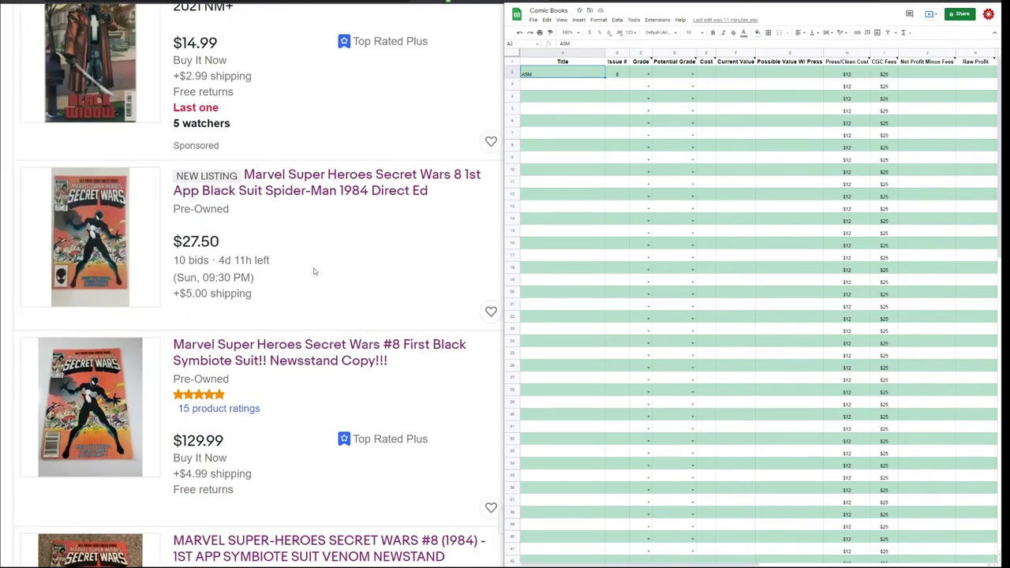
pyautogui.click(712, 73)
pyautogui.write('27.50')
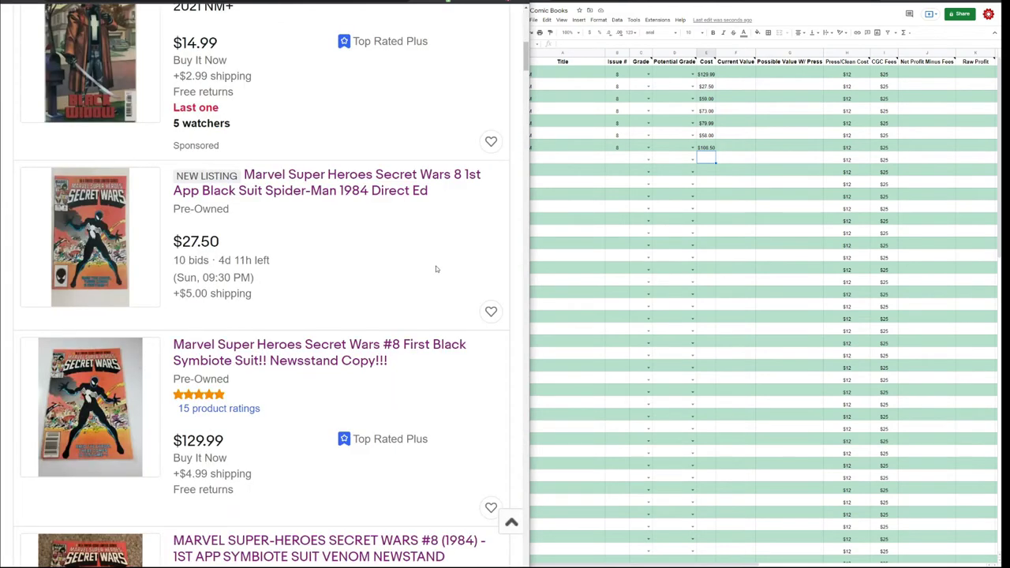
# Examine the photos of the $129.99 "First Black Symbiote Suit!! Newsstand Copy" listing for condition defects
pyautogui.click(565, 152)
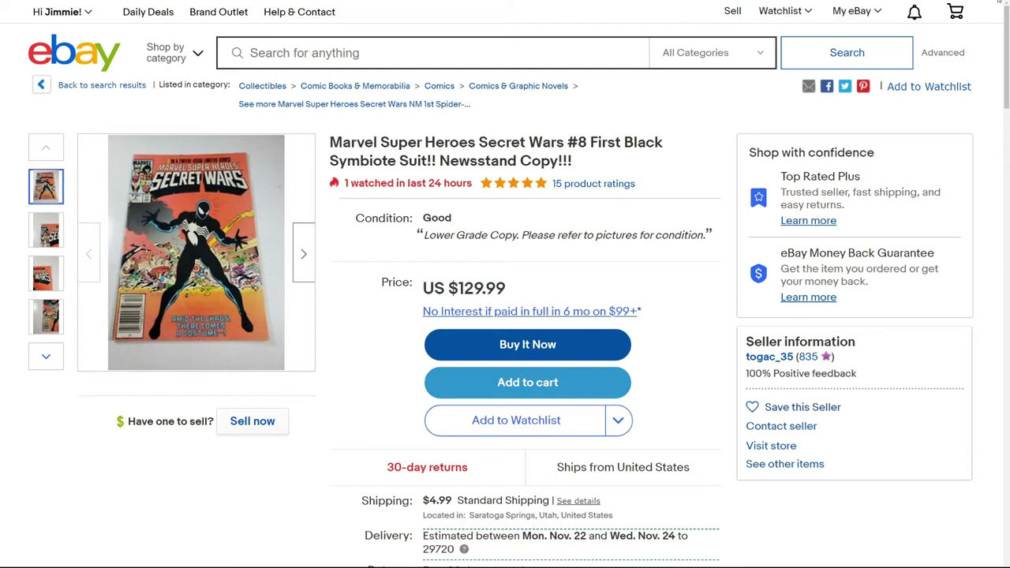
pyautogui.click(993, 4)
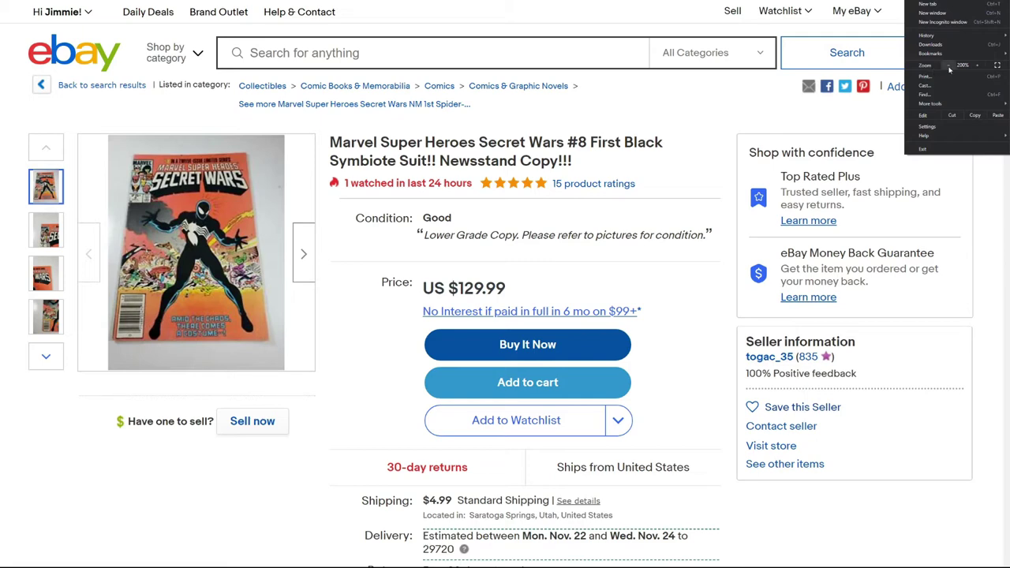
pyautogui.click(789, 107)
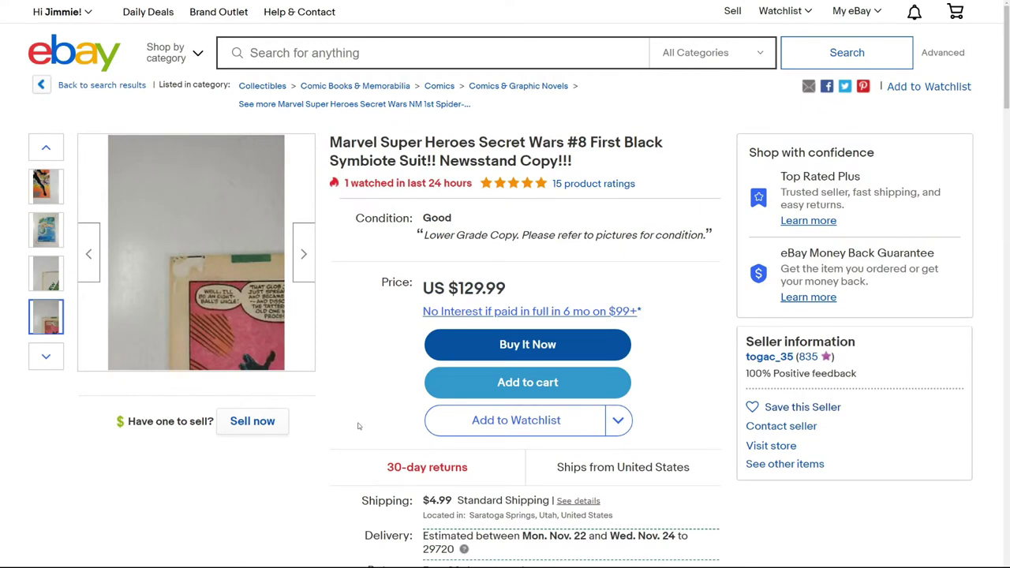
pyautogui.moveTo(192, 252)
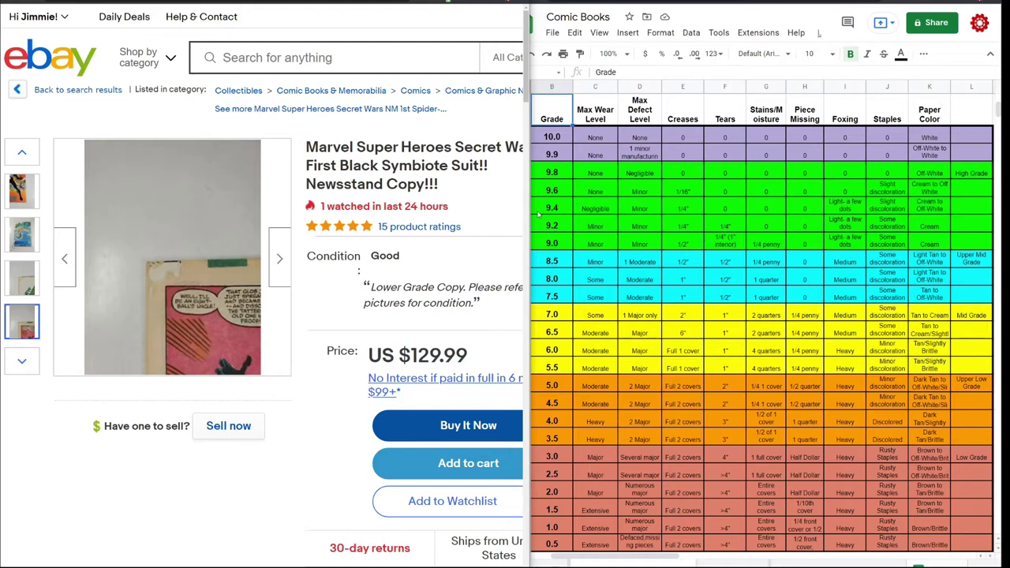
# Review the grading chart's maximum defect level and crease limits, comparing the 9.6, 9.0, 8.5 and 5.0 grades
pyautogui.click(554, 243)
pyautogui.click(555, 243)
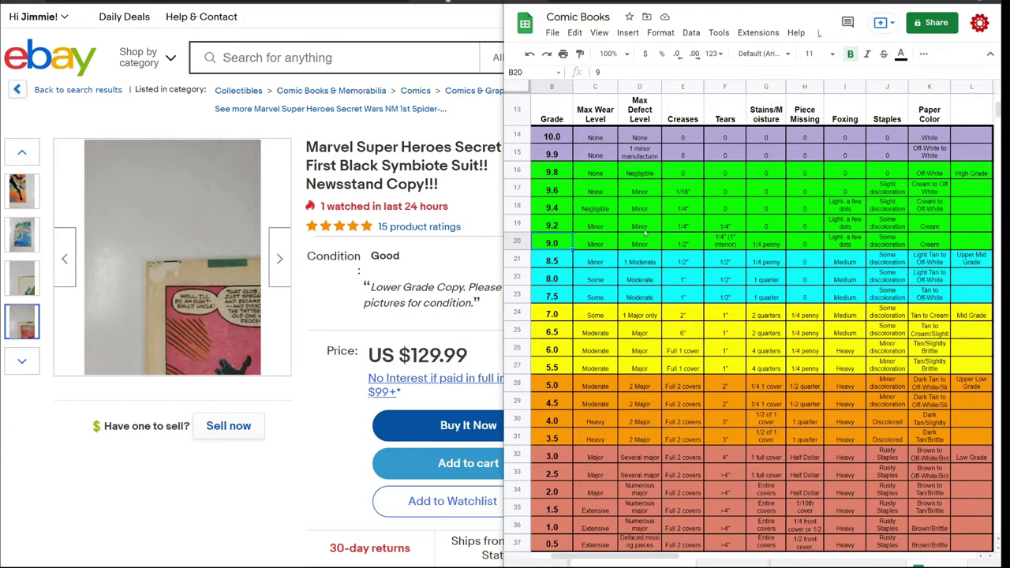
pyautogui.click(642, 231)
pyautogui.click(655, 263)
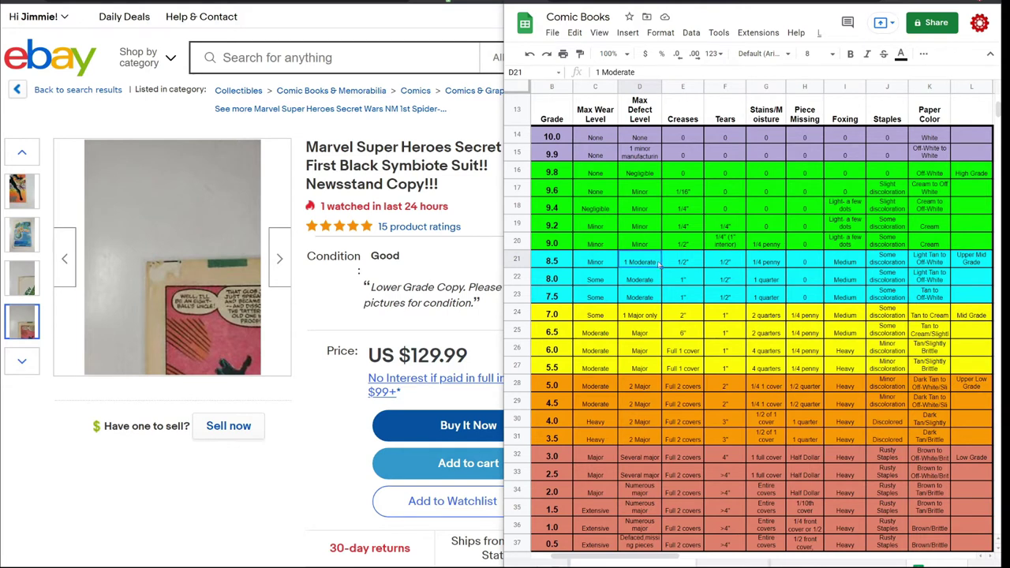
pyautogui.click(639, 239)
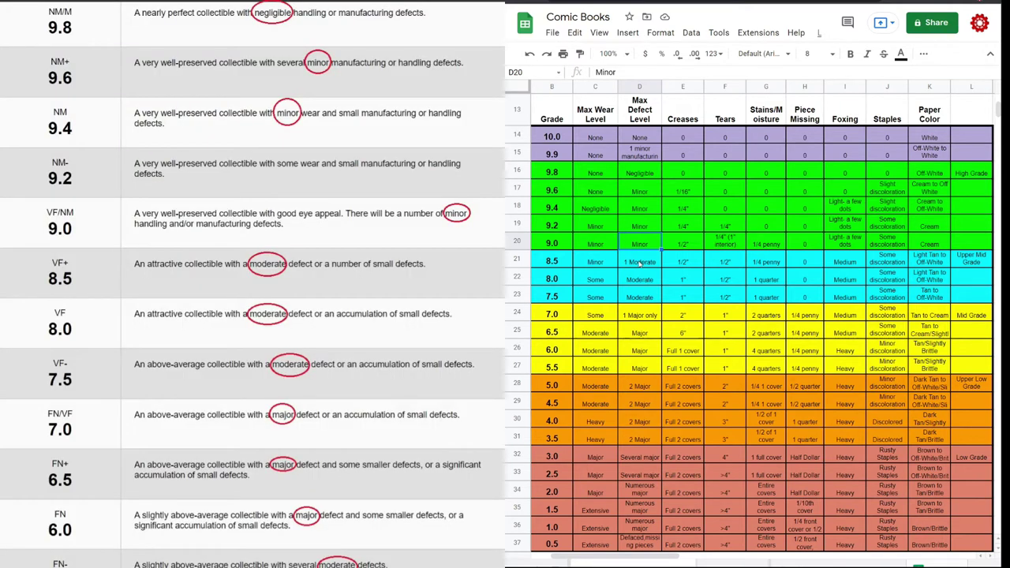
pyautogui.click(675, 242)
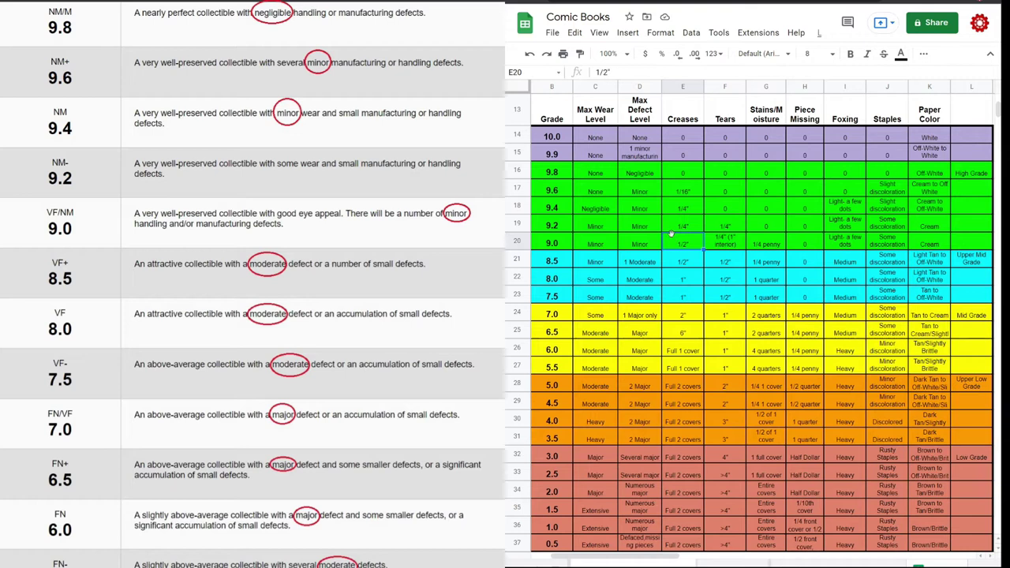
pyautogui.click(681, 193)
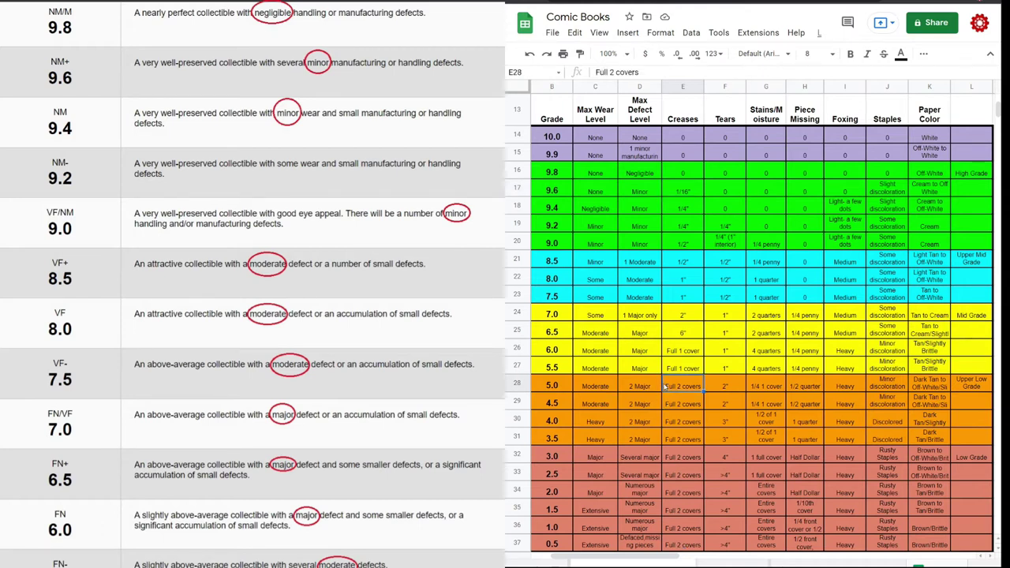
pyautogui.click(554, 384)
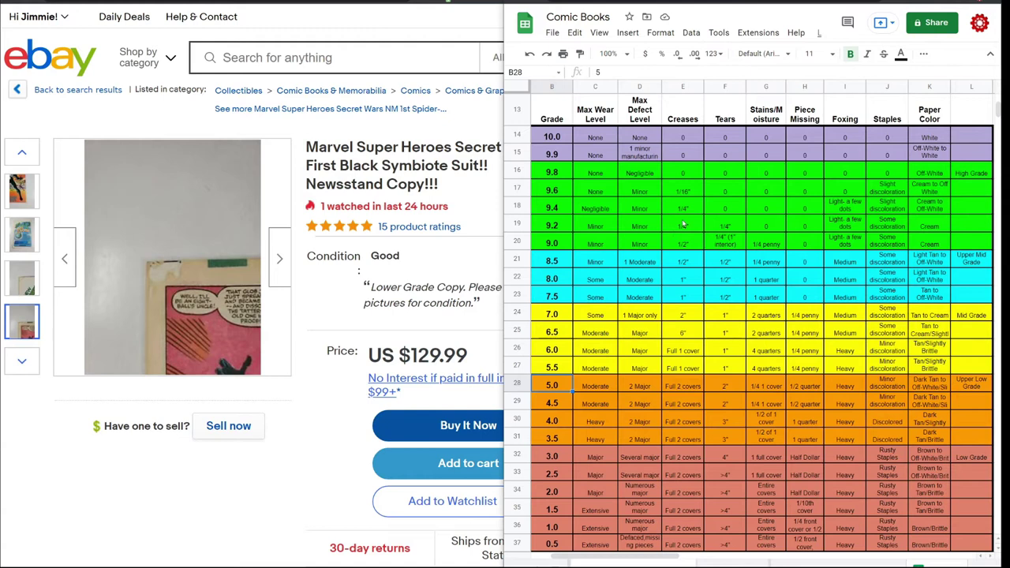
# Review the grading chart's limits for tears and stains/moisture across the high, mid and low grades
pyautogui.click(724, 226)
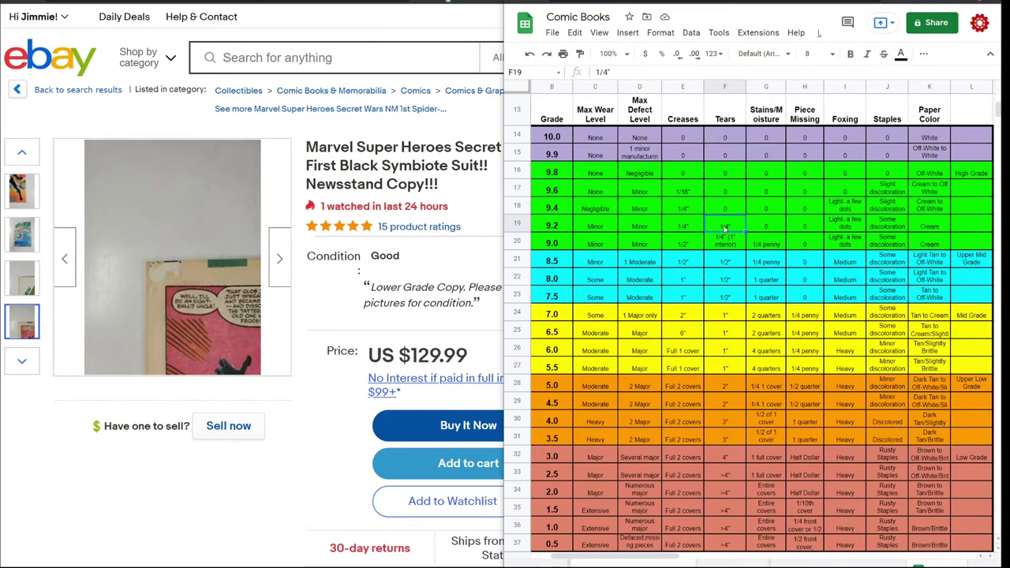
pyautogui.click(720, 246)
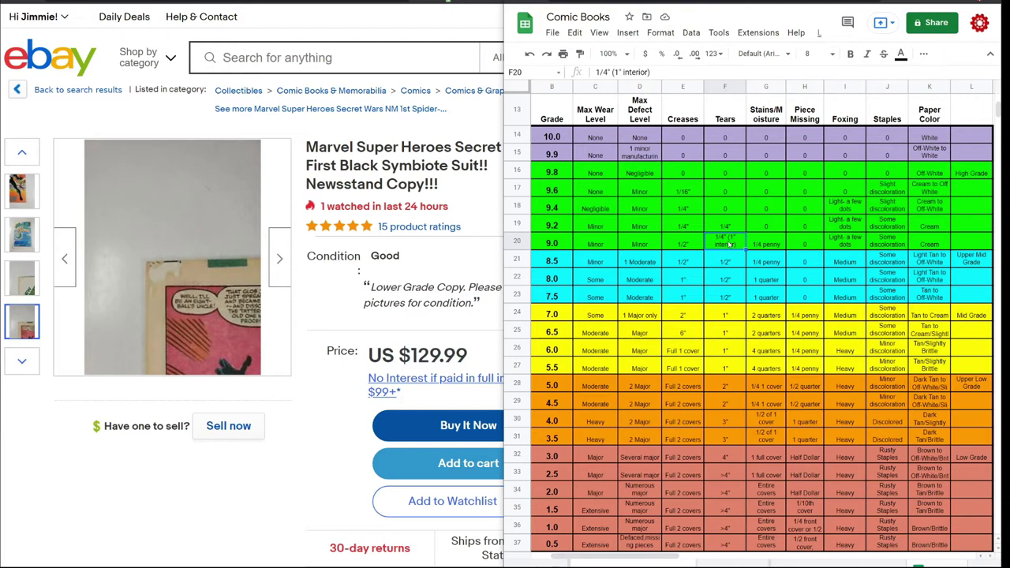
pyautogui.click(715, 478)
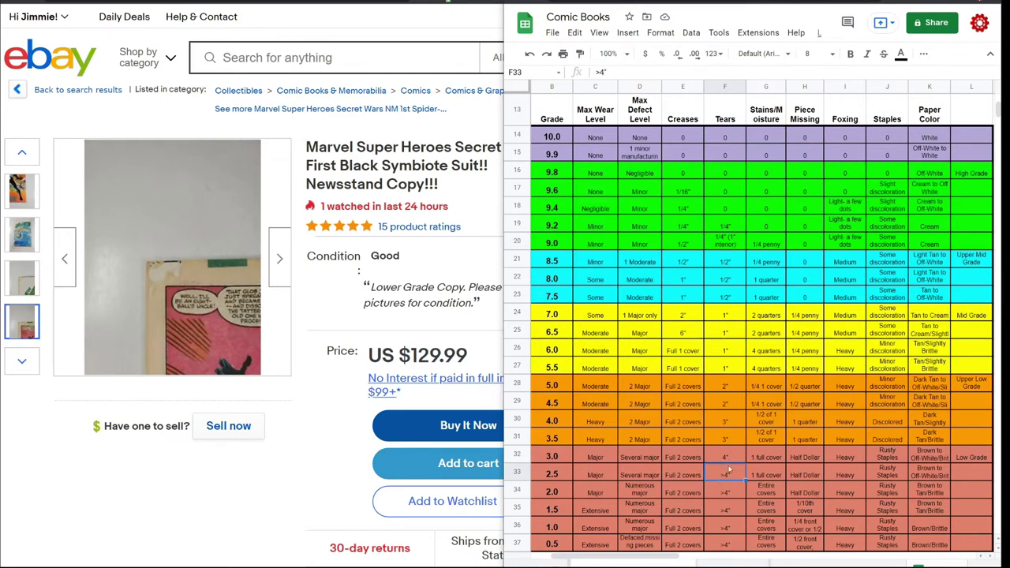
pyautogui.click(722, 264)
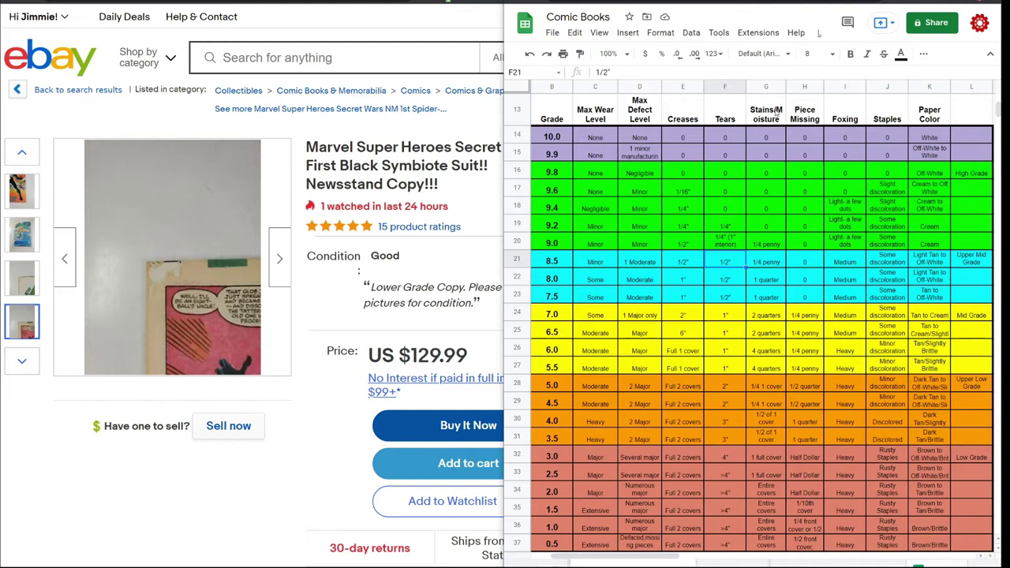
pyautogui.moveTo(172, 316)
pyautogui.click(774, 244)
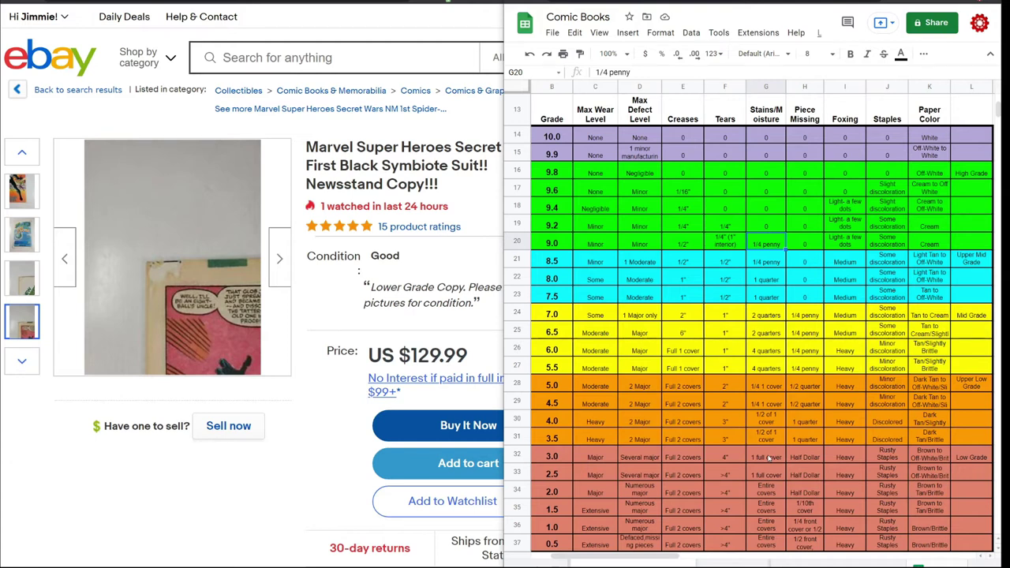
pyautogui.click(756, 388)
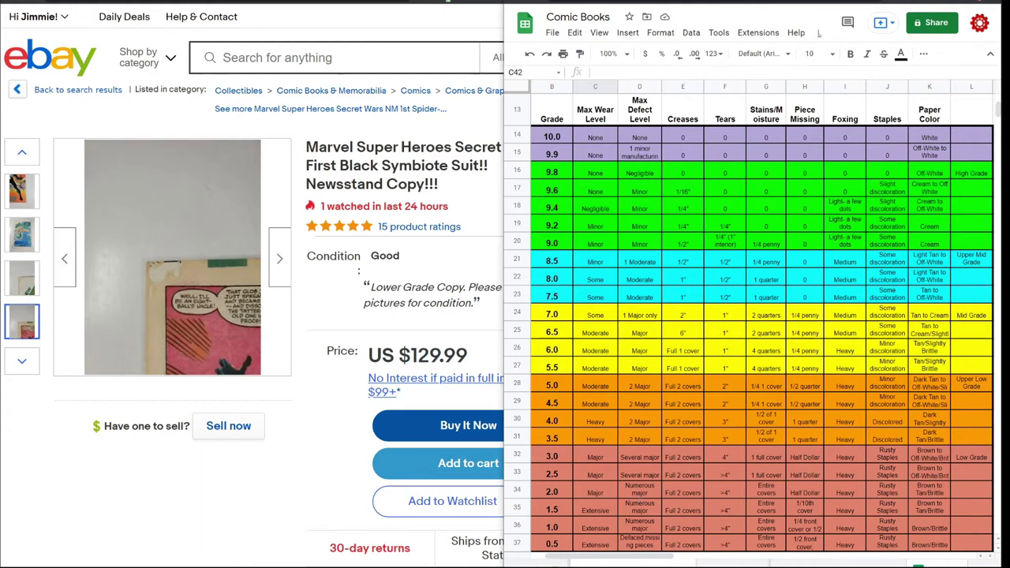
# Return to the comic list and clear the title, issue number and cost of the $129.99 copy in row 2
pyautogui.click(732, 563)
pyautogui.click(244, 535)
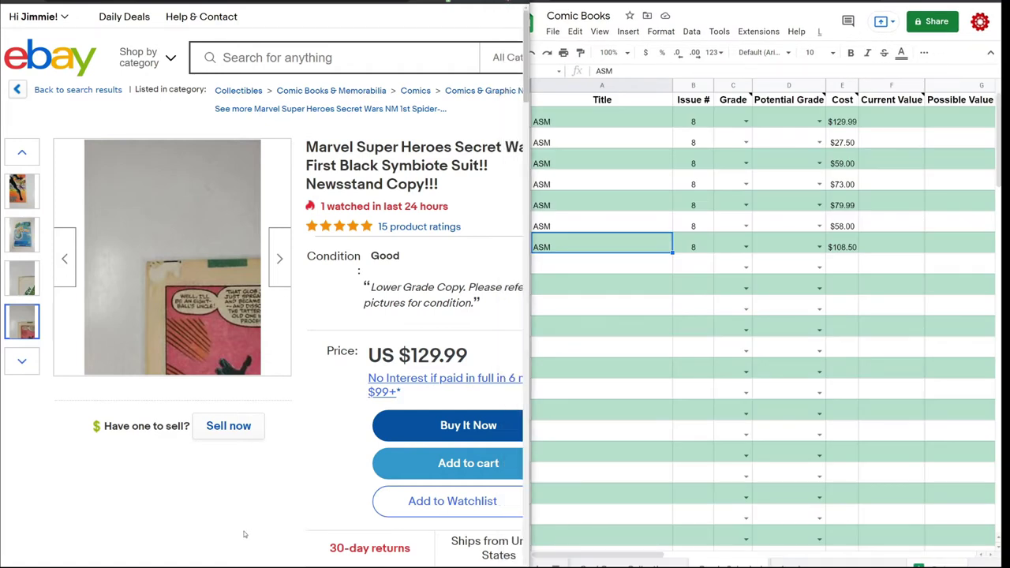
pyautogui.click(28, 160)
pyautogui.click(591, 121)
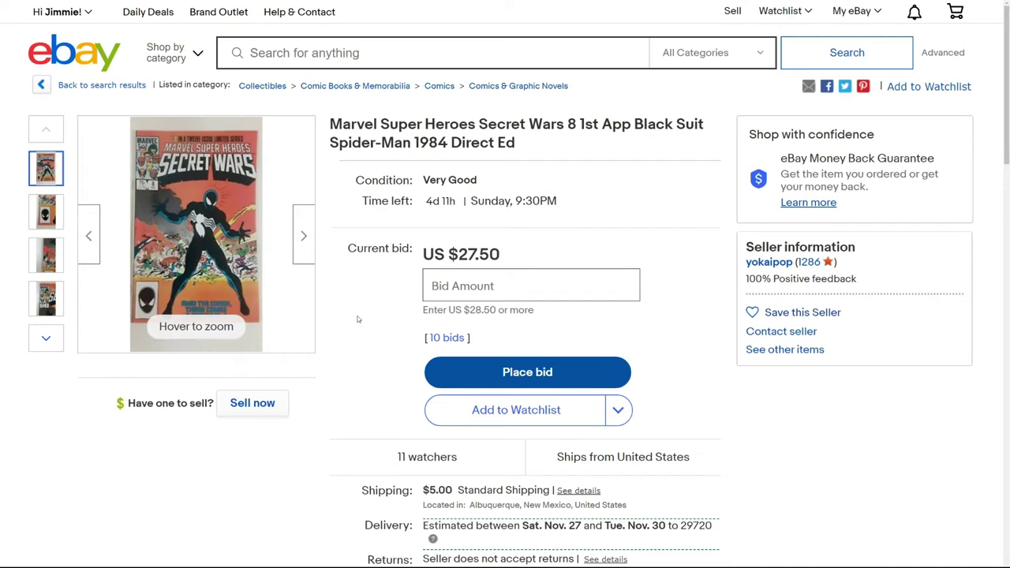
# Examine the front cover, spine and corner photos of the $27.50 "1st App Black Suit Spider-Man 1984 Direct Ed" listing for defects
pyautogui.moveTo(257, 152)
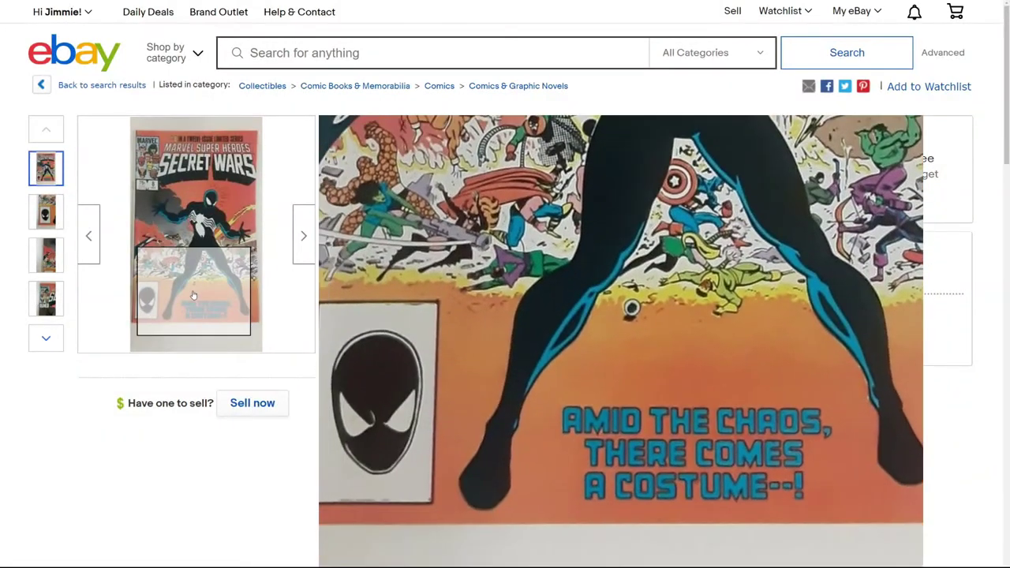
pyautogui.click(45, 213)
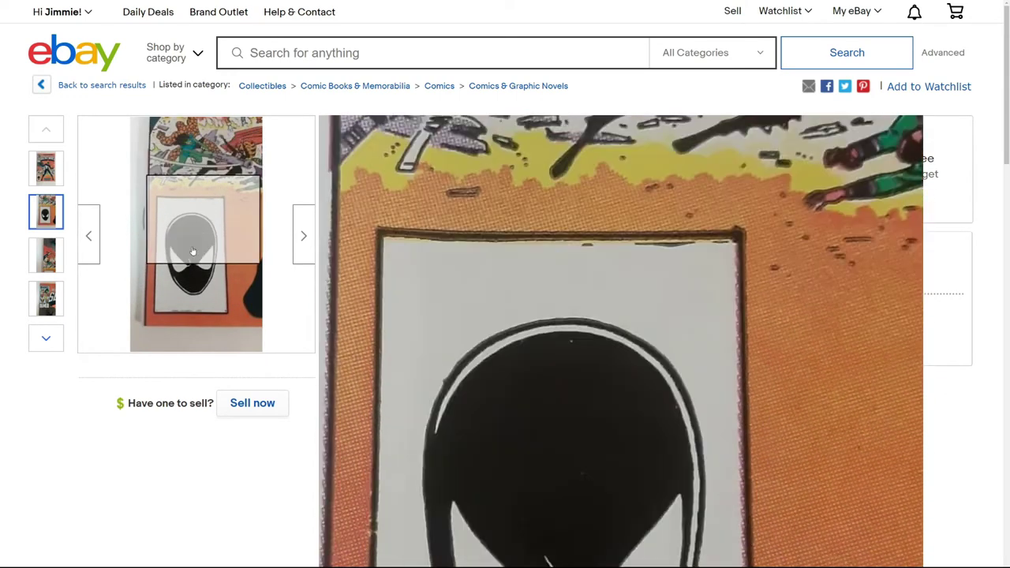
pyautogui.click(49, 261)
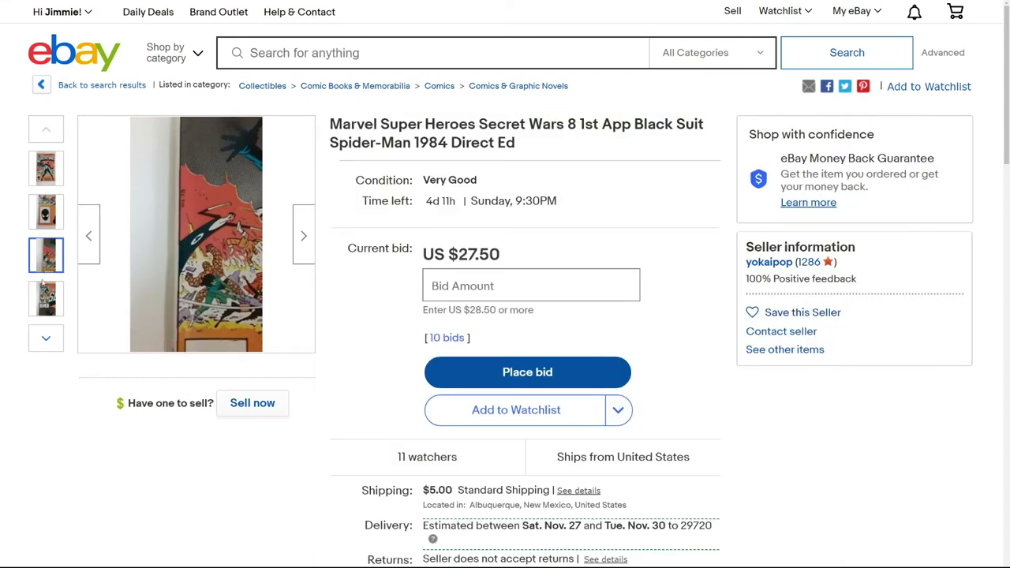
pyautogui.click(46, 285)
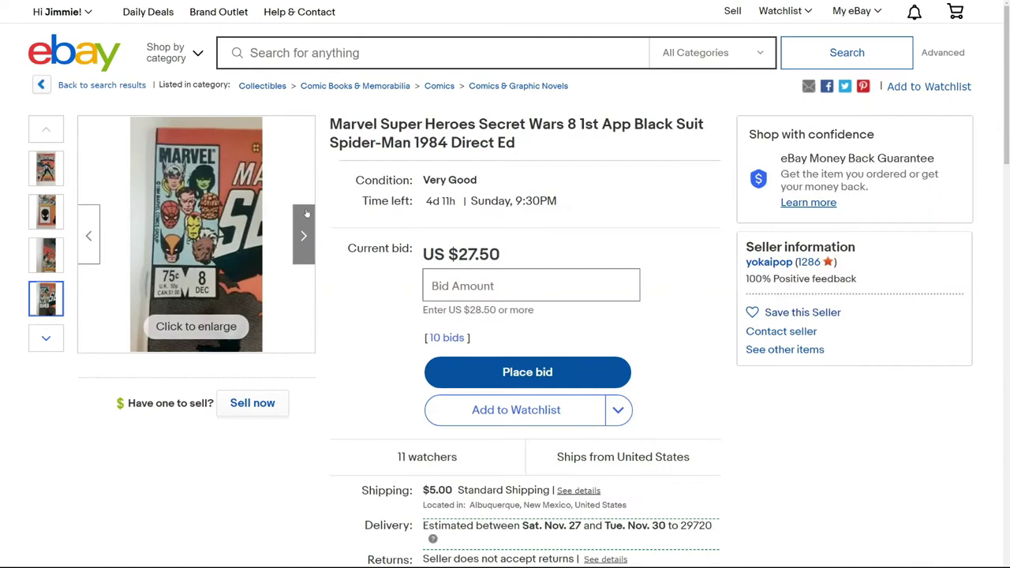
pyautogui.click(307, 213)
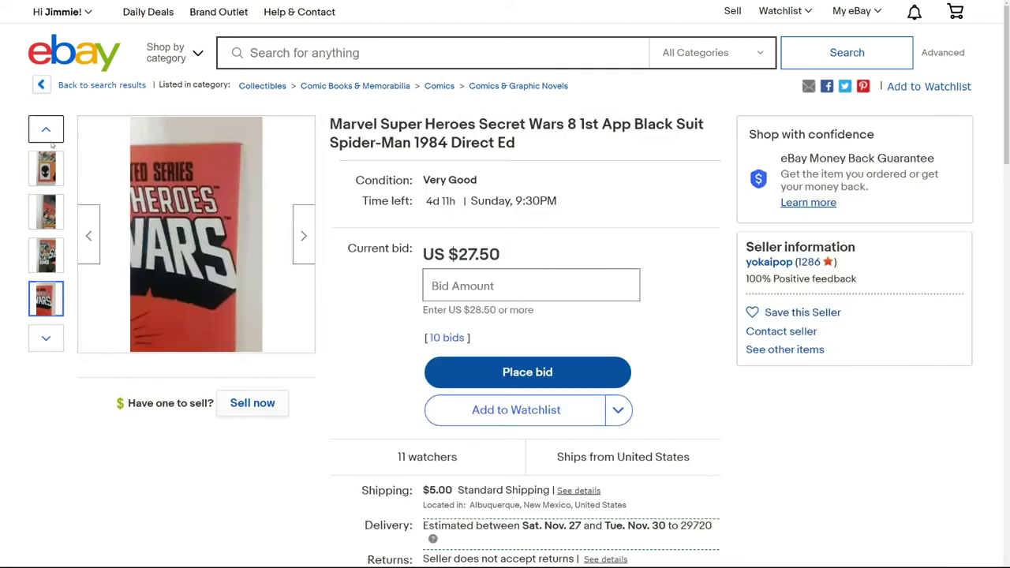
pyautogui.click(45, 128)
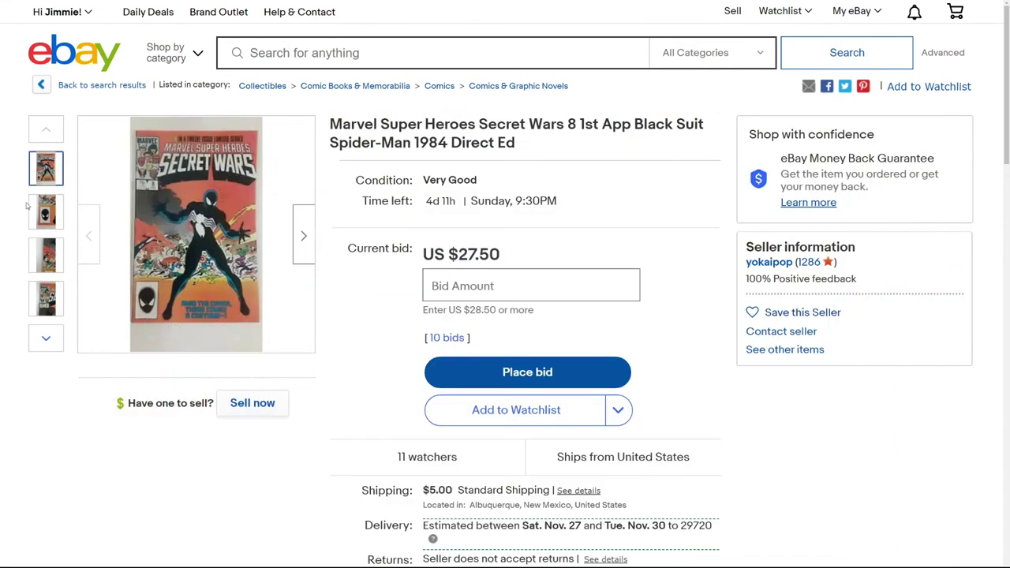
pyautogui.click(45, 255)
pyautogui.click(46, 338)
pyautogui.click(52, 223)
pyautogui.click(88, 235)
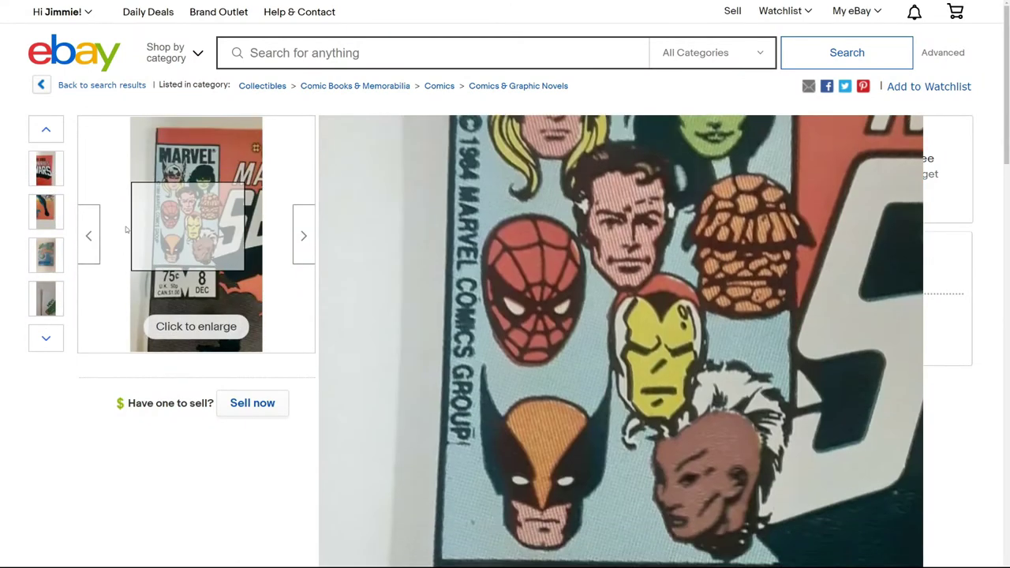
pyautogui.click(46, 168)
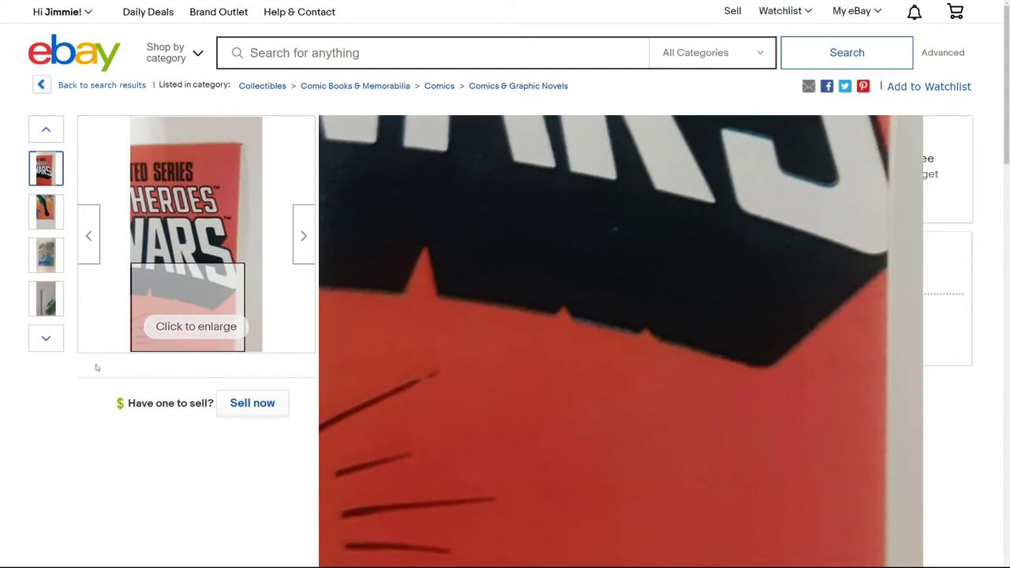
# Inspect the $27.50 listing's lower front, back cover and interior page photos for wear, stains and page quality
pyautogui.click(45, 221)
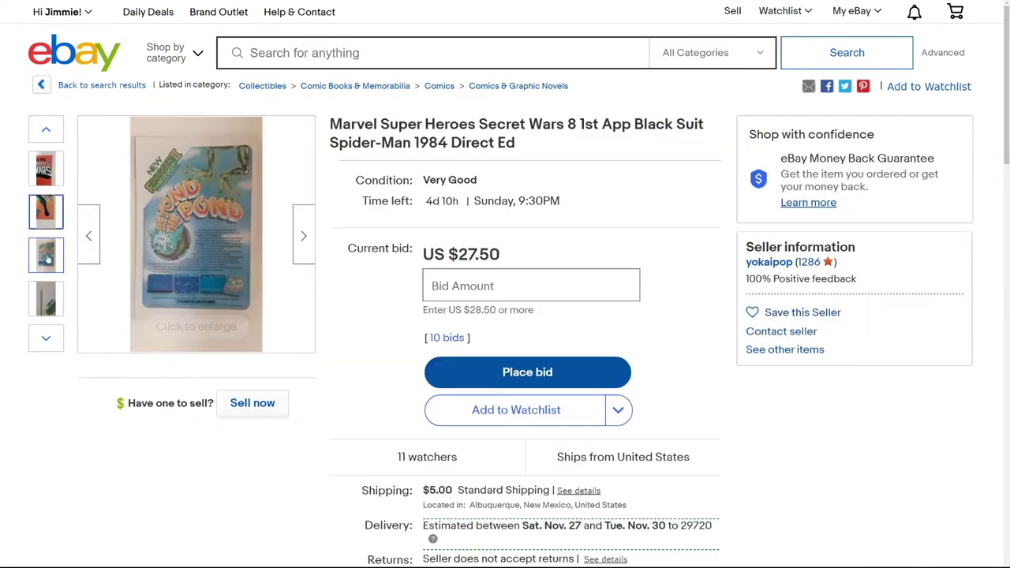
pyautogui.click(48, 257)
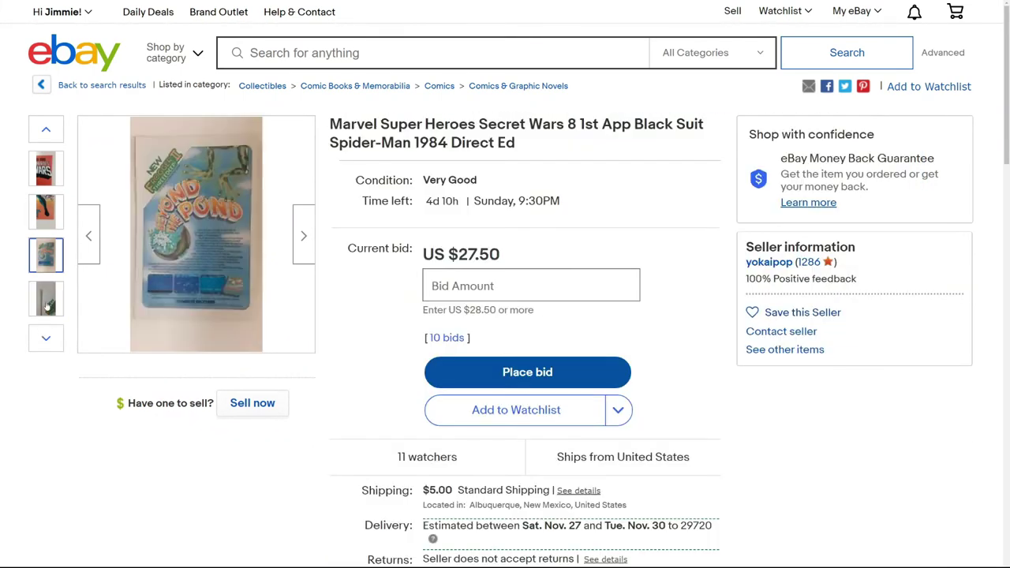
pyautogui.click(46, 298)
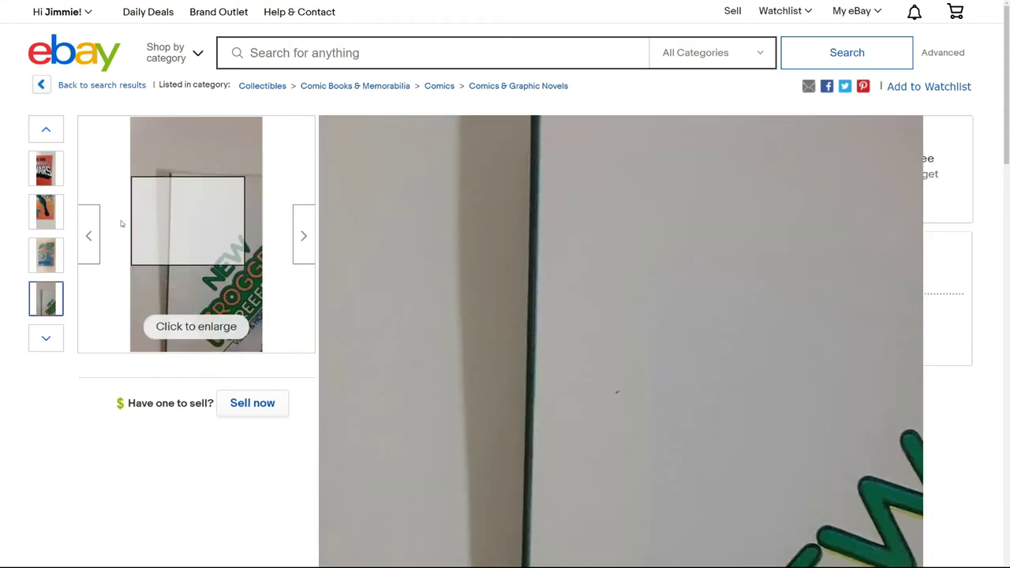
pyautogui.click(54, 267)
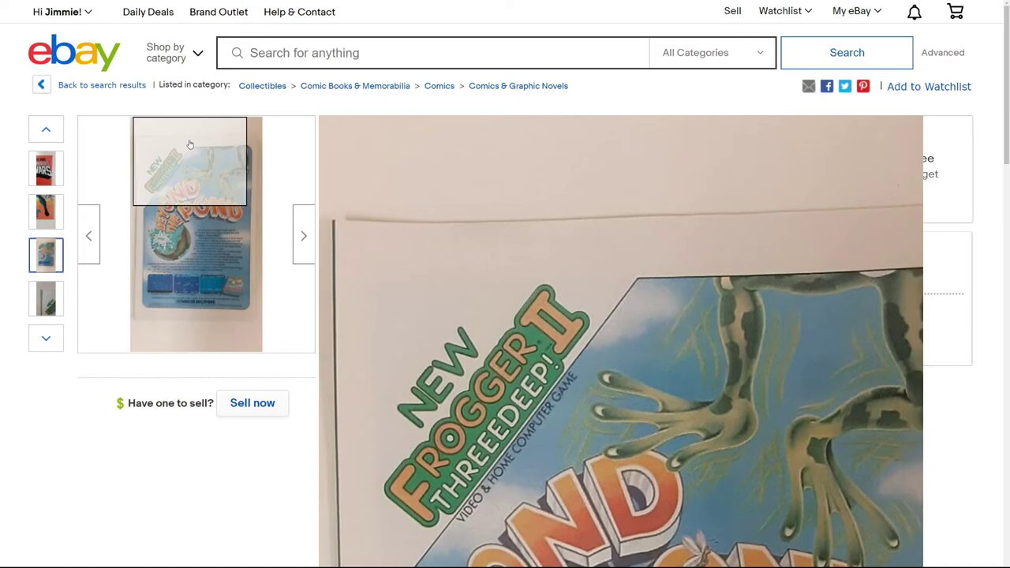
pyautogui.click(303, 236)
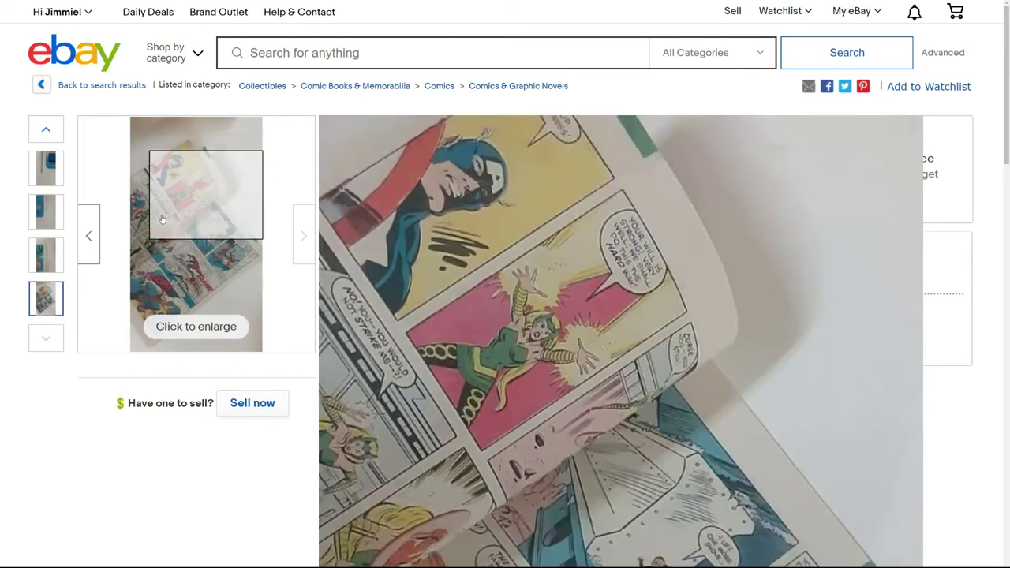
pyautogui.moveTo(39, 248)
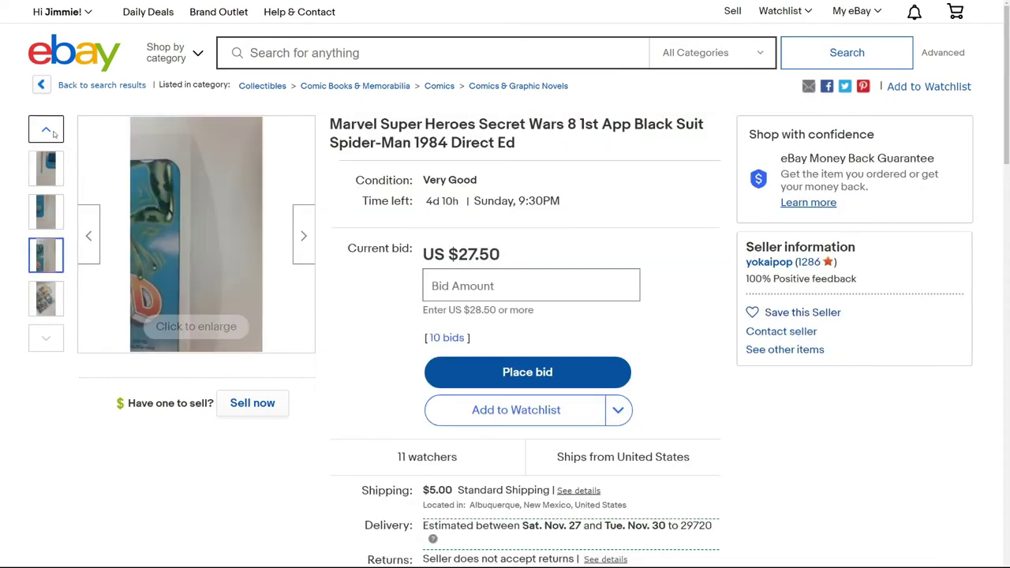
pyautogui.click(45, 130)
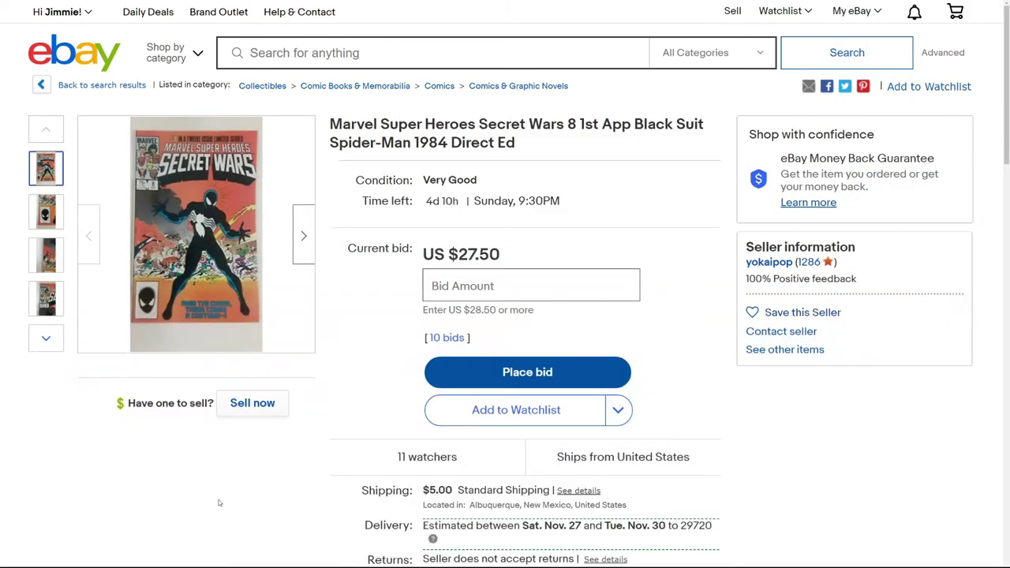
# Recheck the $27.50 listing's cover photos and read its item specifics and seller description for condition notes
pyautogui.scroll(-1, 222, 502)
pyautogui.scroll(1, 223, 500)
pyautogui.click(46, 337)
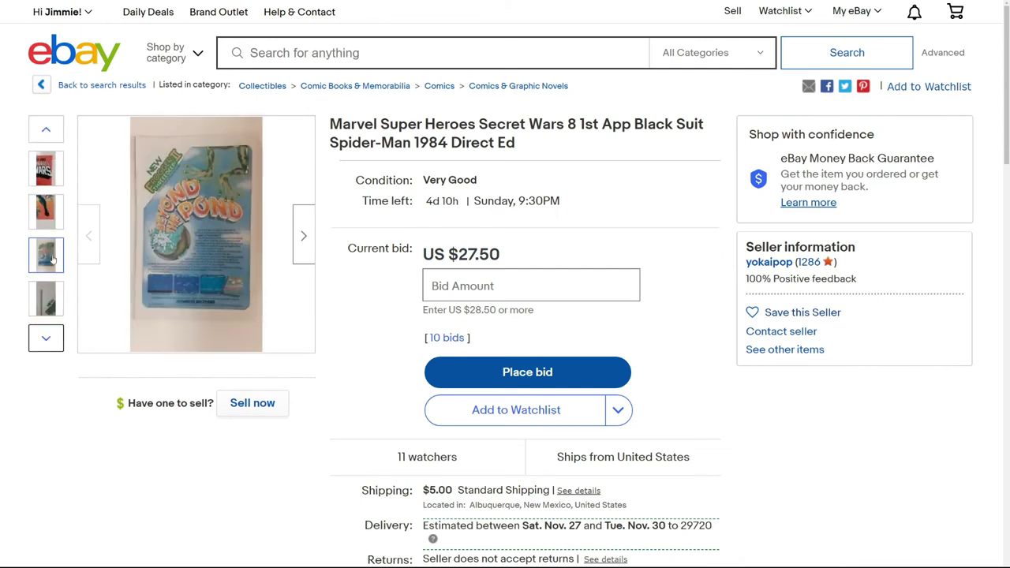
pyautogui.click(45, 131)
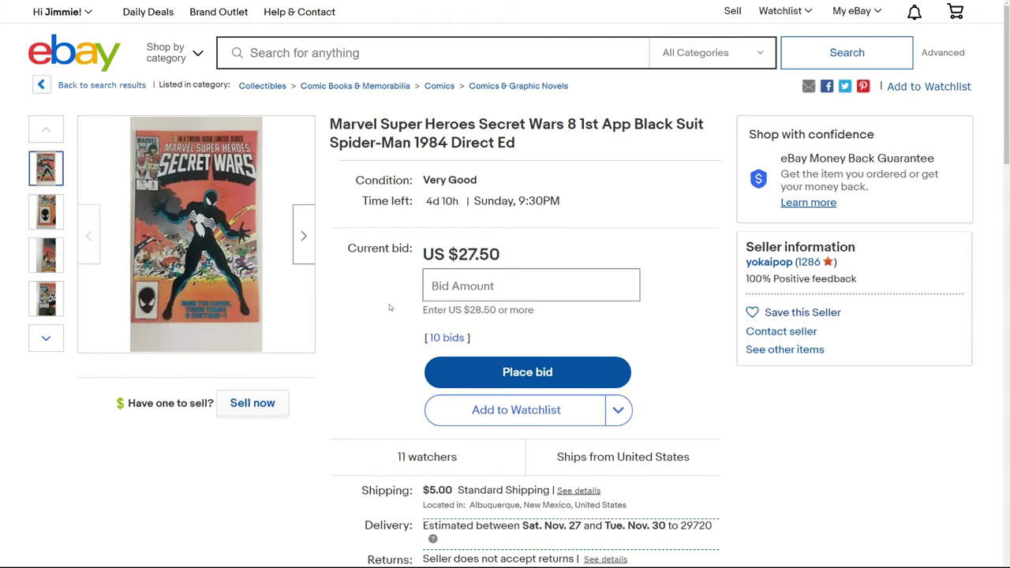
pyautogui.scroll(-10, 350, 384)
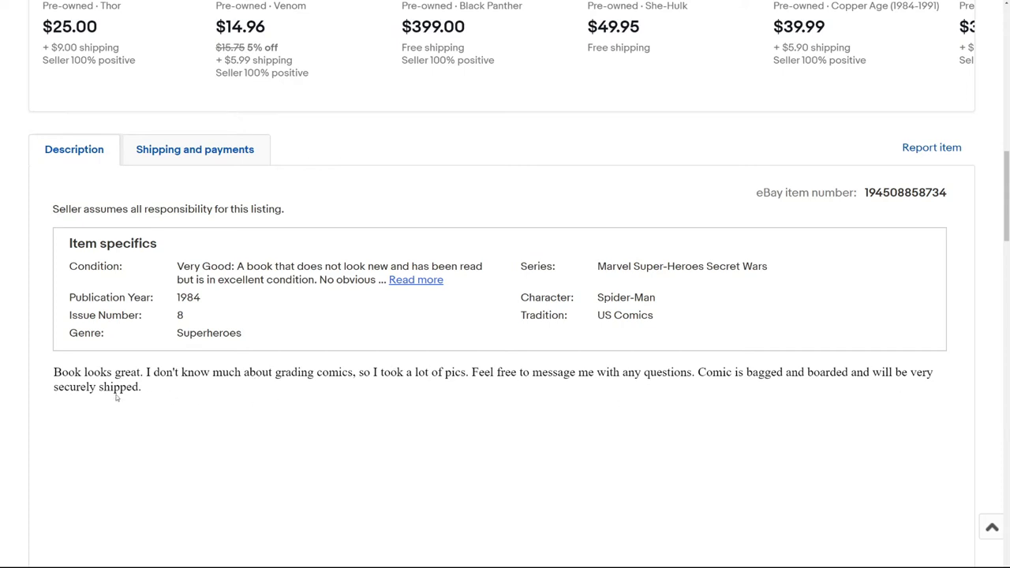
pyautogui.scroll(-1, 121, 398)
pyautogui.scroll(5, 237, 399)
pyautogui.scroll(10, 253, 405)
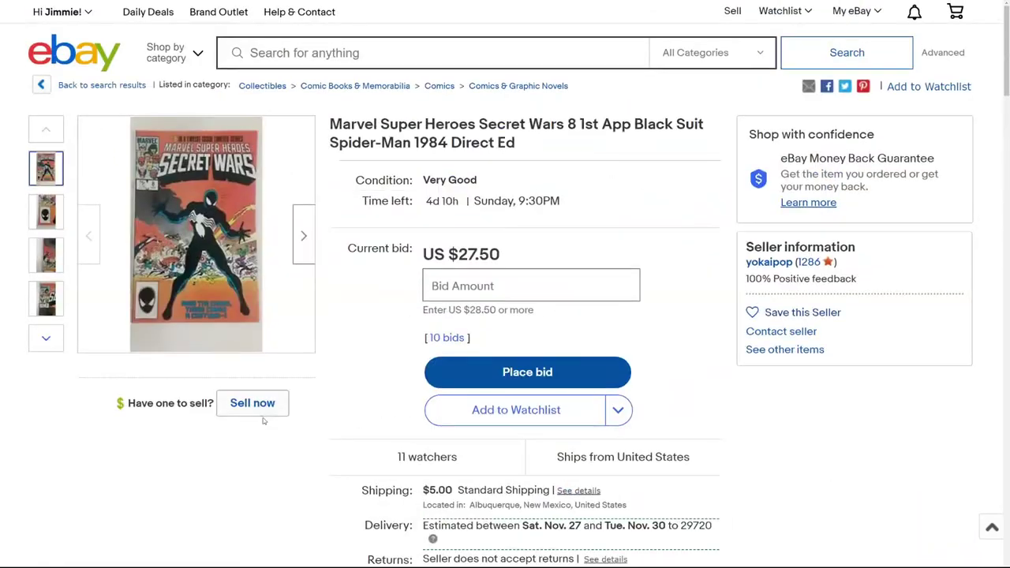
pyautogui.moveTo(209, 224)
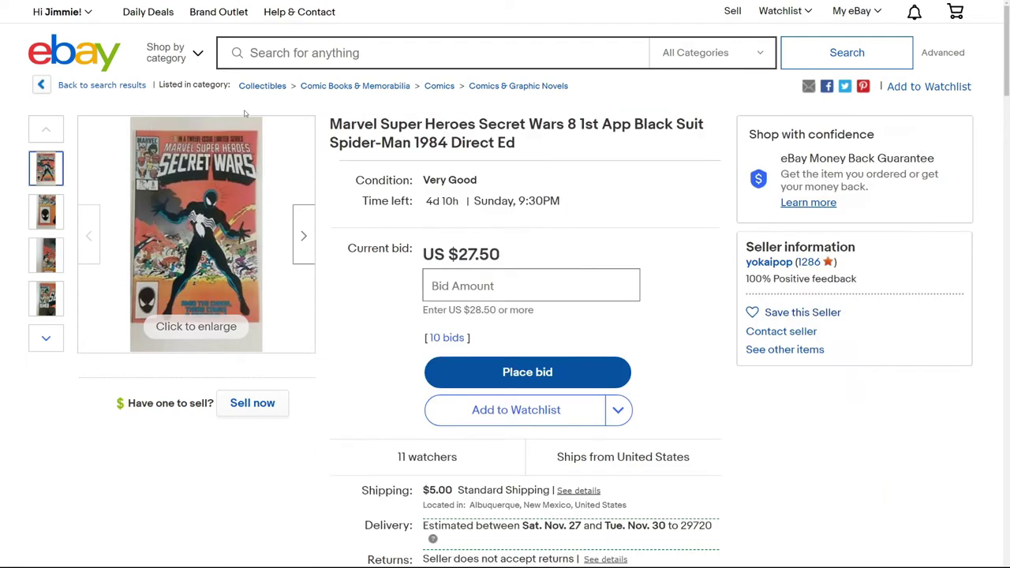
pyautogui.moveTo(236, 130)
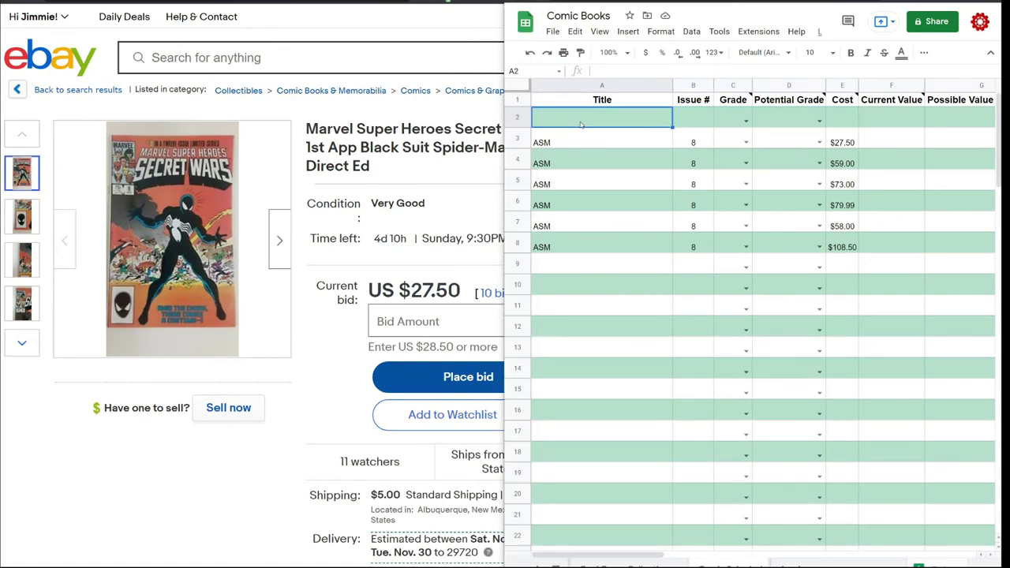
# Look up the 9.4 fair market value on GoCollect and enter 270 as the $27.50 copy's Current Value and Possible Value W/ Press
pyautogui.click(875, 141)
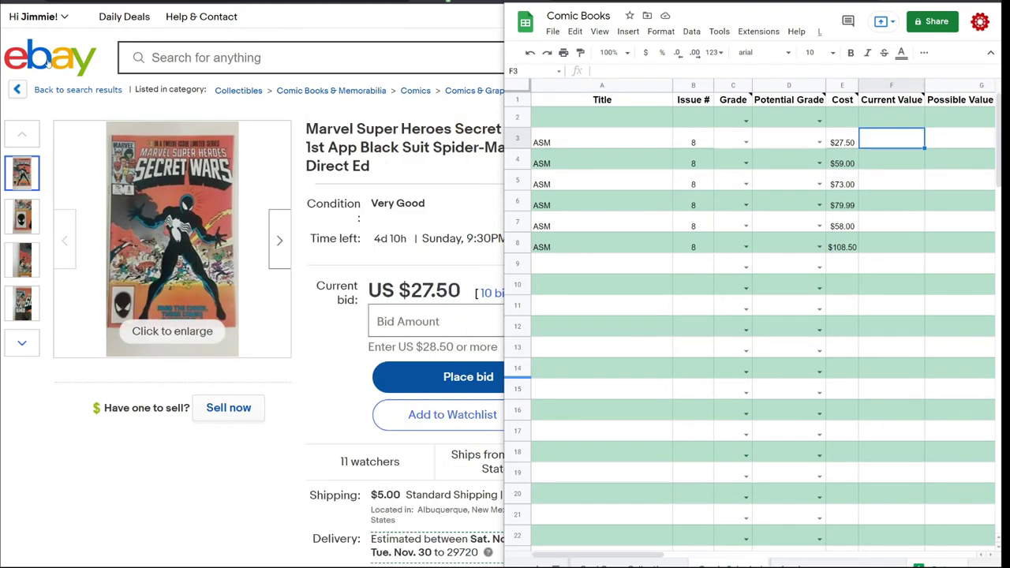
pyautogui.hotkey('alt', 'Tab')
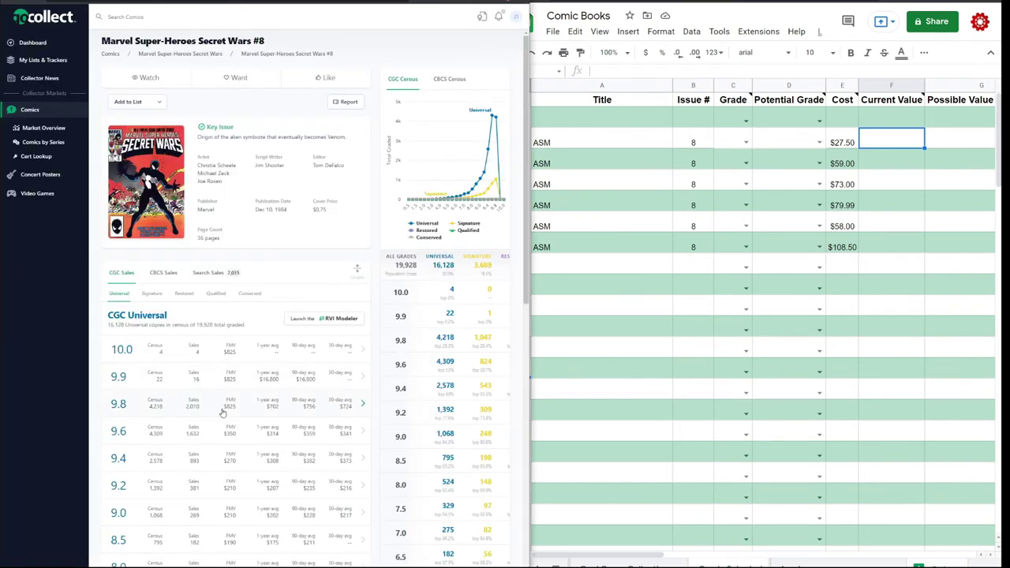
pyautogui.scroll(-1, 223, 410)
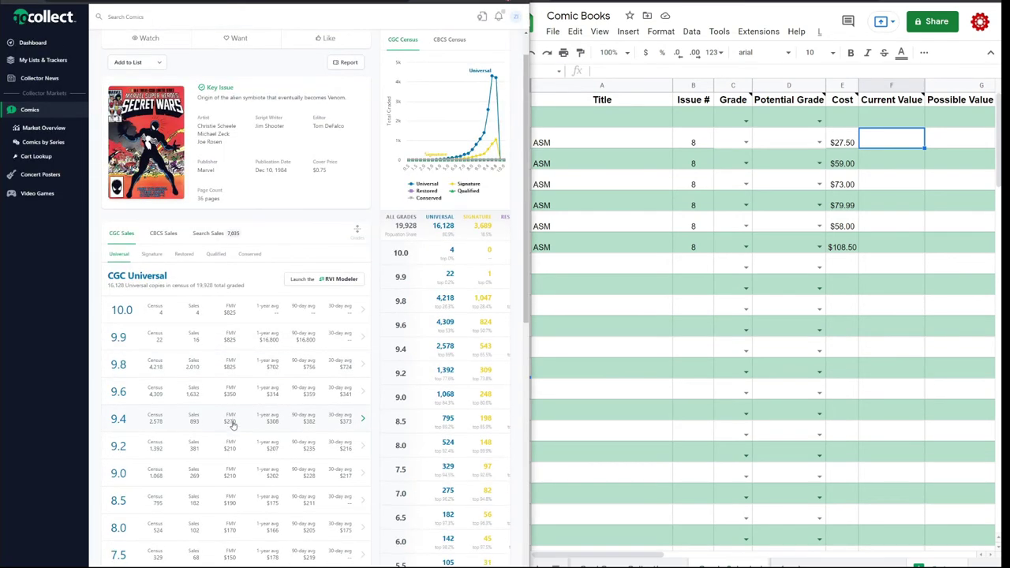
pyautogui.click(888, 145)
pyautogui.write('270')
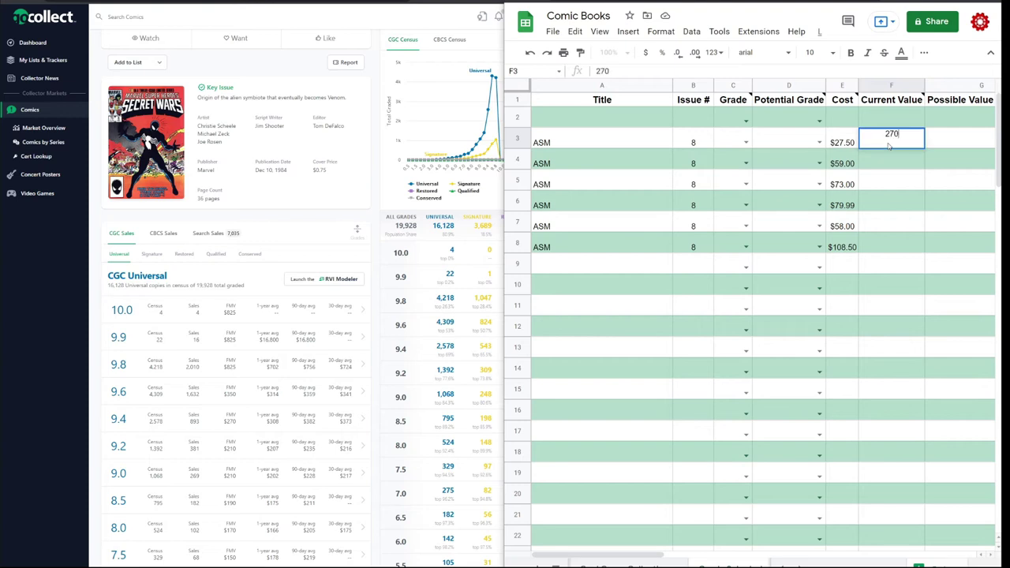
pyautogui.press('Tab')
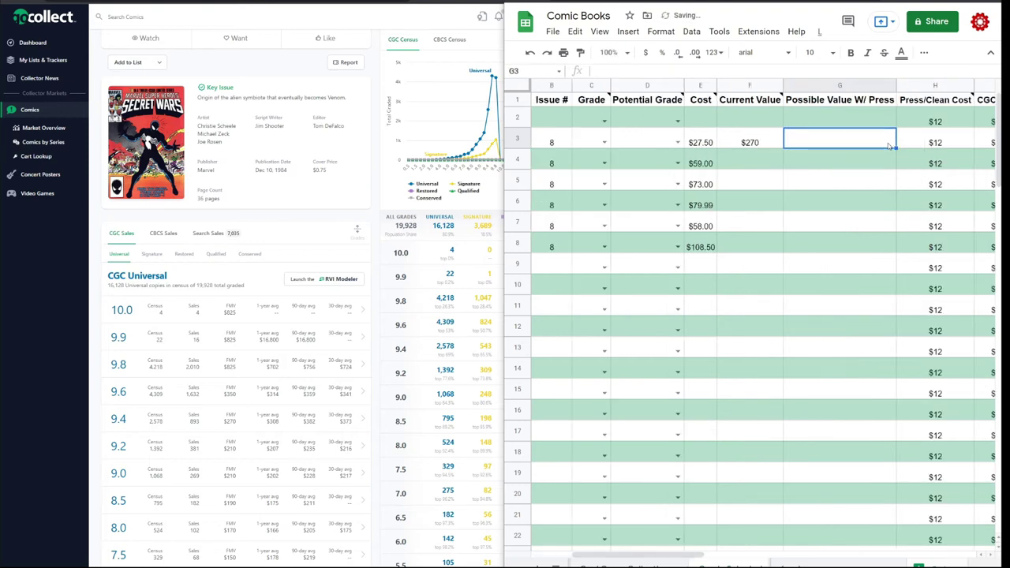
pyautogui.write('270')
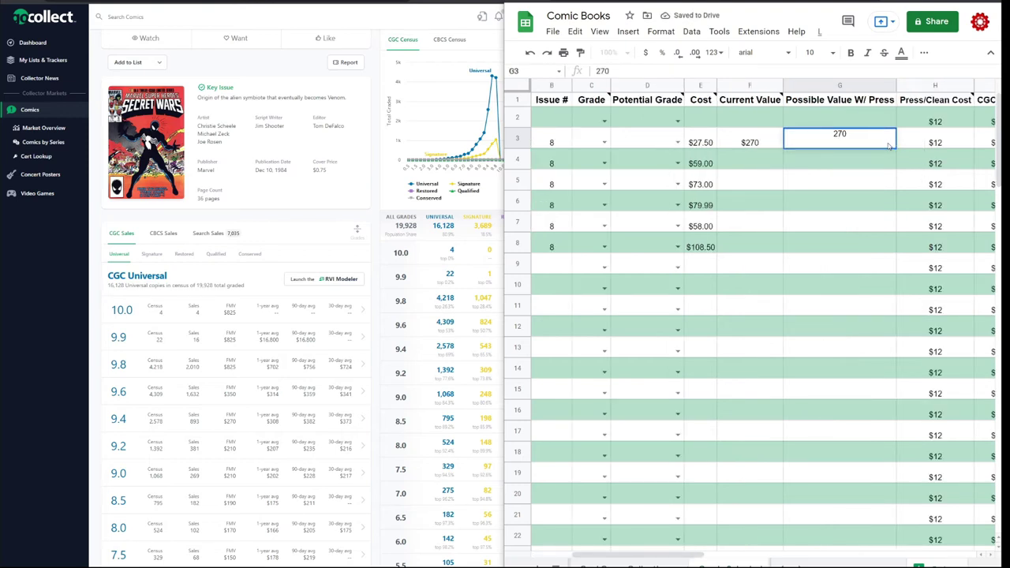
pyautogui.press('Return')
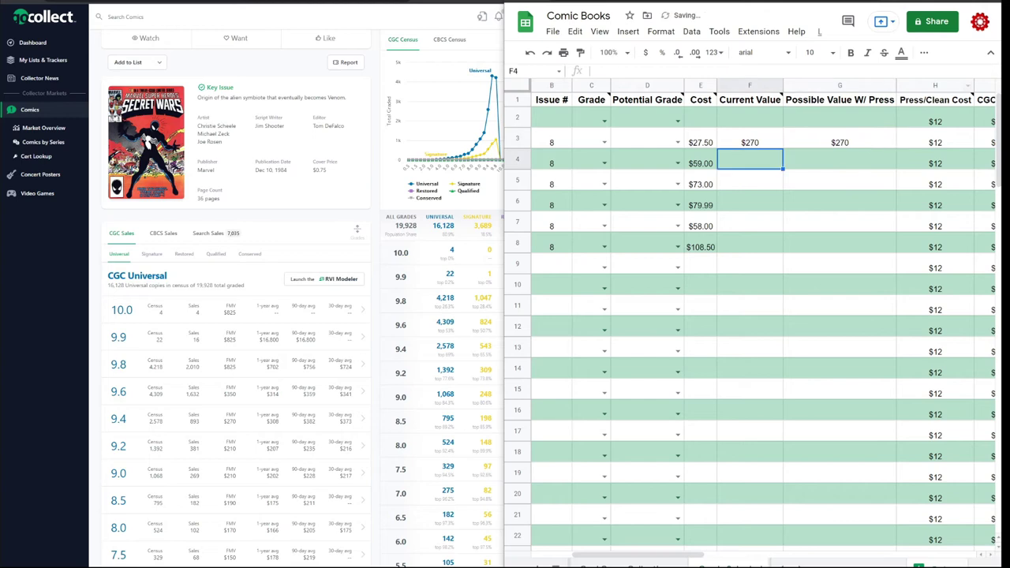
pyautogui.click(800, 149)
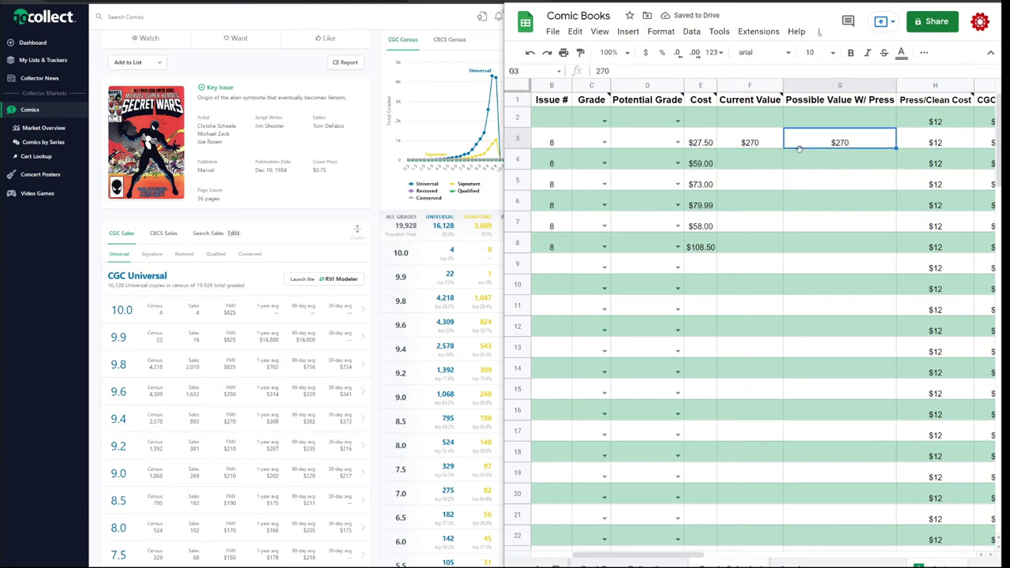
# Set both the Grade and the Potential Grade of the $27.50 copy to 9.4
pyautogui.click(604, 142)
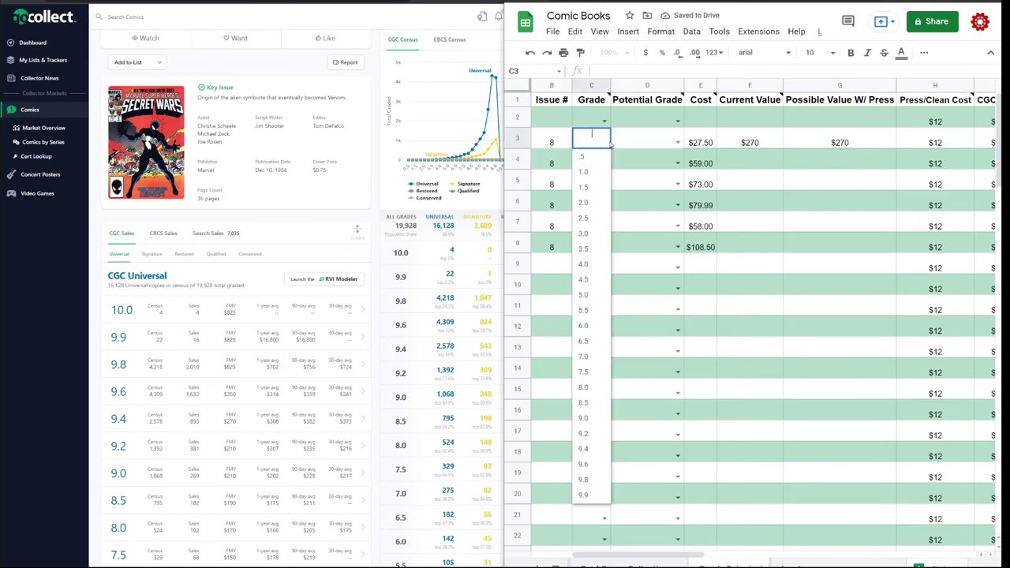
pyautogui.click(584, 448)
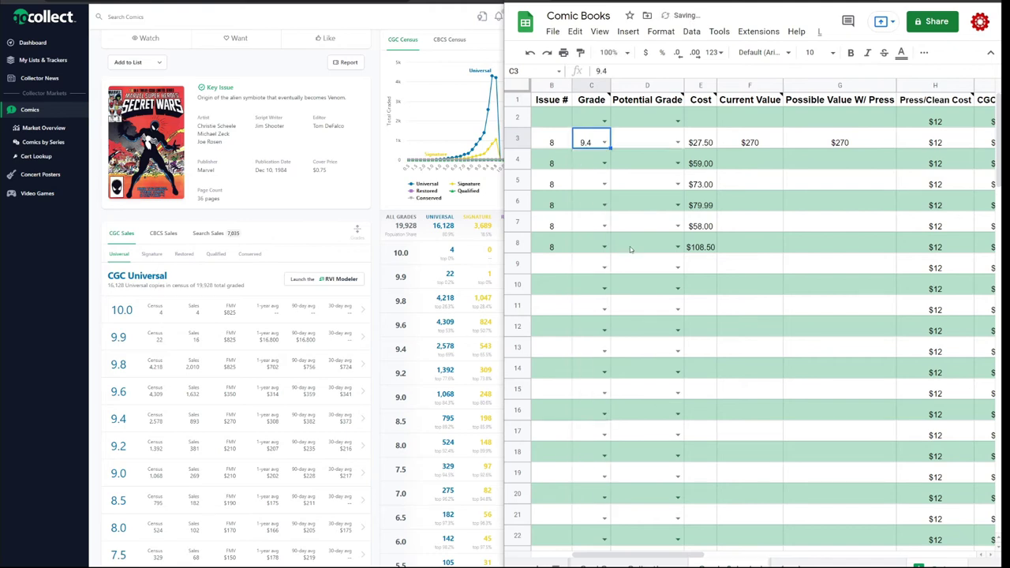
pyautogui.click(676, 143)
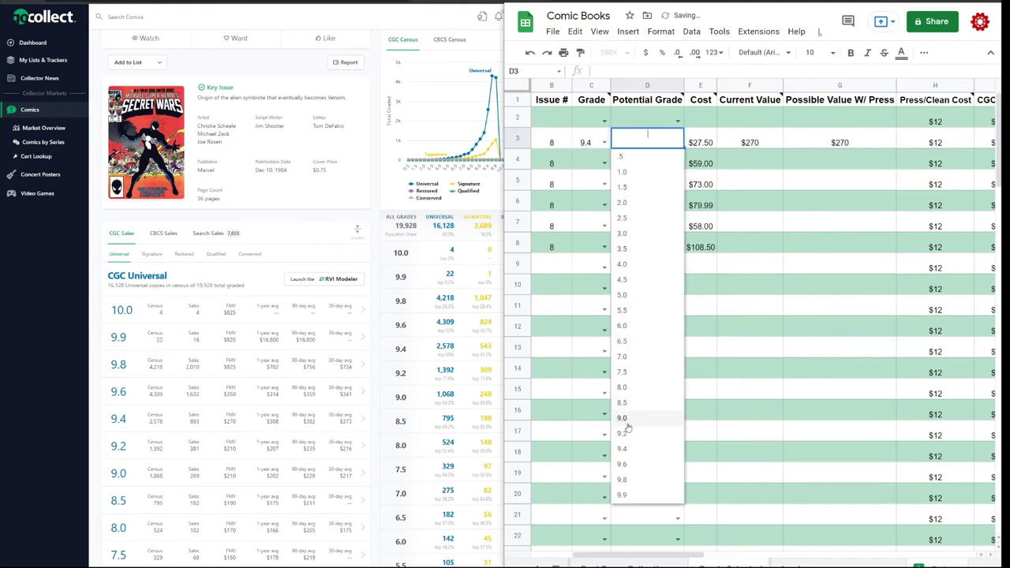
pyautogui.click(630, 448)
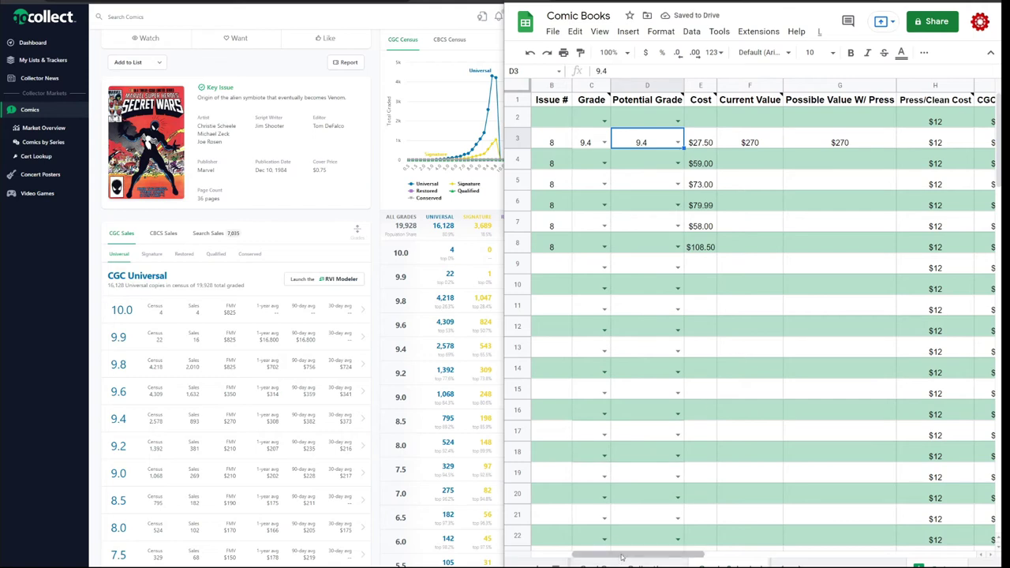
# Switch to the $59.00 eBay listing and inspect its front cover, back cover and interior photos for wear and defects
pyautogui.click(580, 84)
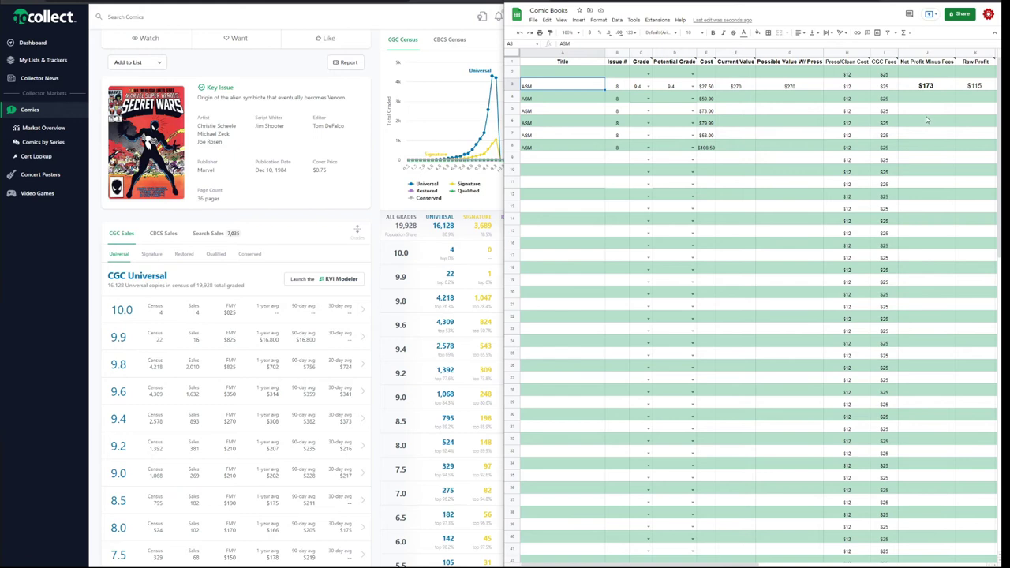
pyautogui.hotkey('alt', 'Tab')
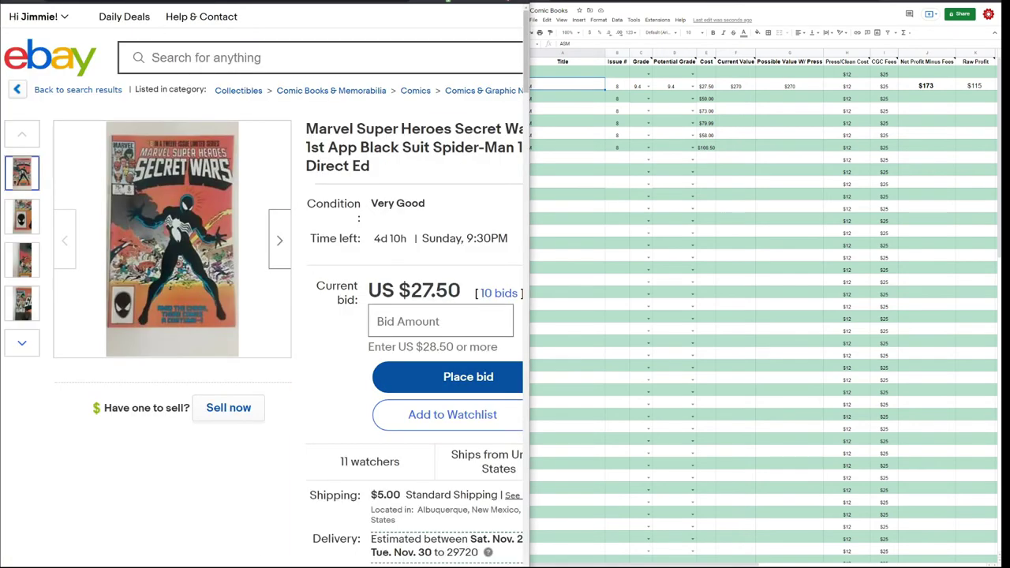
pyautogui.hotkey('alt', 'Tab')
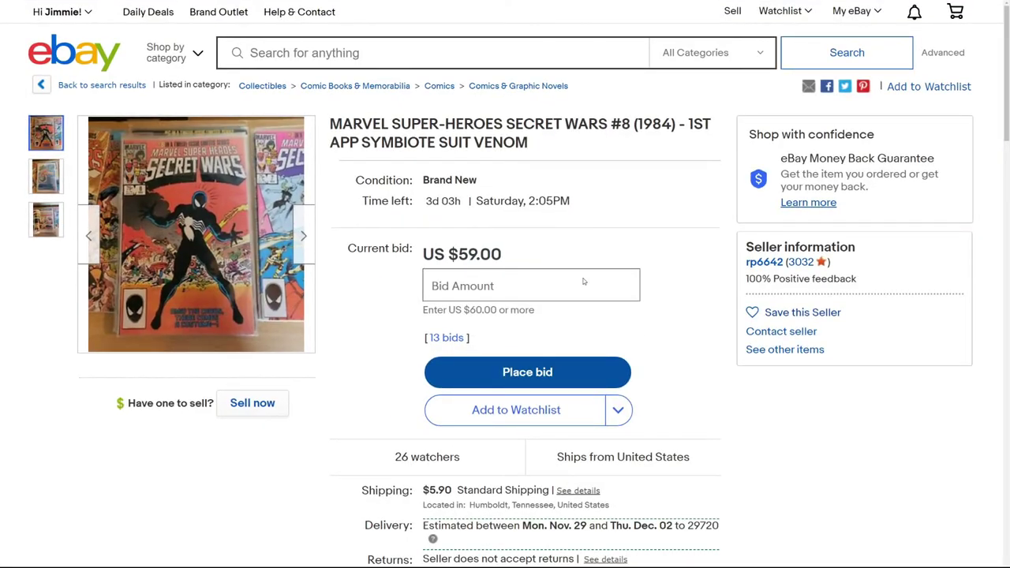
pyautogui.moveTo(186, 178)
pyautogui.click(60, 183)
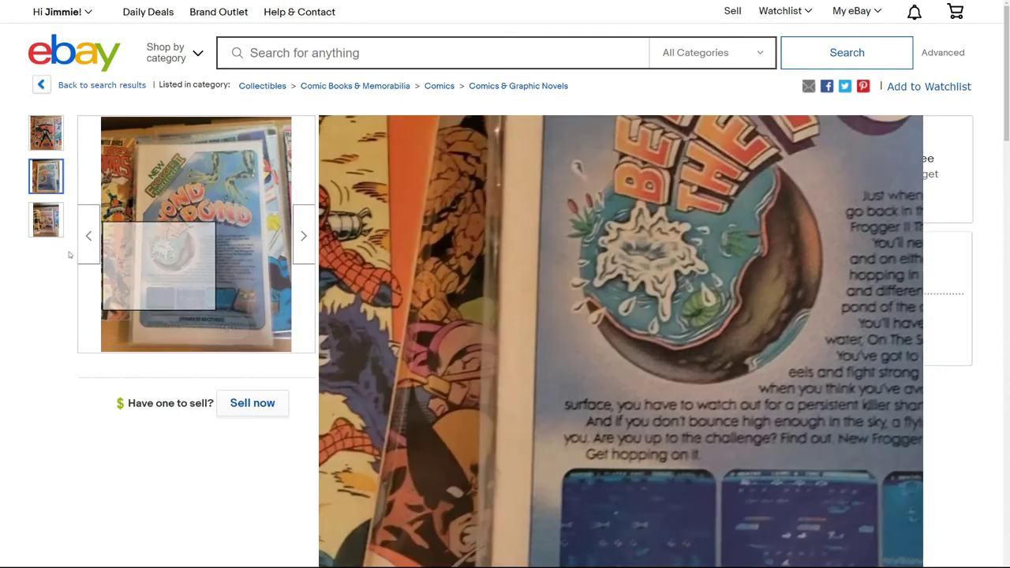
pyautogui.click(46, 220)
pyautogui.click(48, 133)
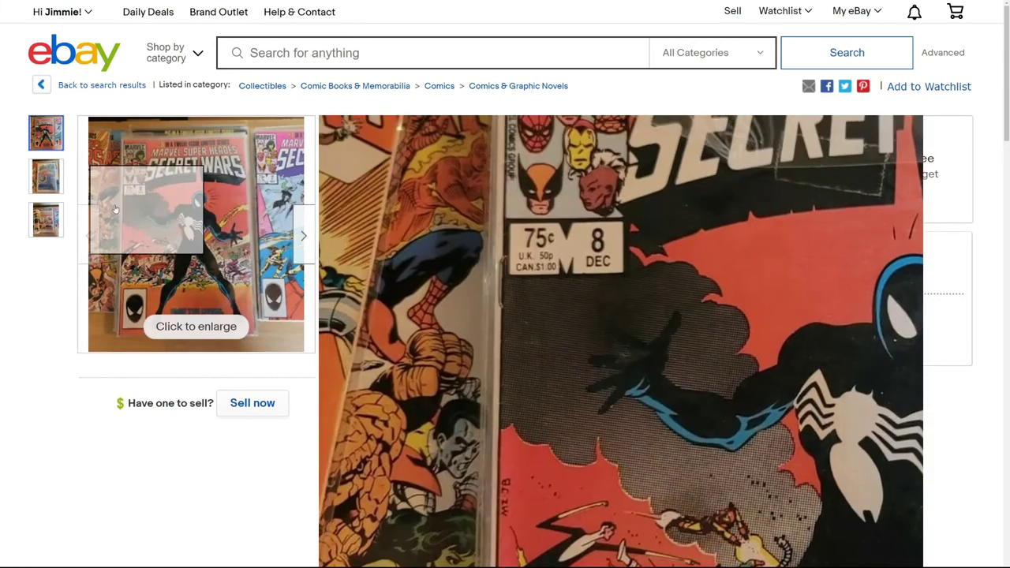
pyautogui.click(47, 177)
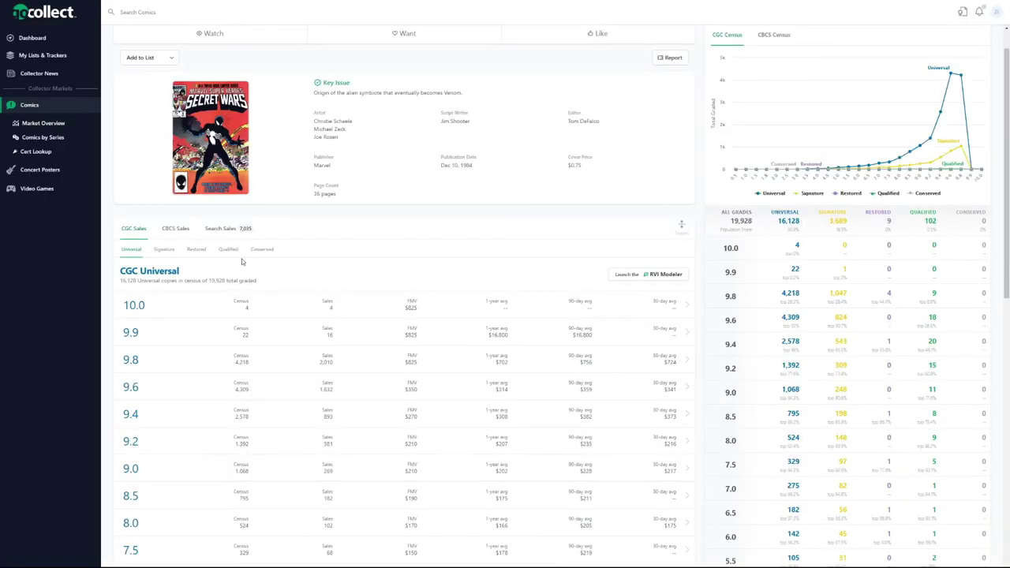
# Compare fair market values across grades on GoCollect and re-examine the $59.00 listing's interior and front cover photos
pyautogui.scroll(-2, 283, 387)
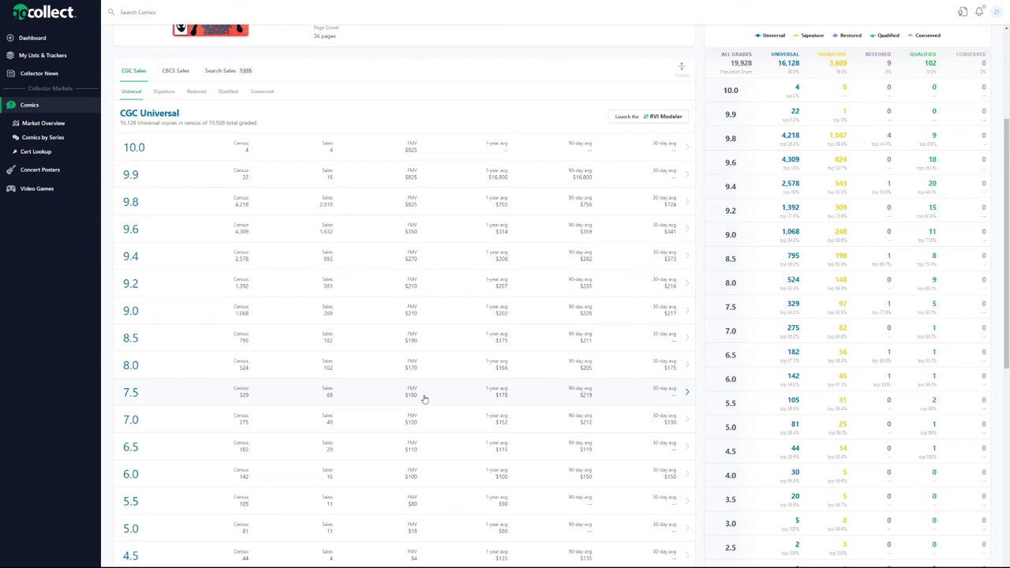
pyautogui.scroll(3, 424, 399)
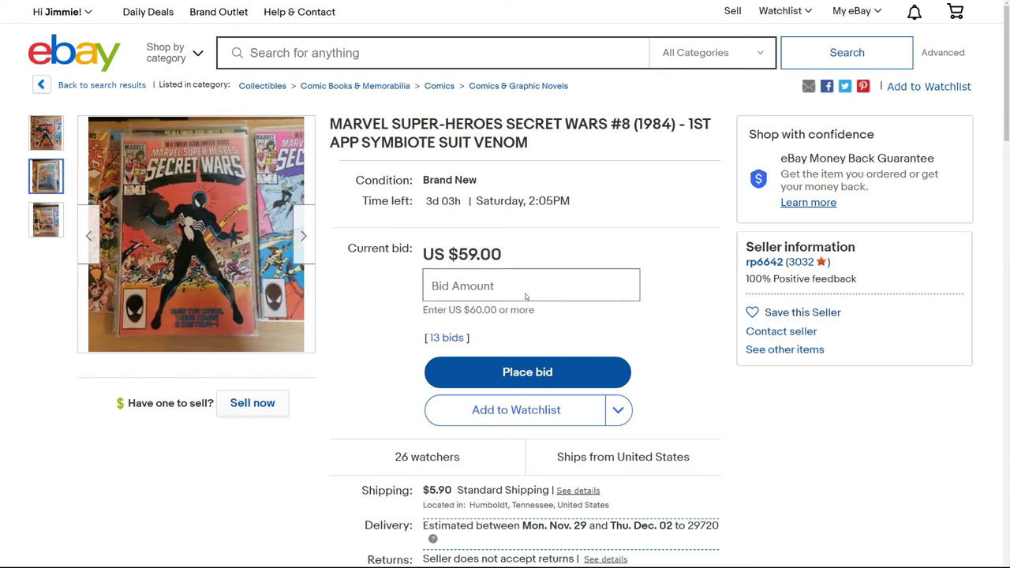
pyautogui.moveTo(154, 162)
pyautogui.click(46, 219)
pyautogui.moveTo(160, 205)
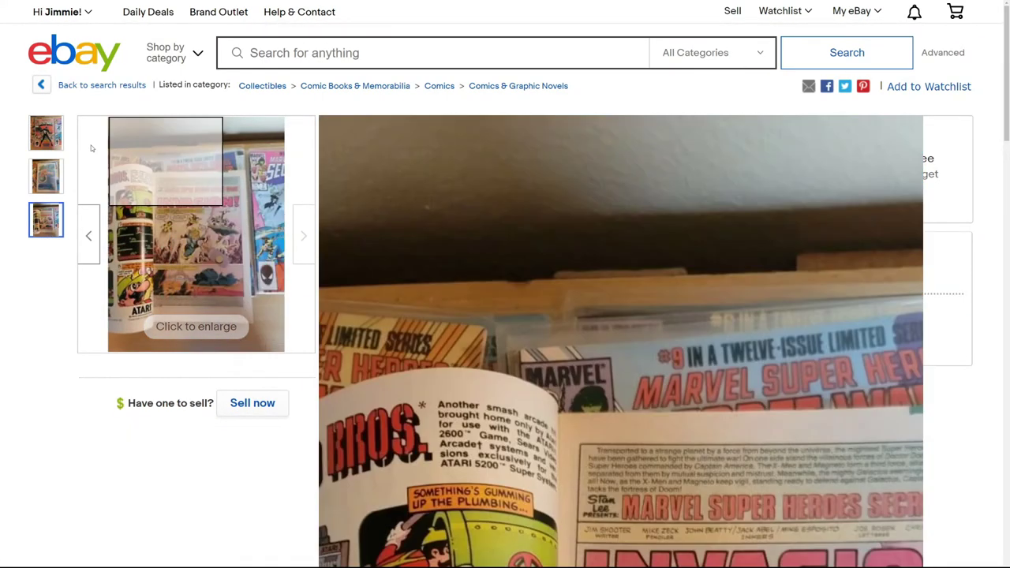
pyautogui.click(50, 122)
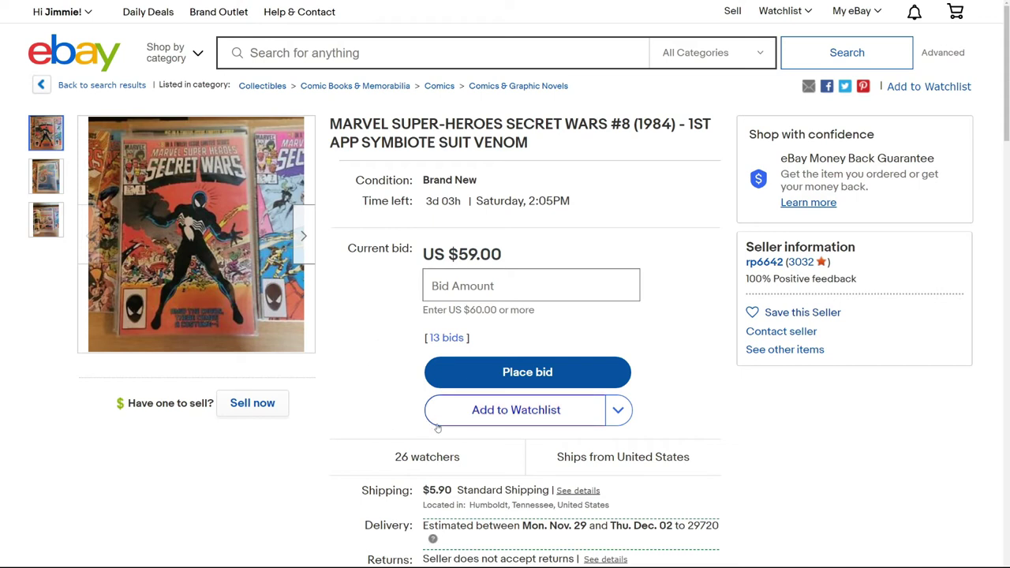
pyautogui.moveTo(192, 169)
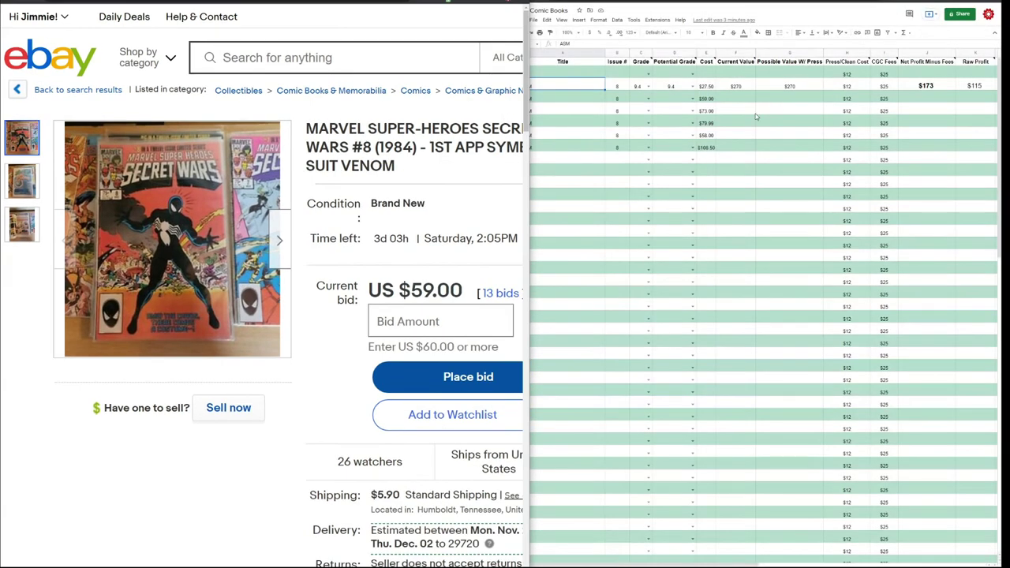
# Set the $59.00 copy's Grade to 7.5 and its Potential Grade to 8.0 in the spreadsheet
pyautogui.click(588, 102)
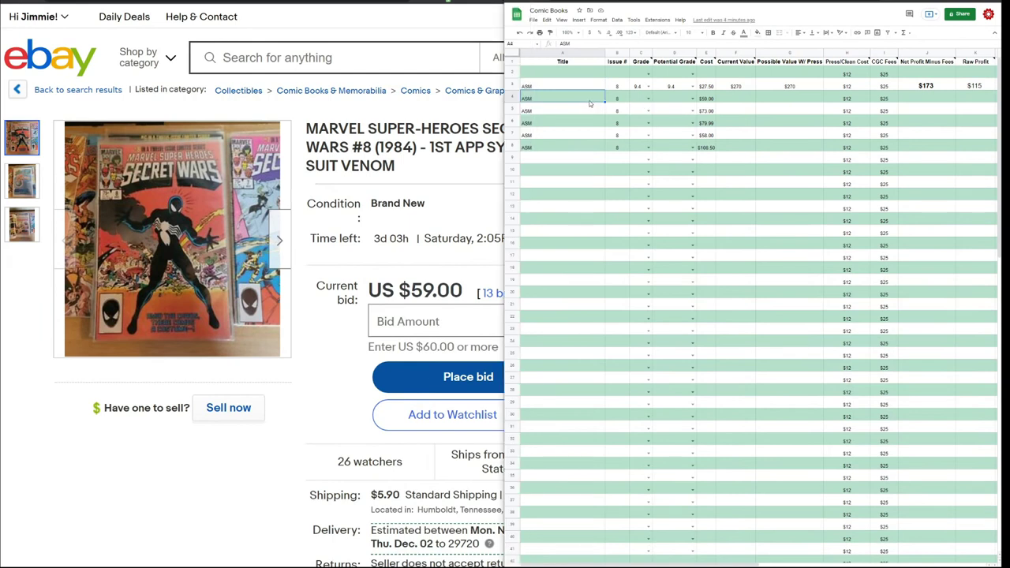
pyautogui.click(648, 99)
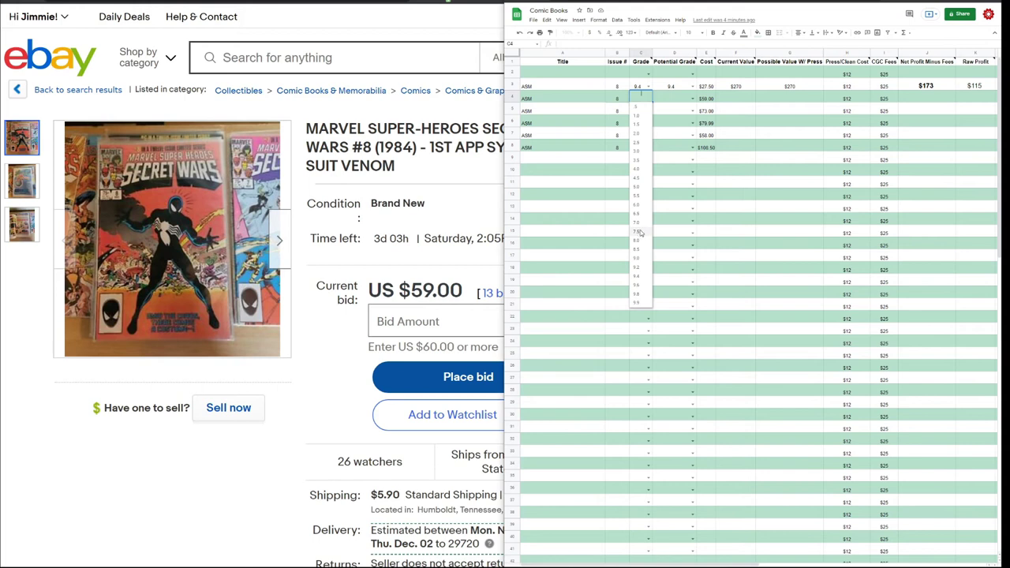
pyautogui.click(640, 232)
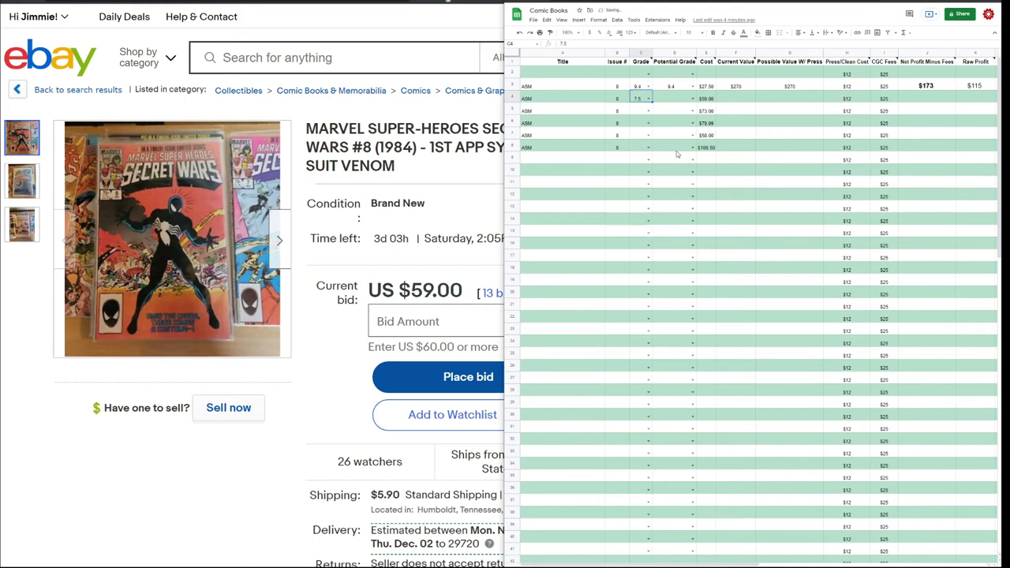
pyautogui.click(693, 98)
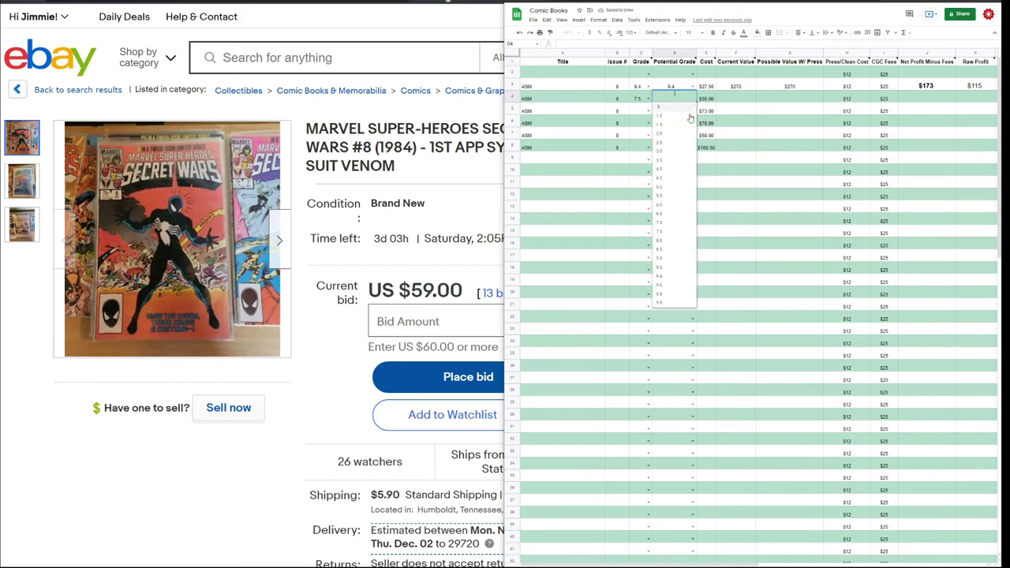
pyautogui.click(661, 240)
# Look up the fair market values on GoCollect and enter 150 as the $59.00 copy's Current Value and 170 as its Possible Value W/ Press
pyautogui.click(743, 100)
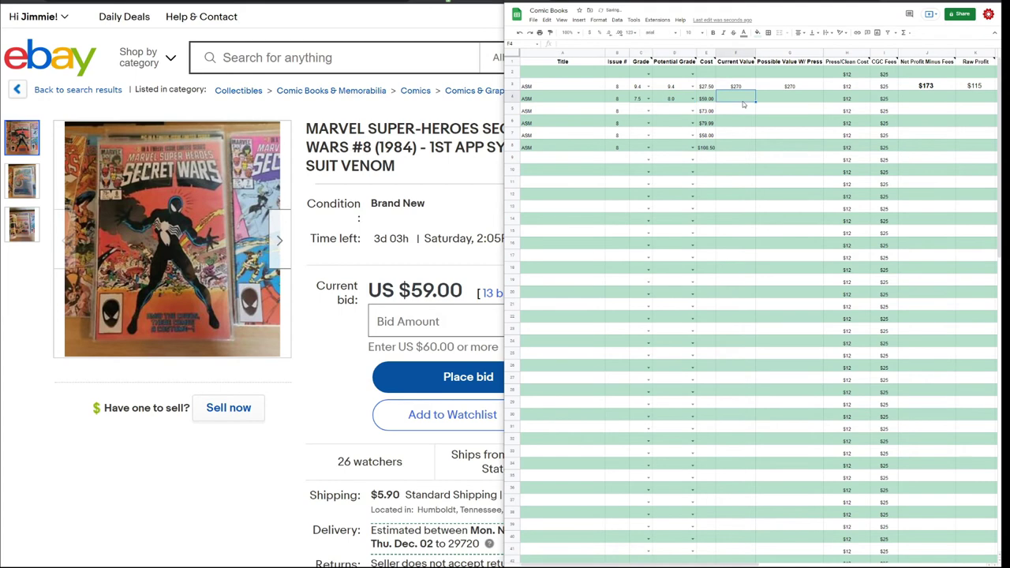
pyautogui.hotkey('alt', 'Tab')
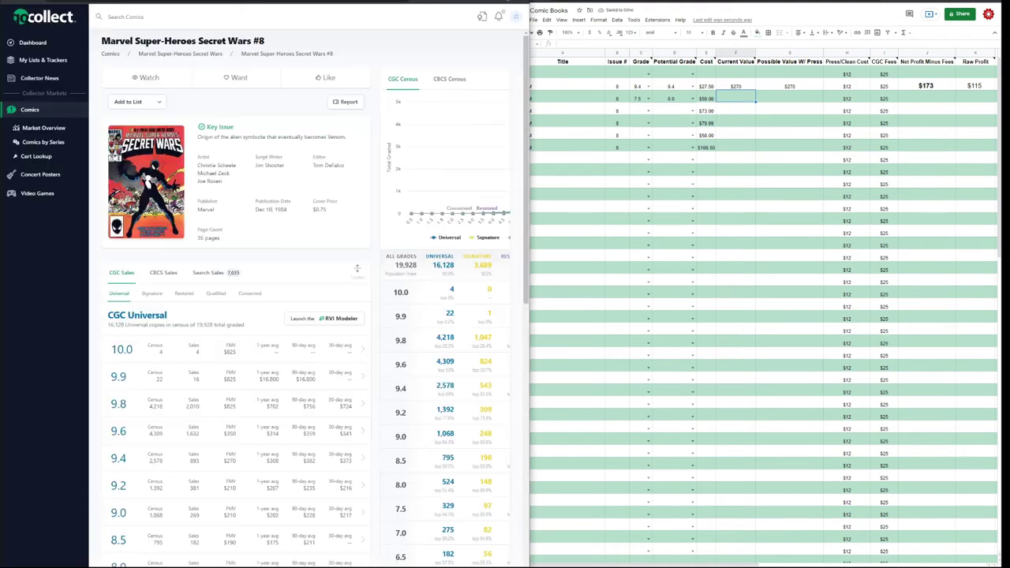
pyautogui.scroll(-2, 308, 316)
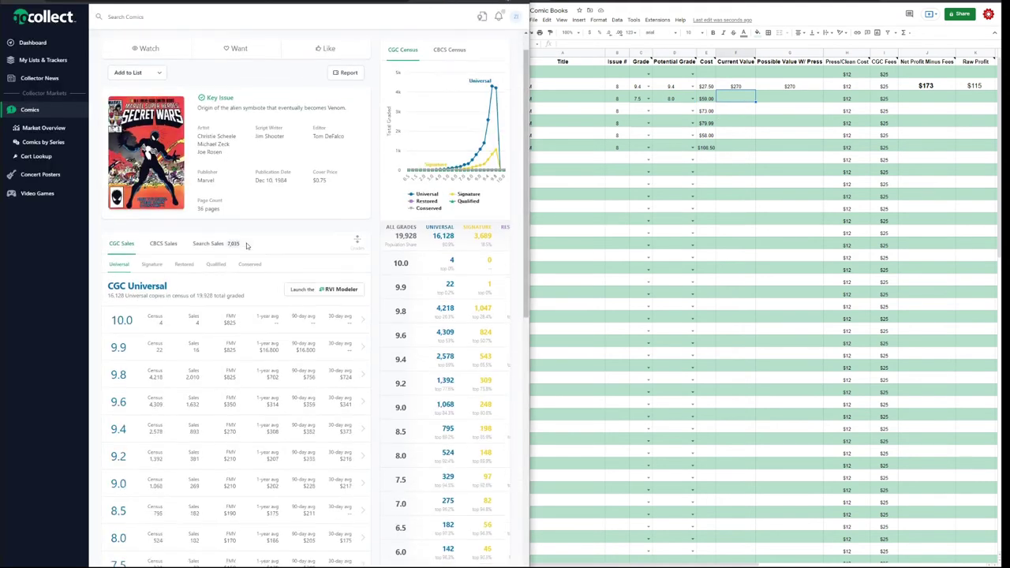
pyautogui.hotkey('alt', 'Tab')
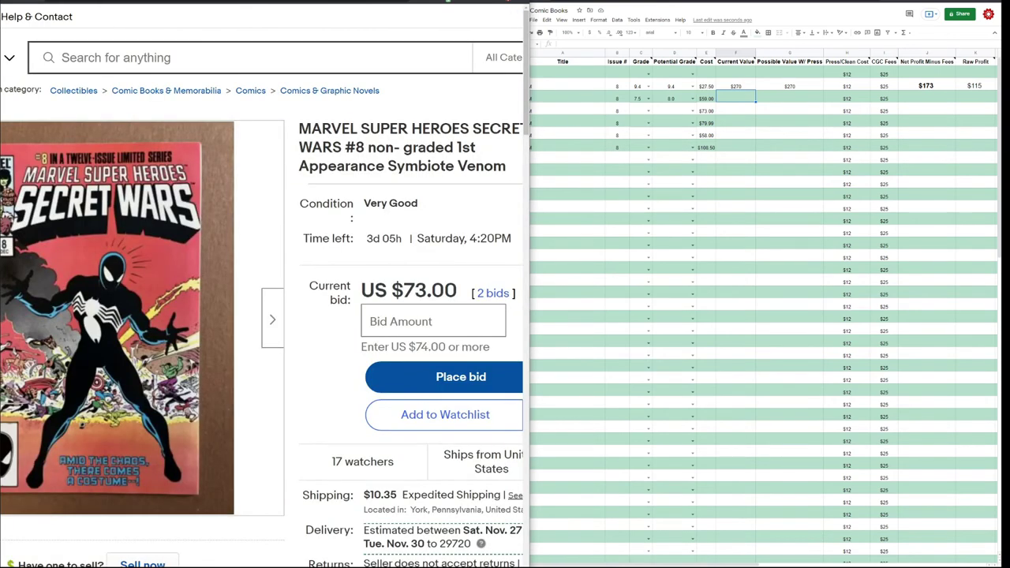
pyautogui.hotkey('ctrl', 'Tab')
pyautogui.click(738, 102)
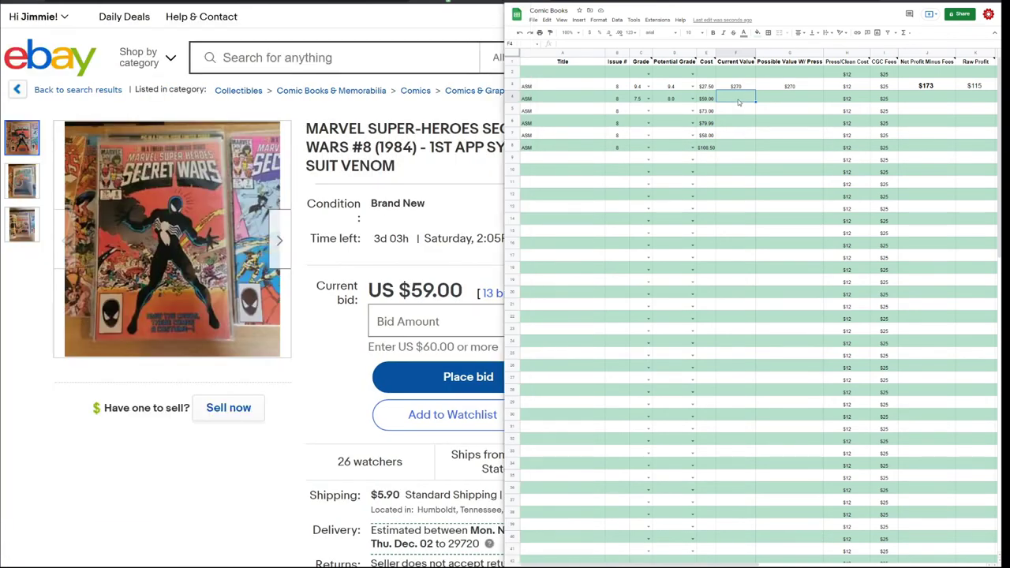
pyautogui.write('150')
pyautogui.press('Tab')
pyautogui.write('170')
pyautogui.press('Tab')
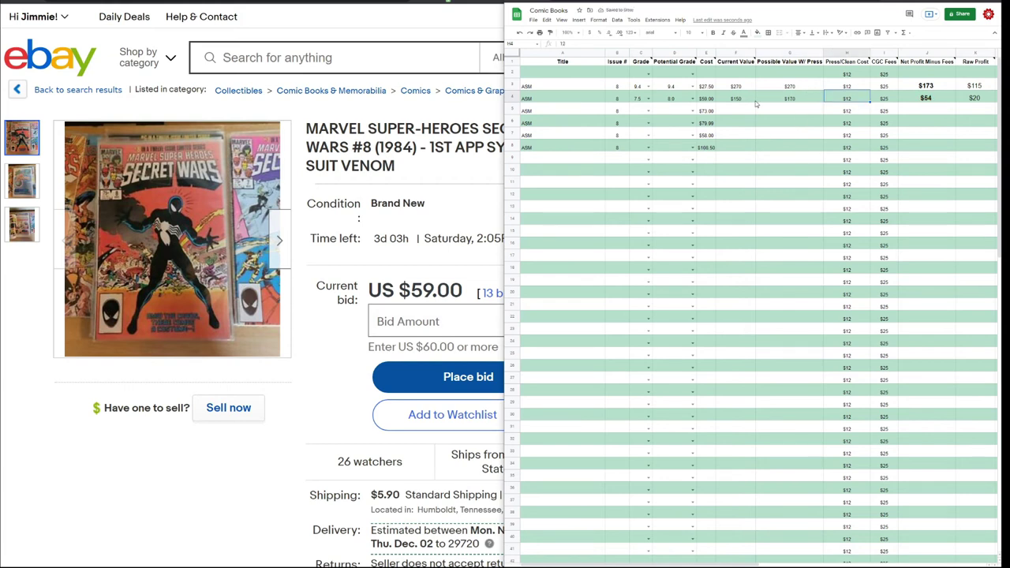
# Set the Cost of the 9.4 copy in row 3 to 131.50 and check its net profit
pyautogui.click(709, 90)
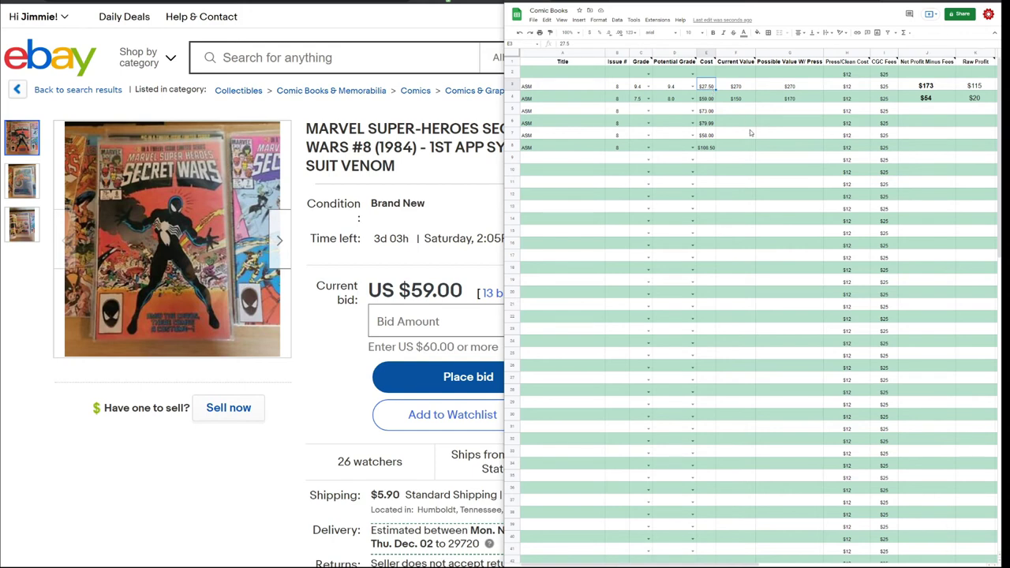
pyautogui.write('131.50')
pyautogui.press('Return')
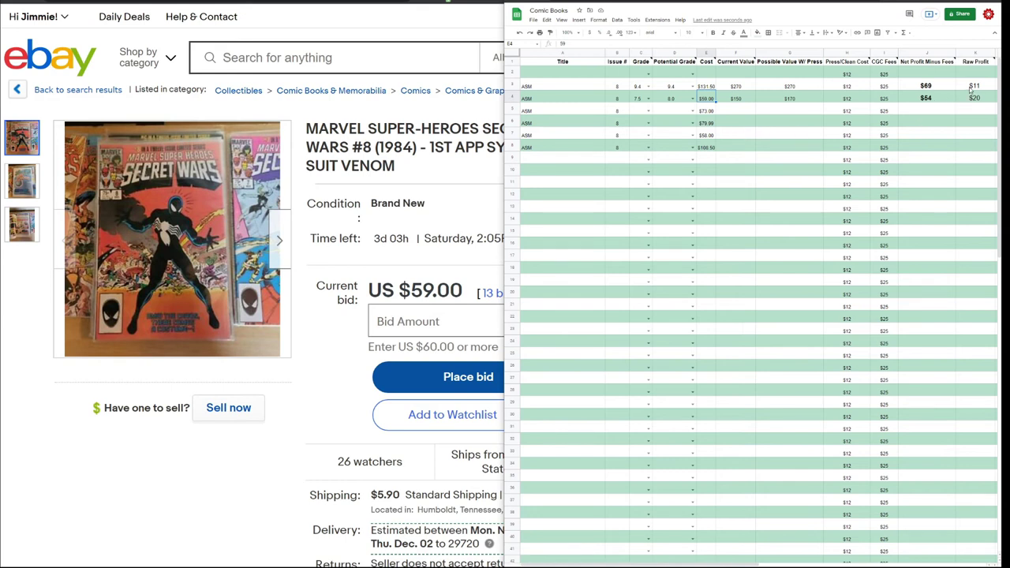
pyautogui.click(941, 88)
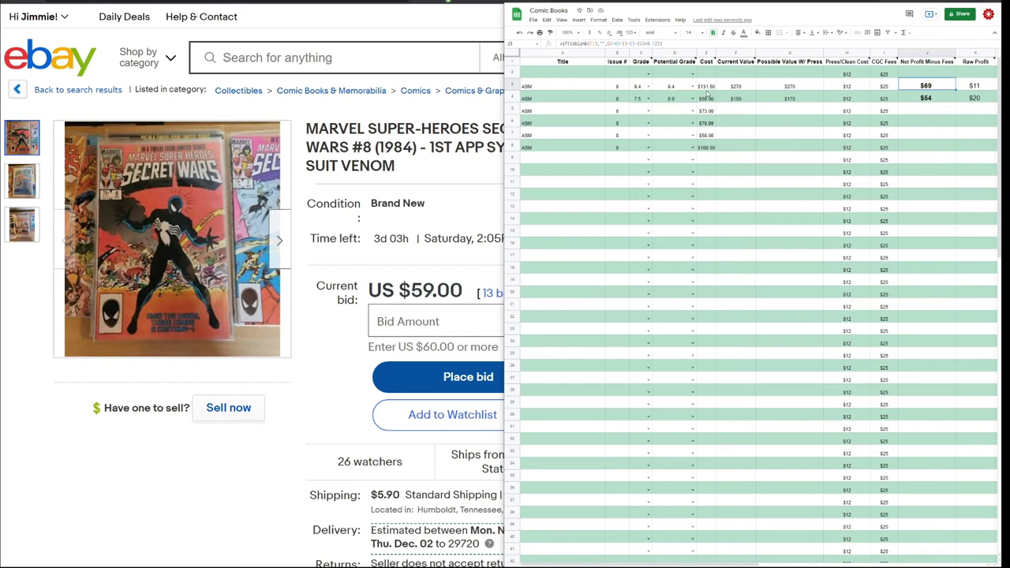
pyautogui.click(708, 91)
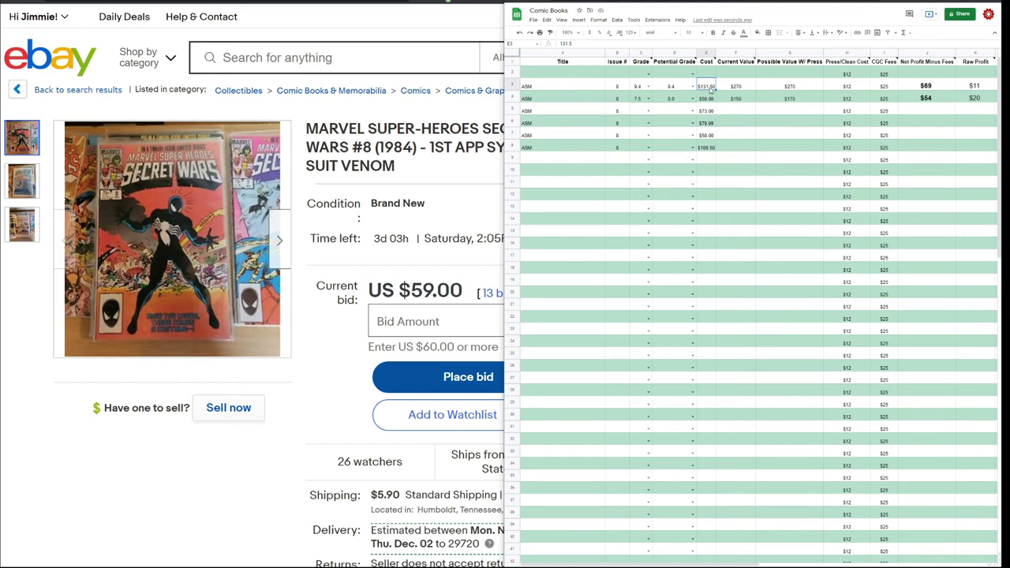
# Try a Cost of 71.5 for the 7.5 copy in row 4 and check its net profit
pyautogui.click(711, 100)
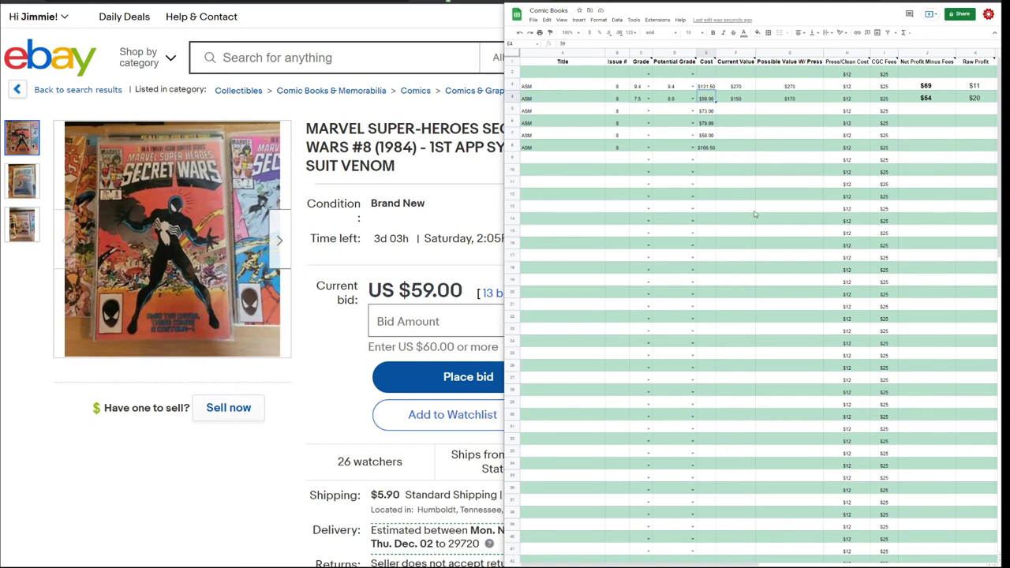
pyautogui.write('71.5')
pyautogui.press('Return')
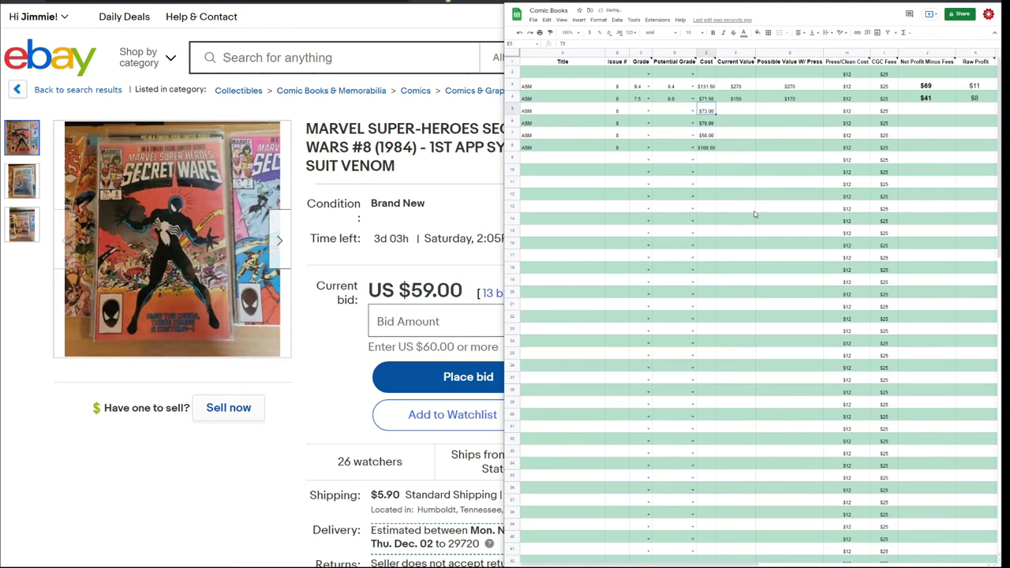
pyautogui.click(923, 108)
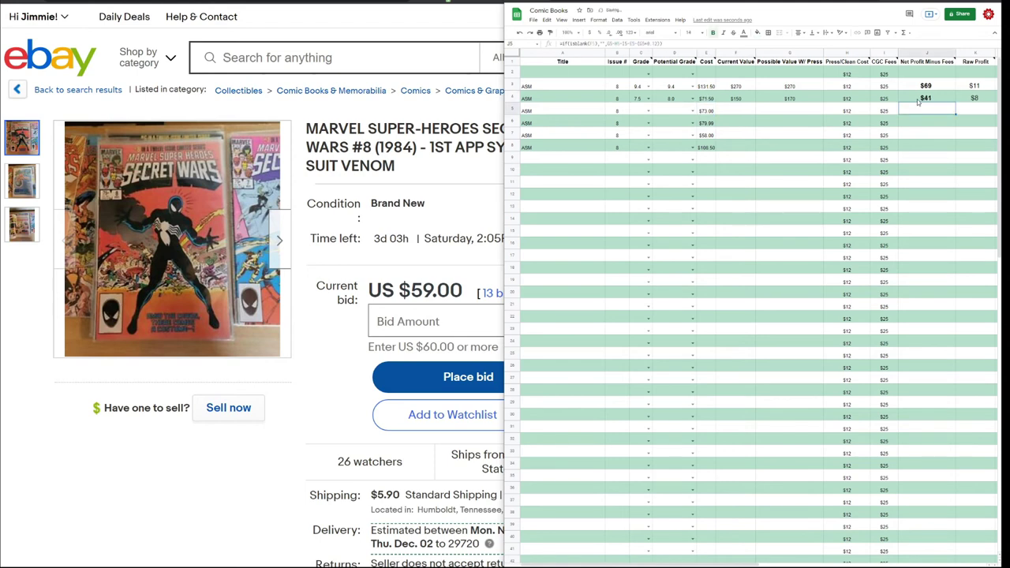
pyautogui.click(931, 98)
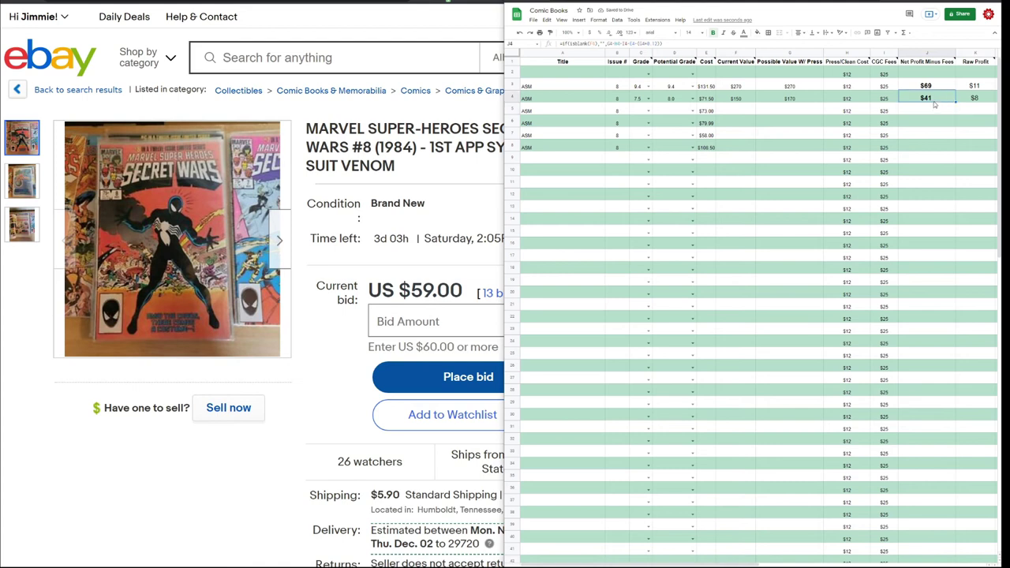
# Try a Cost of 80.50 for the 7.5 copy in row 4
pyautogui.press('Left')
pyautogui.press('Left')
pyautogui.press('Left')
pyautogui.press('Left')
pyautogui.press('Left')
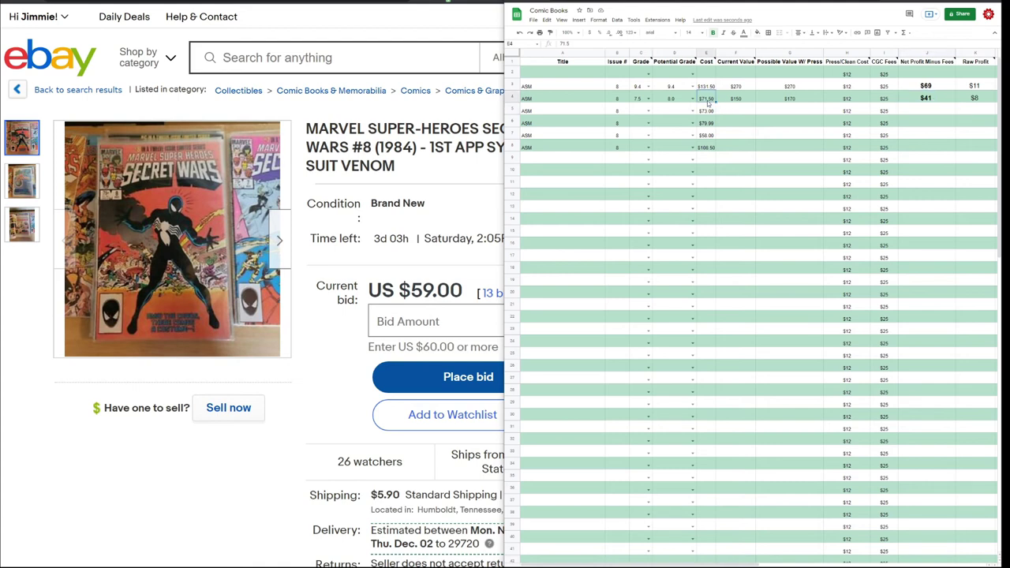
pyautogui.write('80.50')
pyautogui.press('Return')
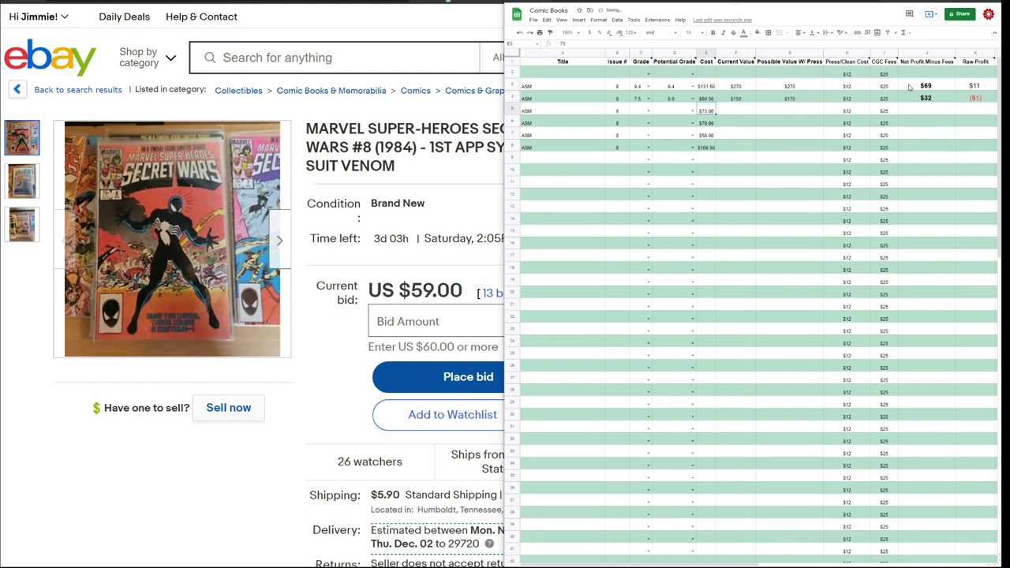
# Set the Cost of the 7.5 copy in row 4 to 90
pyautogui.click(707, 100)
pyautogui.write('90')
pyautogui.press('Return')
pyautogui.click(708, 99)
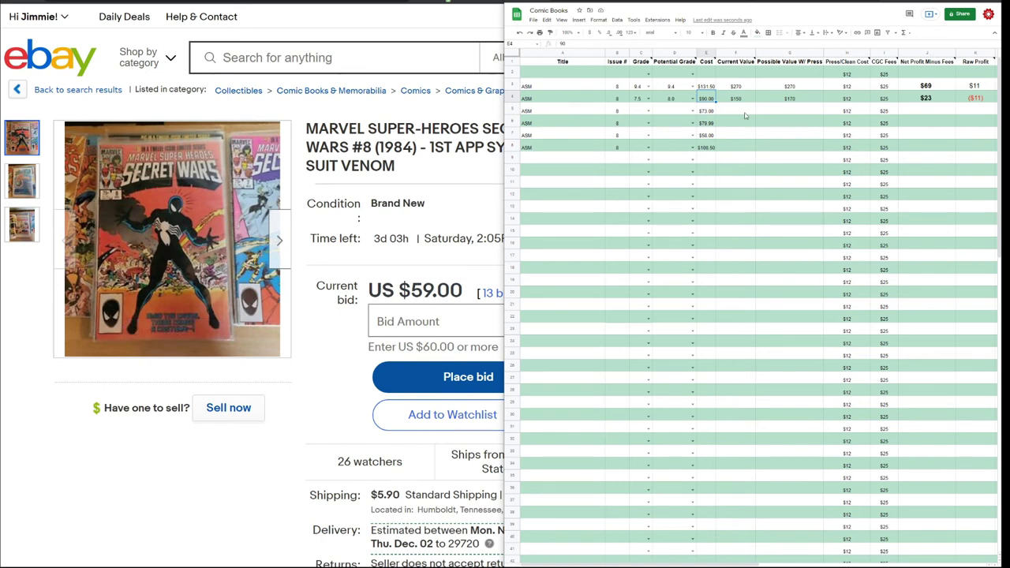
pyautogui.click(681, 110)
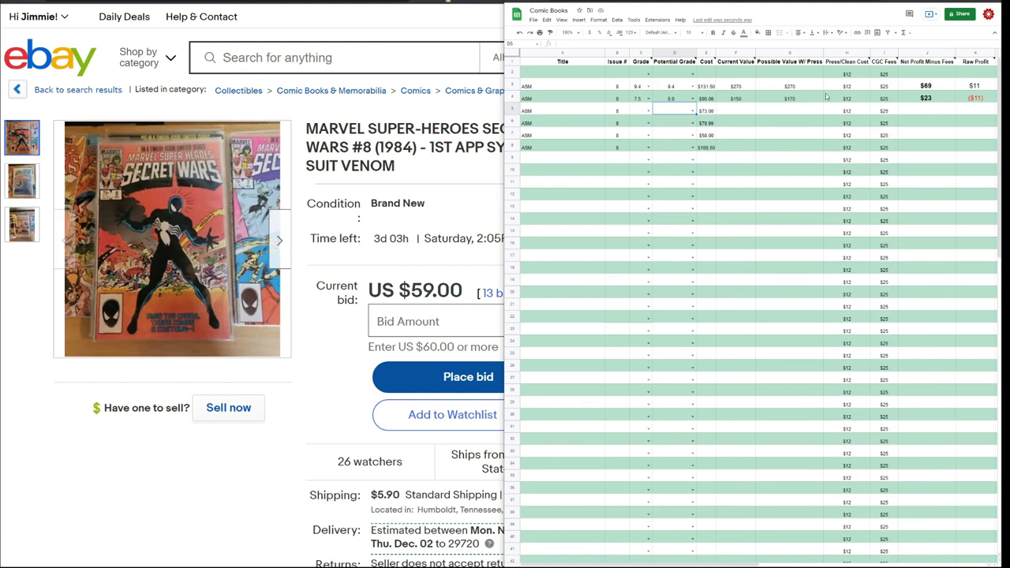
pyautogui.click(581, 115)
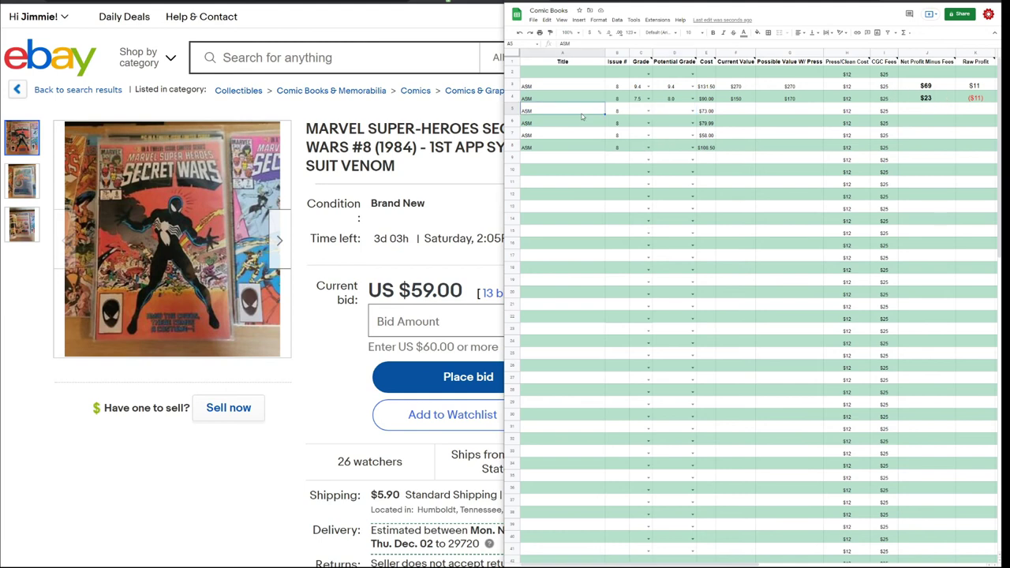
pyautogui.click(737, 111)
pyautogui.click(441, 102)
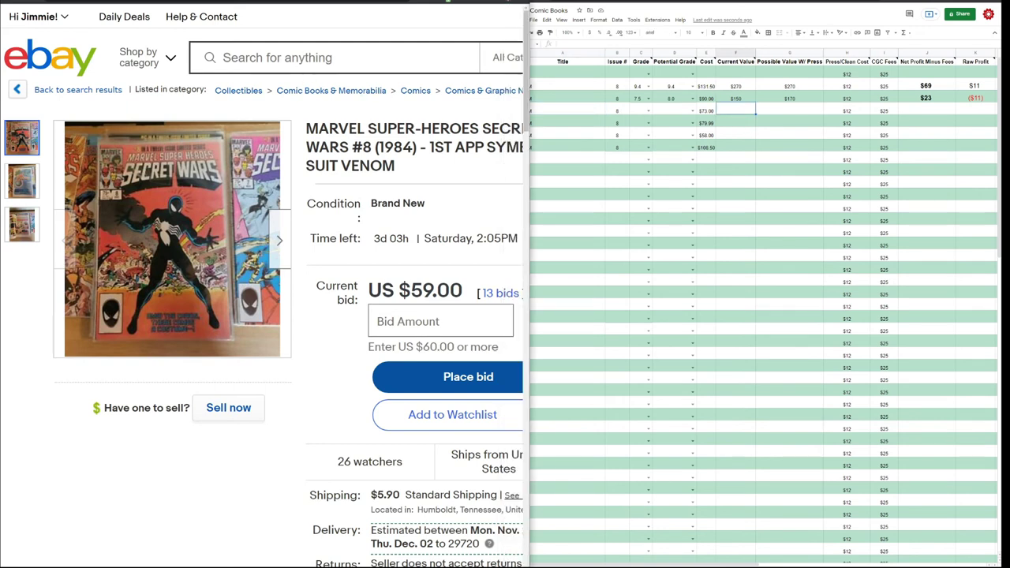
# Open the Secret Wars #8 listing with the $73.00 bid and examine its front cover photos
pyautogui.click(589, 109)
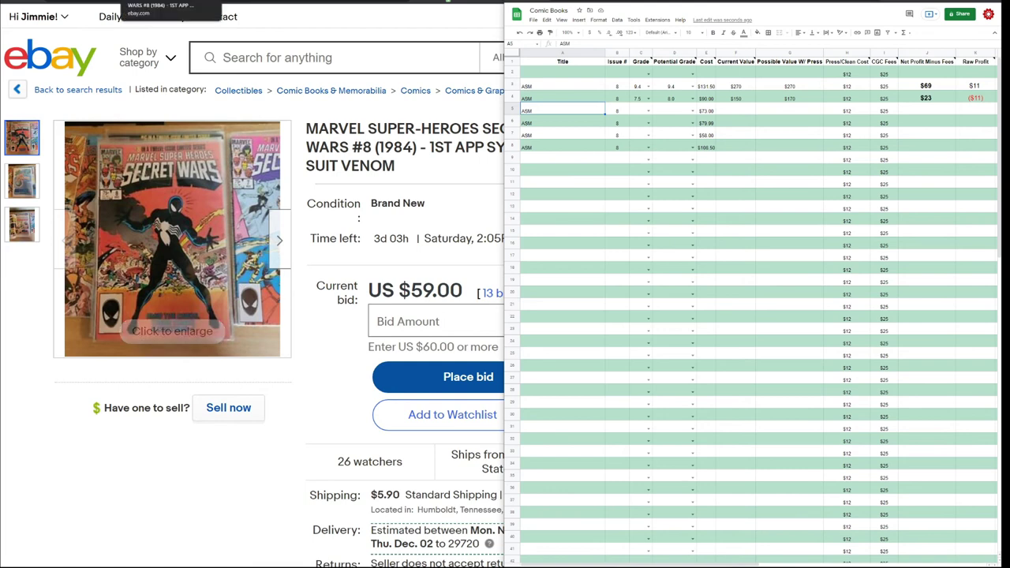
pyautogui.click(158, 2)
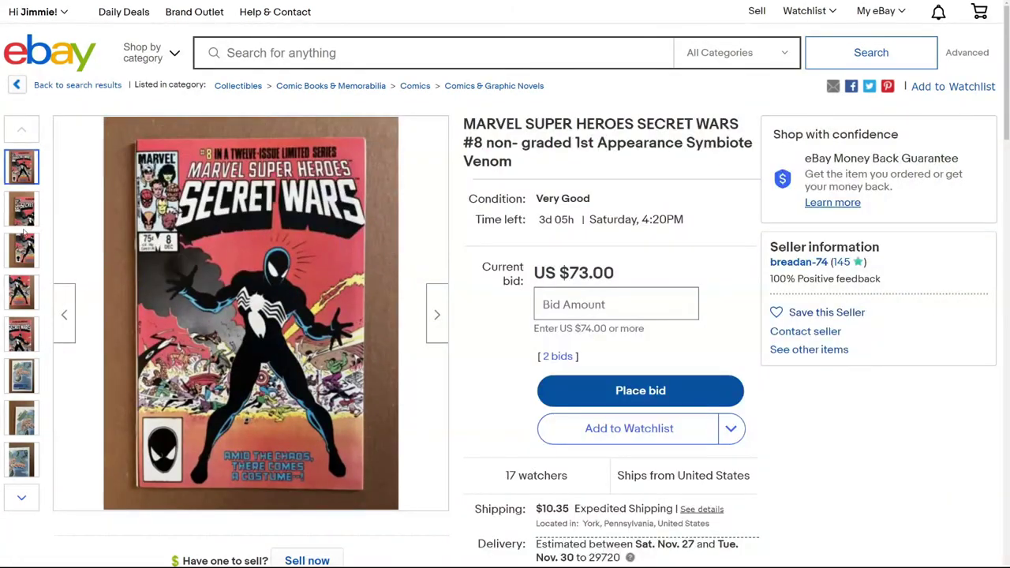
pyautogui.click(28, 218)
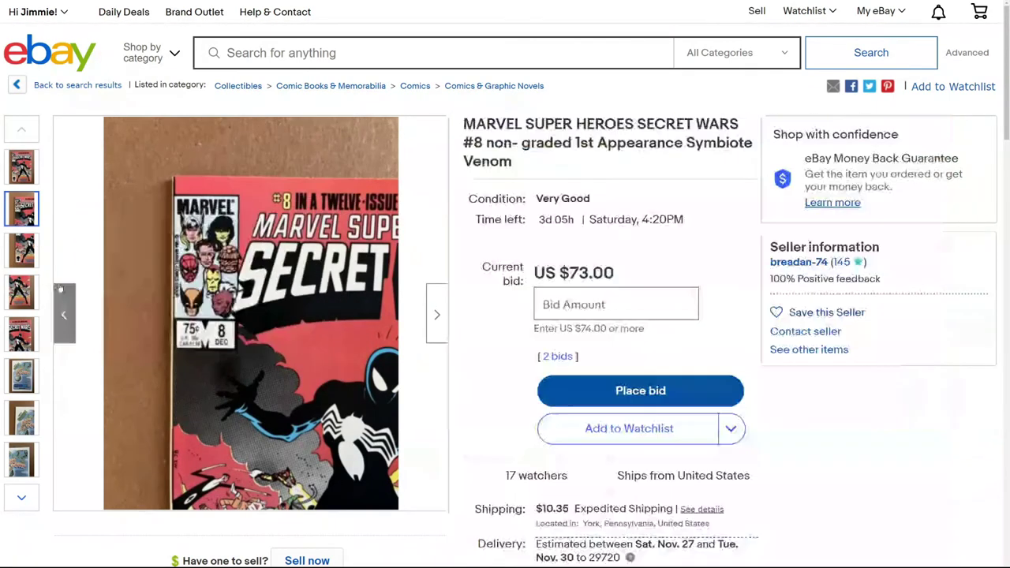
pyautogui.click(21, 249)
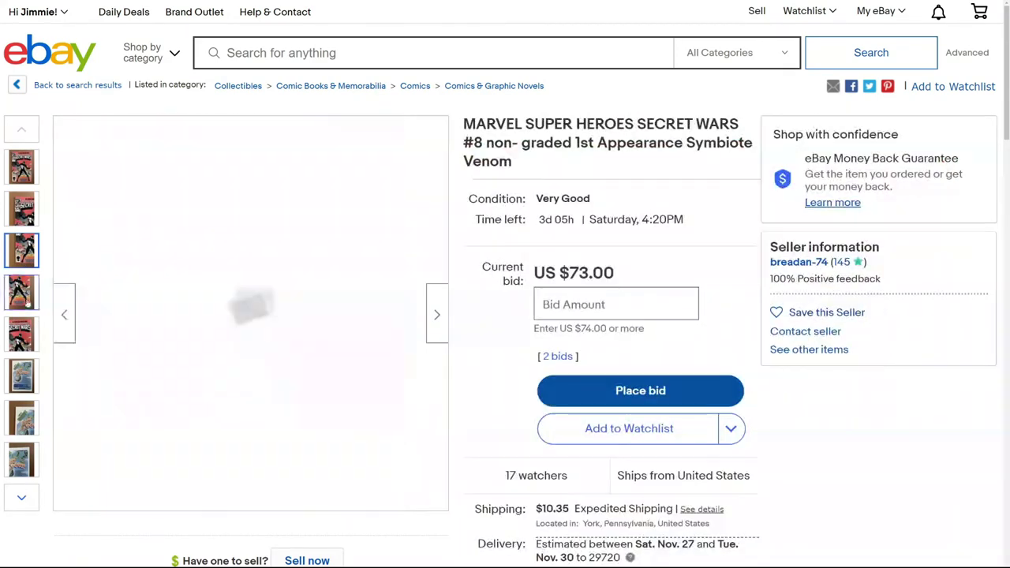
pyautogui.click(22, 291)
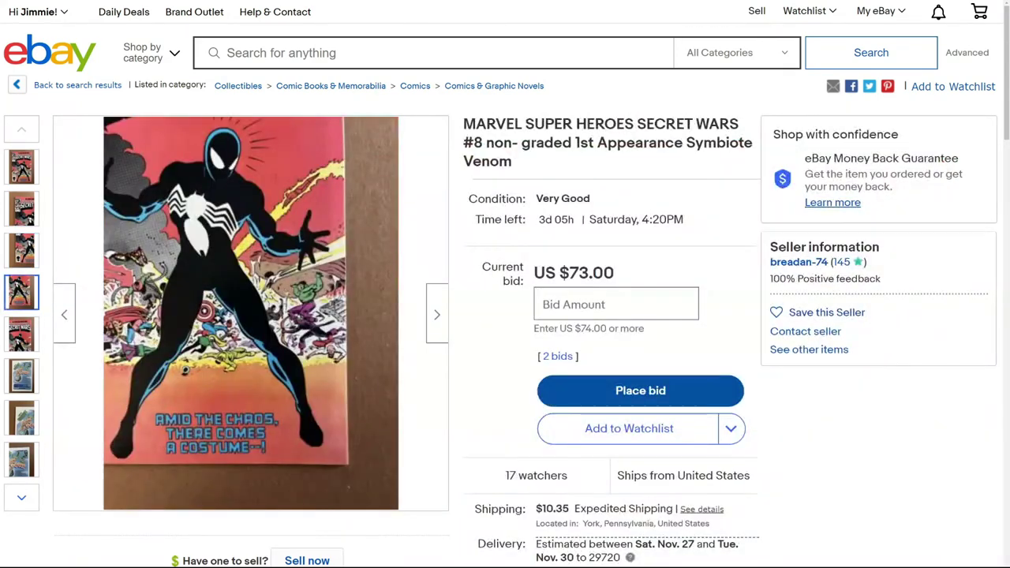
# Compare the front cover's condition with the grading chart's tear and crease limits for grades 9.2, 9.0 and 8.0
pyautogui.press('super+Left')
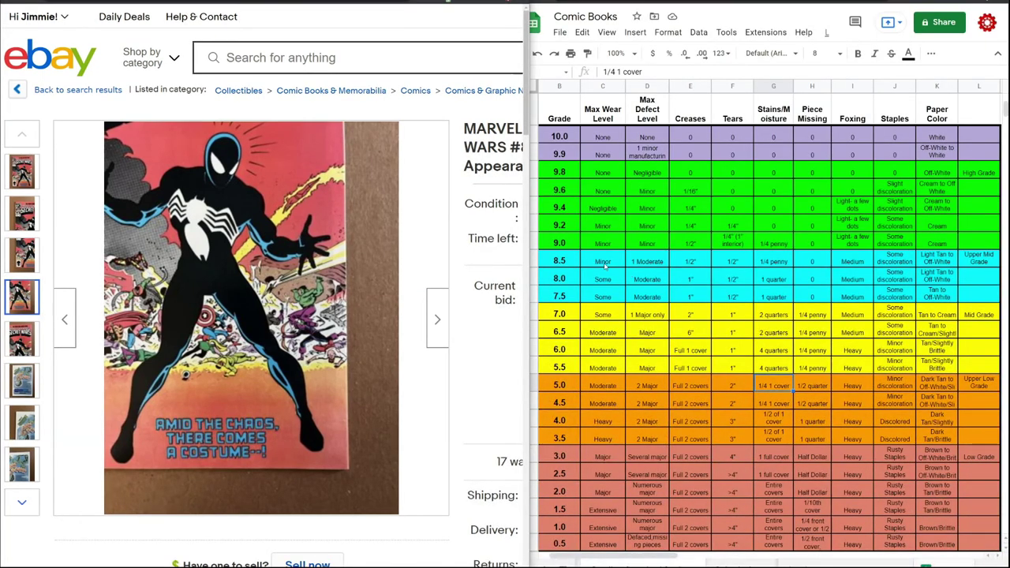
pyautogui.moveTo(527, 221); pyautogui.dragTo(653, 378)
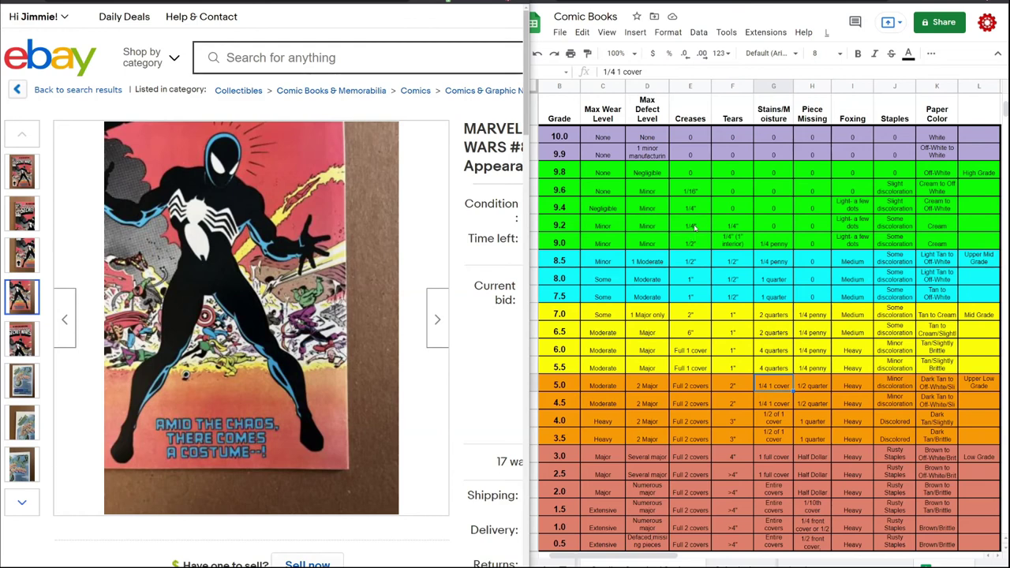
pyautogui.click(718, 229)
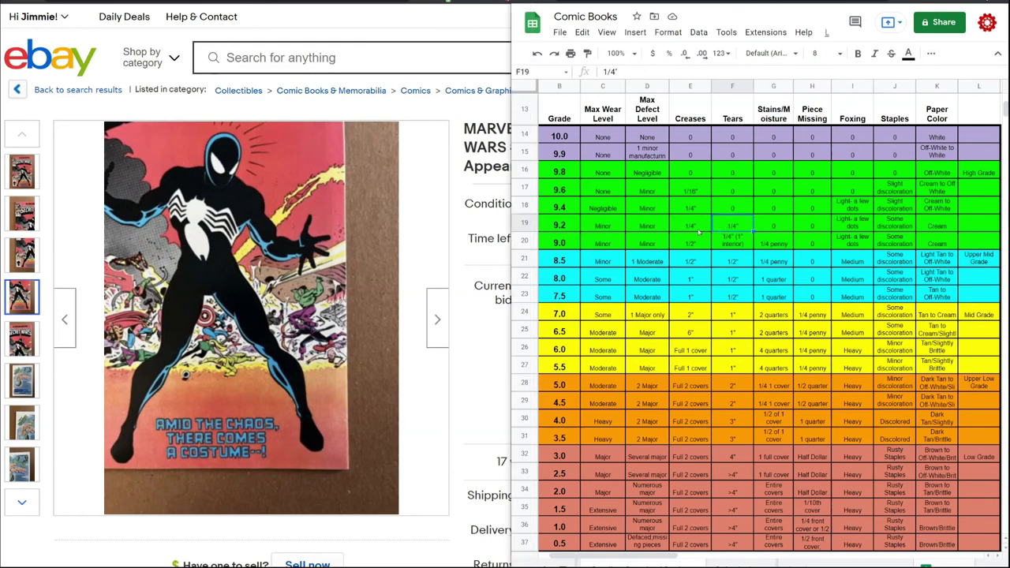
pyautogui.click(693, 226)
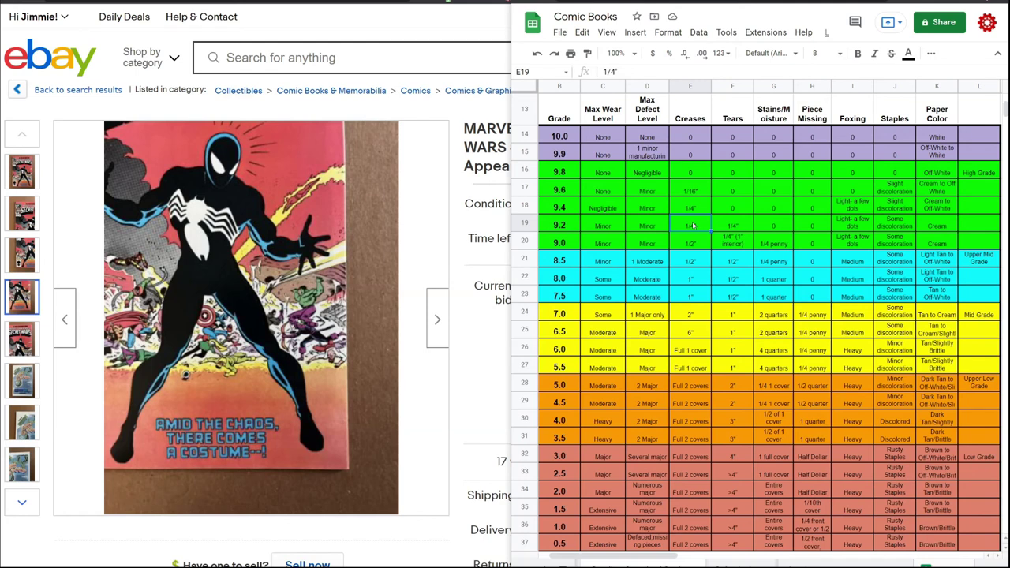
pyautogui.press('Down')
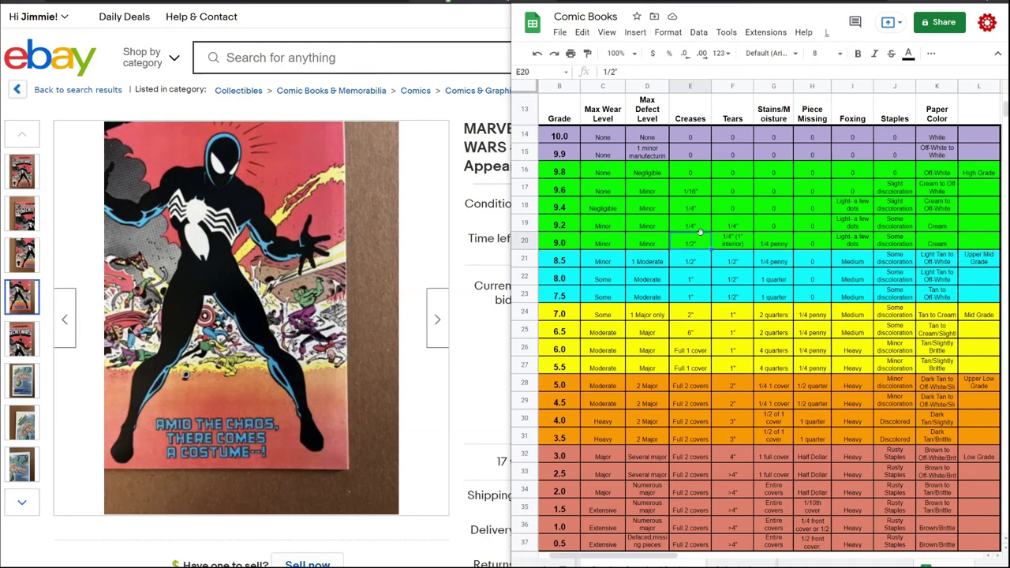
pyautogui.click(689, 278)
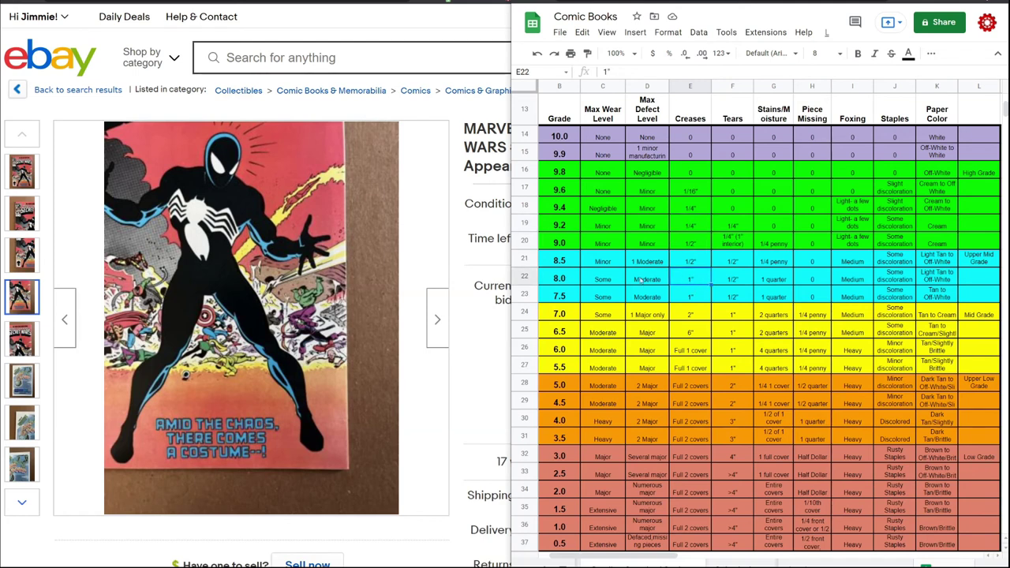
# Check the CGC Universal values for Secret Wars #8 on GoCollect and return to the eBay listing
pyautogui.click(461, 113)
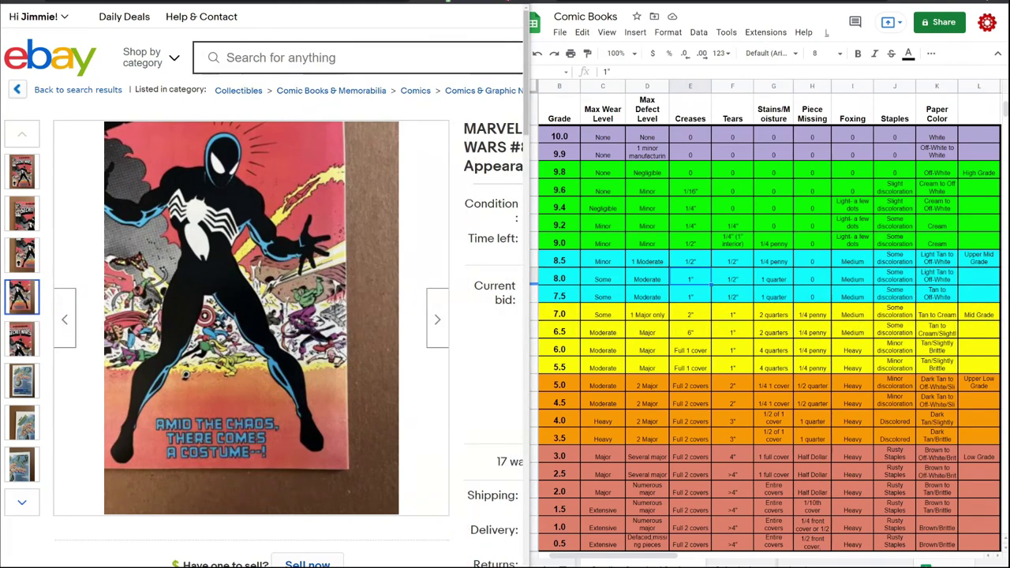
pyautogui.hotkey('ctrl', 'Tab')
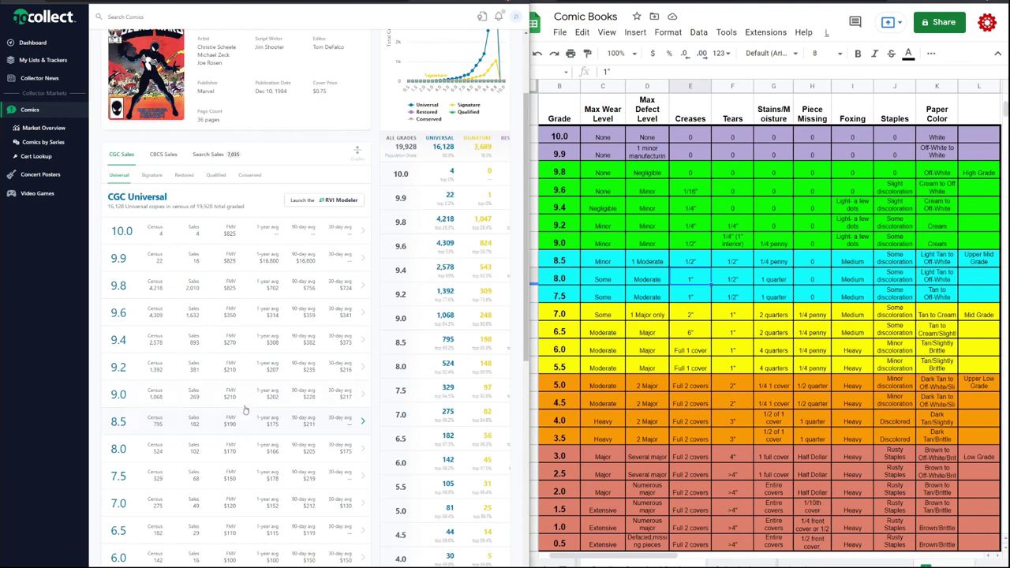
pyautogui.scroll(3, 249, 411)
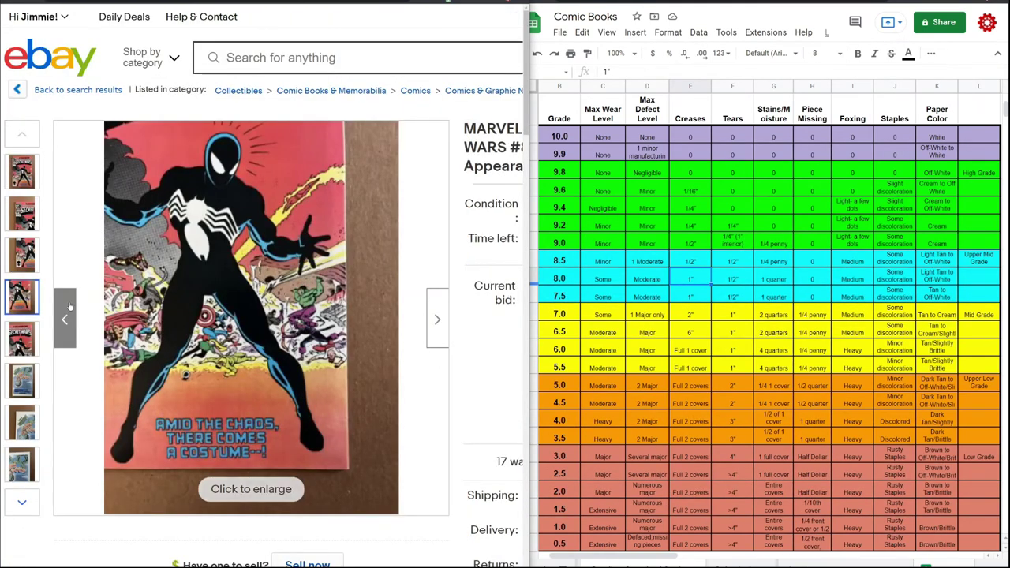
# Examine the listing's remaining front cover photo and its back cover photos up close for defects
pyautogui.click(23, 338)
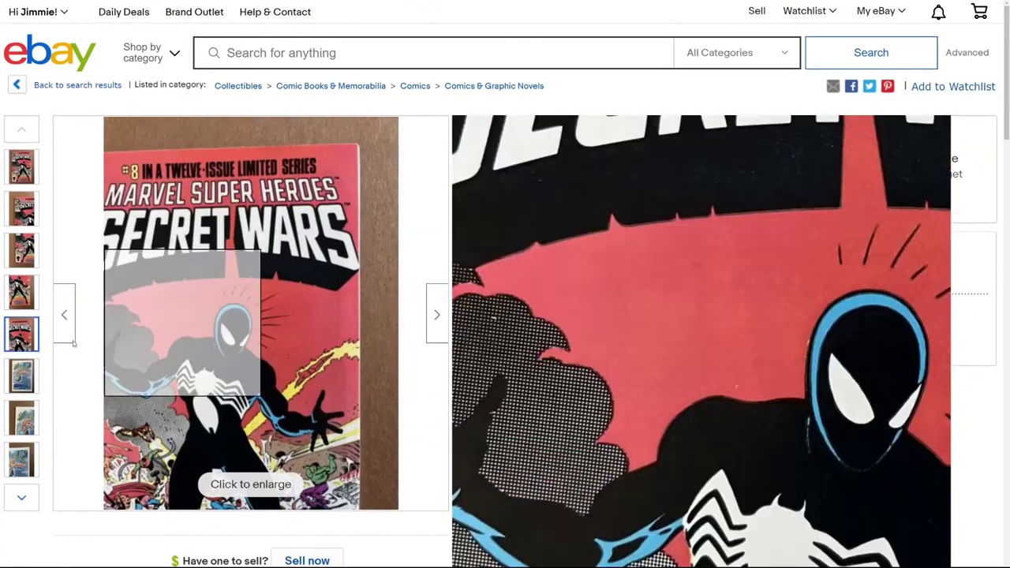
pyautogui.click(21, 458)
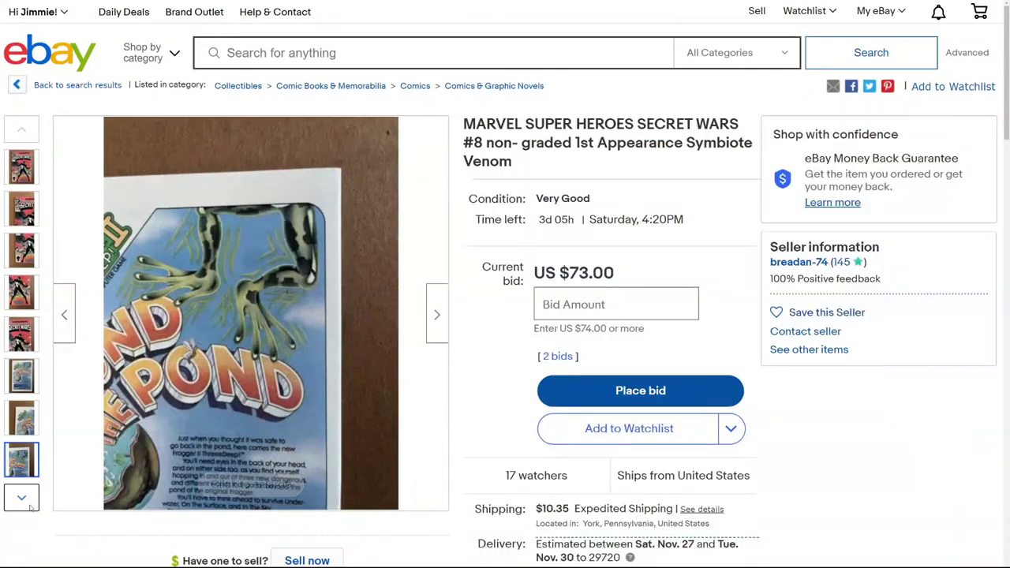
pyautogui.click(21, 498)
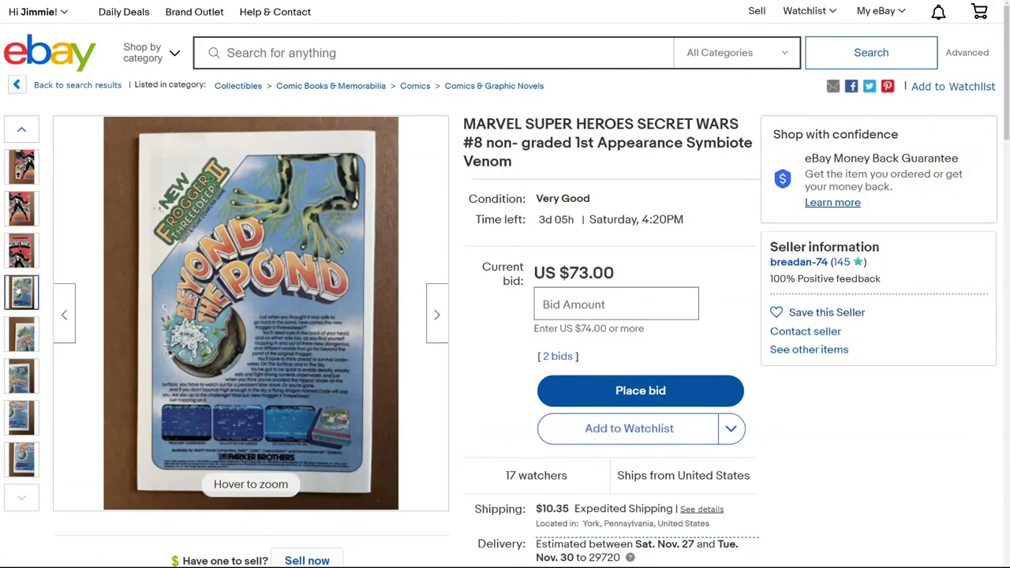
pyautogui.moveTo(375, 165)
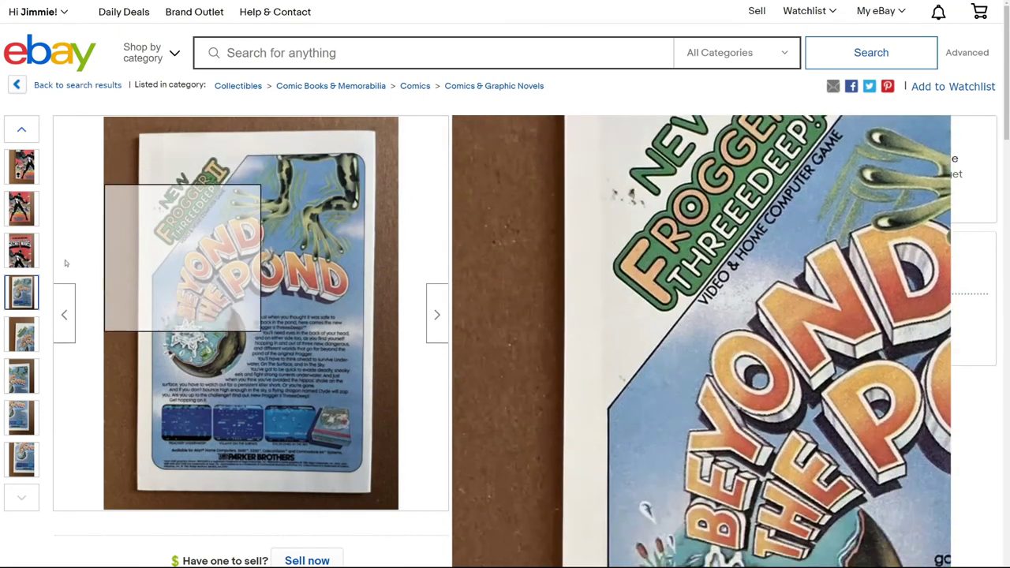
pyautogui.click(22, 377)
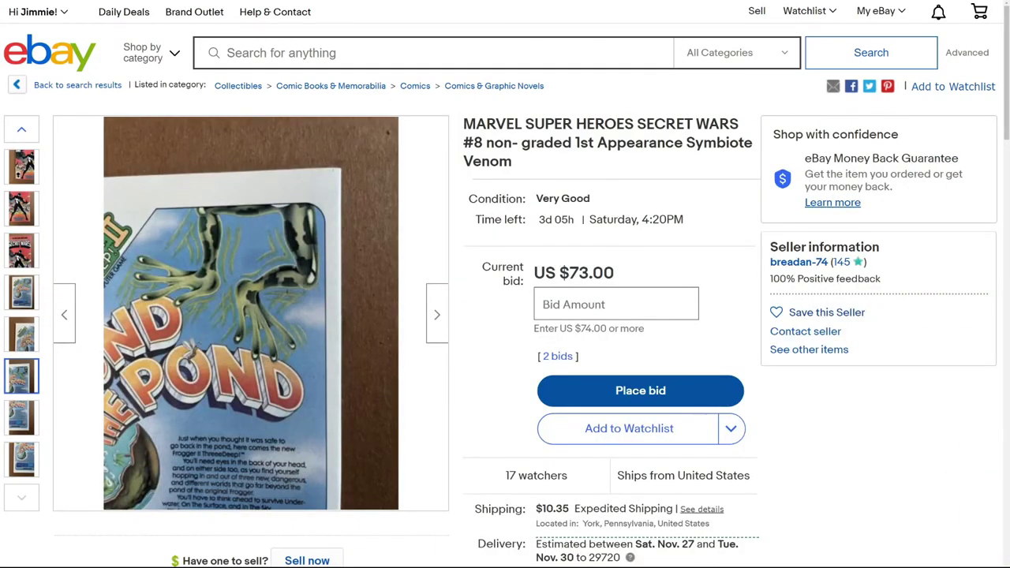
# Compare the grading chart's stain limits for grades 8.5 and 8.0, and look through the comic's values on GoCollect
pyautogui.hotkey('alt', 'Tab')
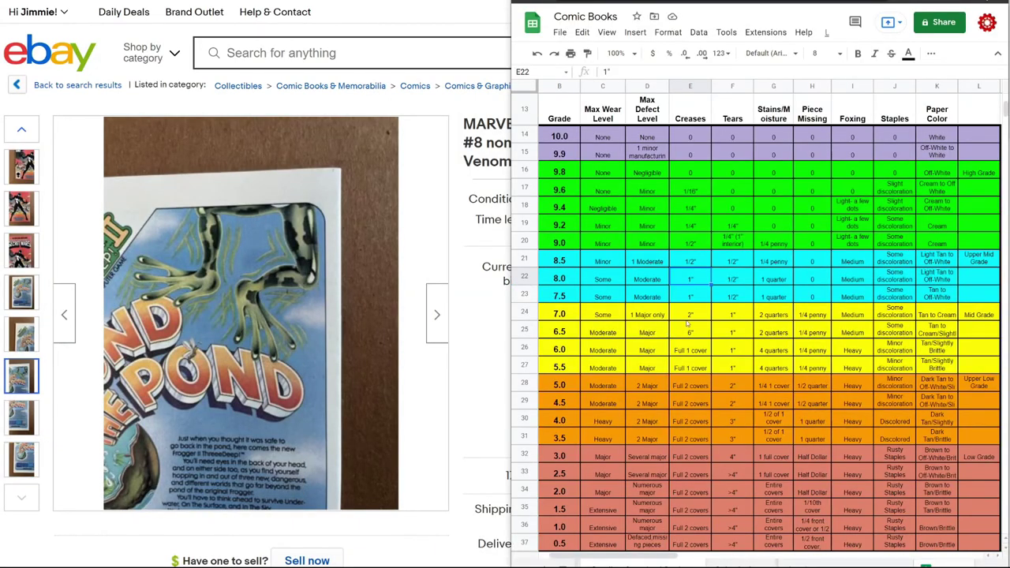
pyautogui.click(771, 262)
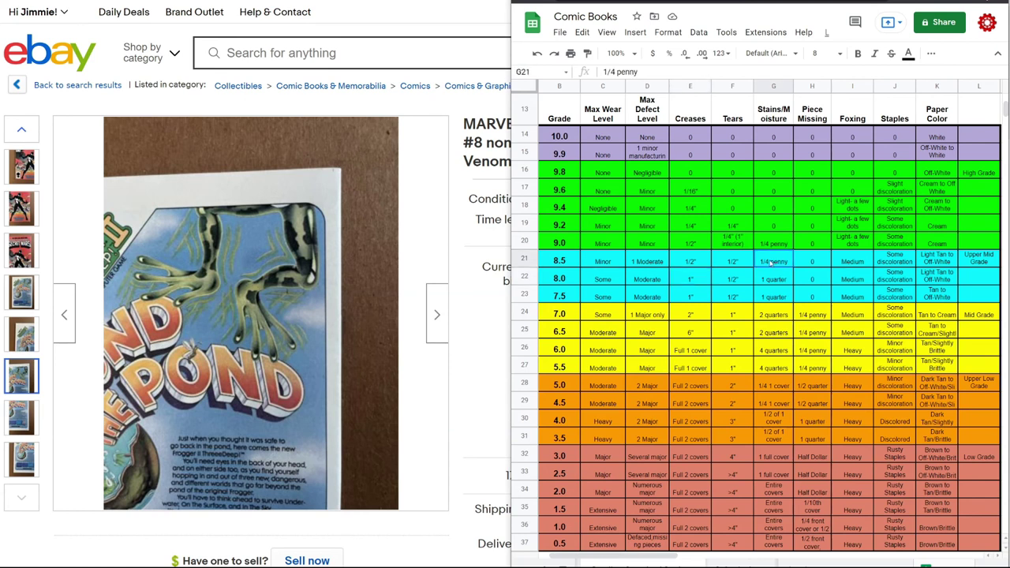
pyautogui.click(771, 274)
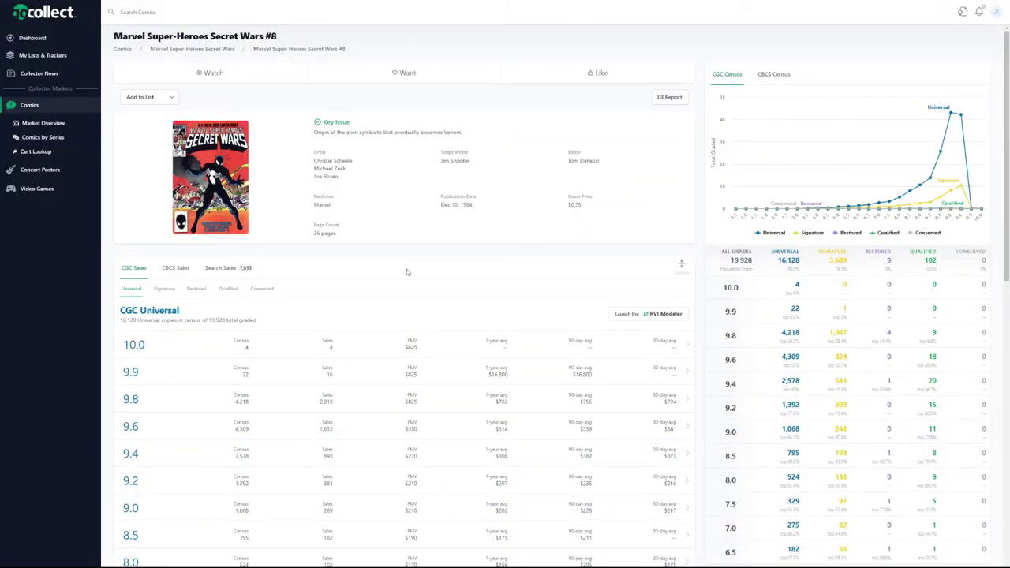
pyautogui.scroll(-3, 406, 273)
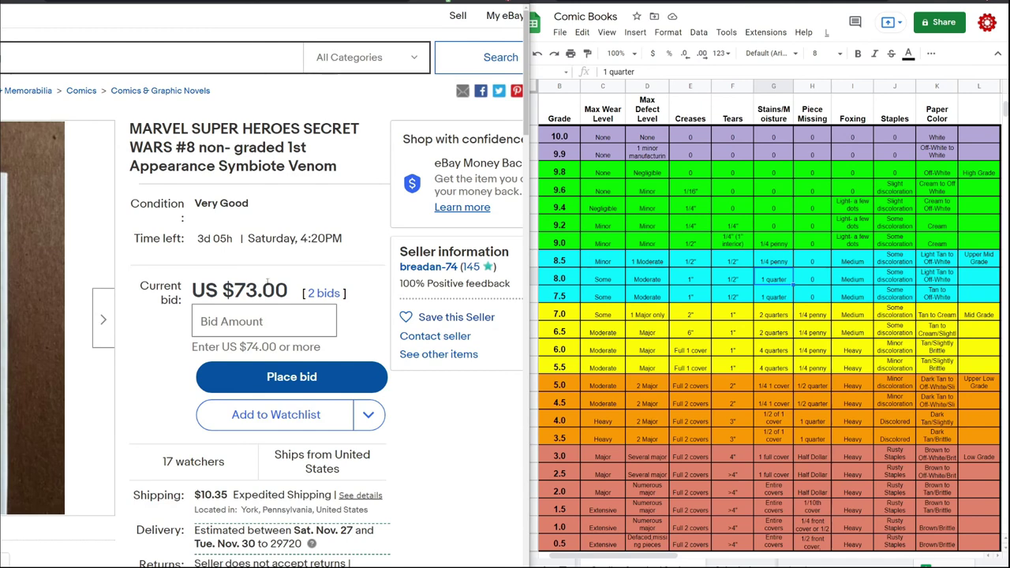
# Review the listing's bid and shipping details, and view its full front cover beside the grading chart
pyautogui.hscroll(-5, 262, 316)
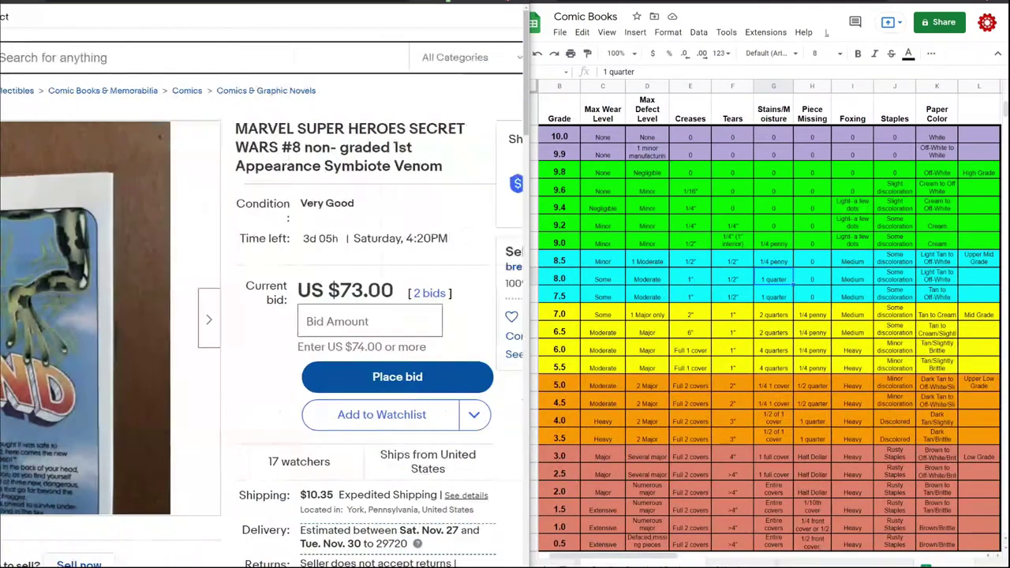
pyautogui.hscroll(6, 262, 315)
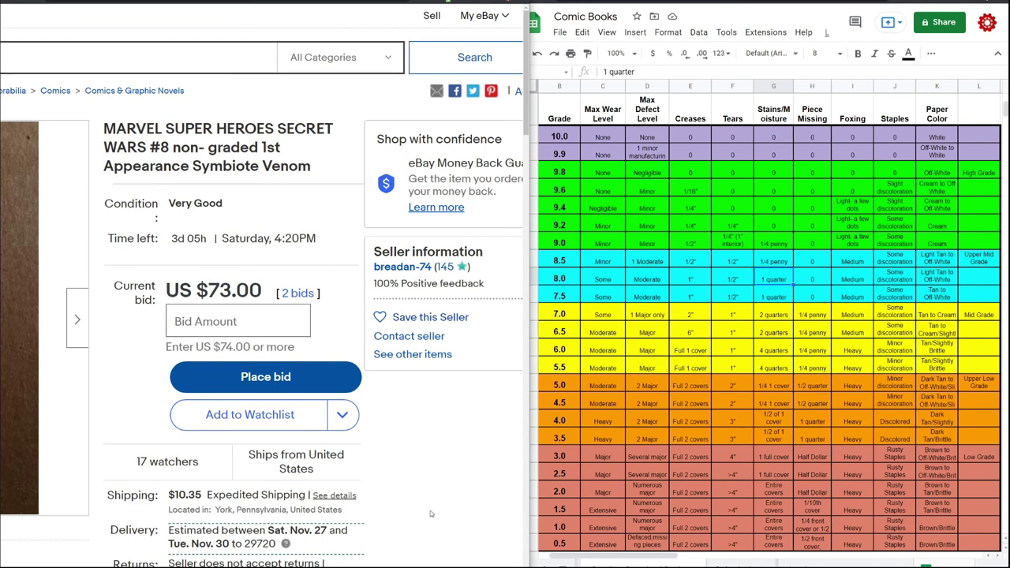
pyautogui.press('super+Up')
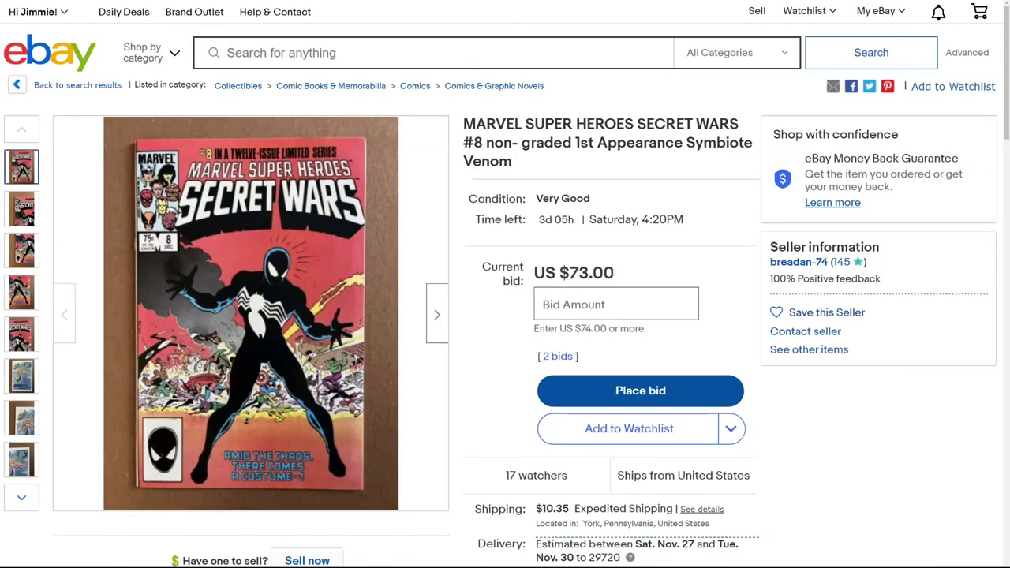
pyautogui.hotkey('alt', 'Tab')
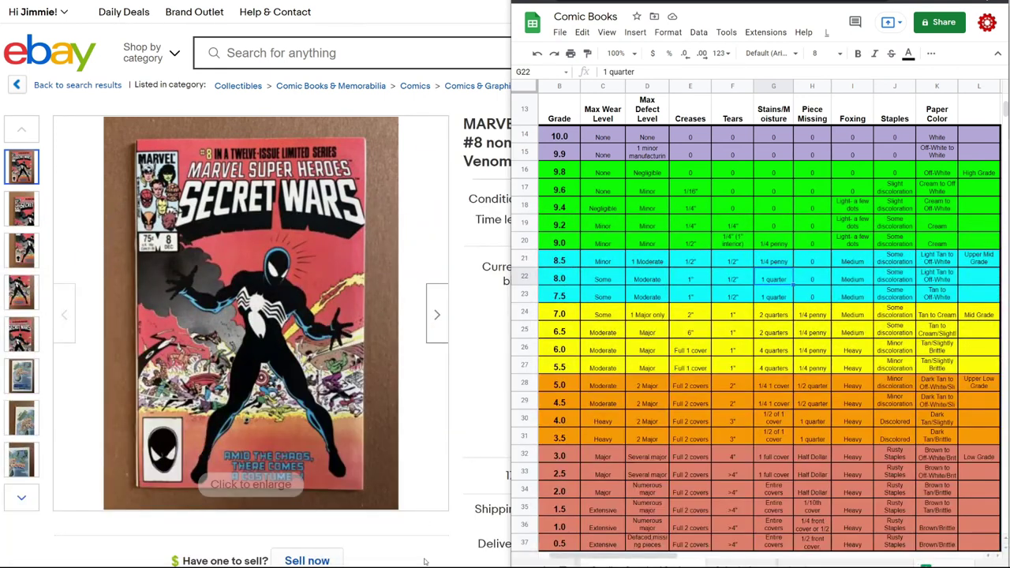